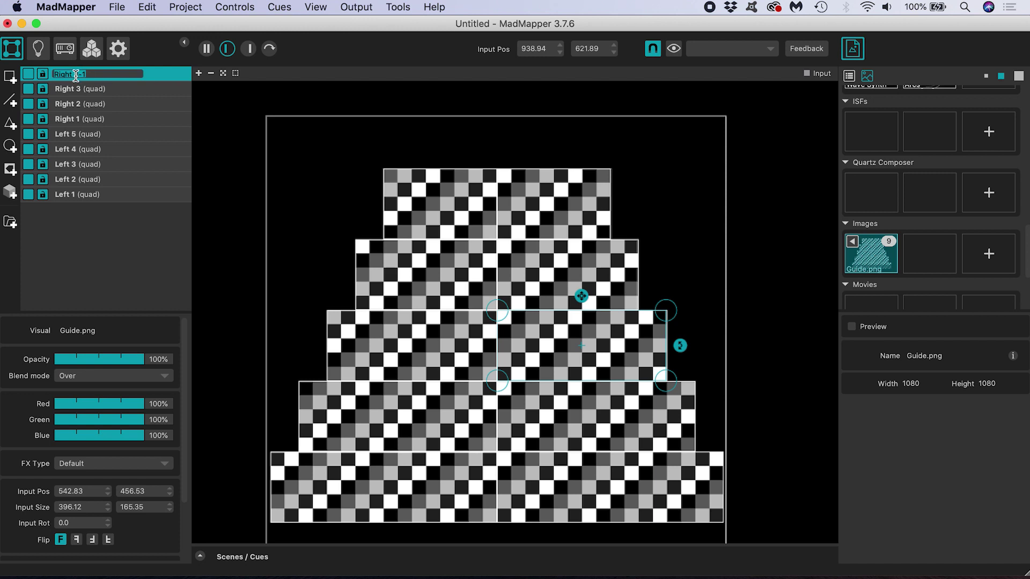
- Rename the quad Right 4 and curve its bottom edge to follow the tier
drag(75, 74, 99, 75)
key(Return)
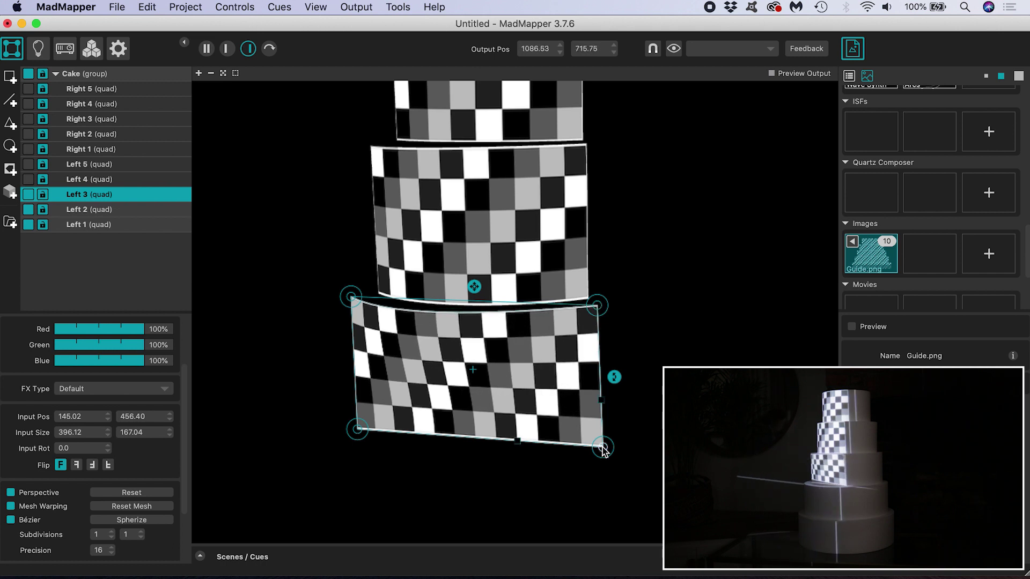
drag(515, 440, 501, 471)
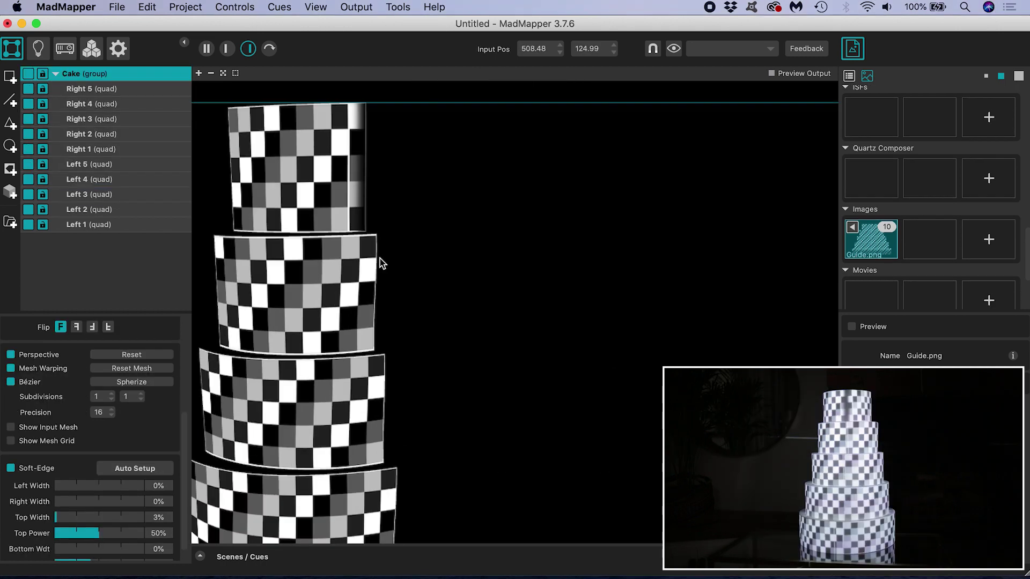
scroll(379, 258, up, 3)
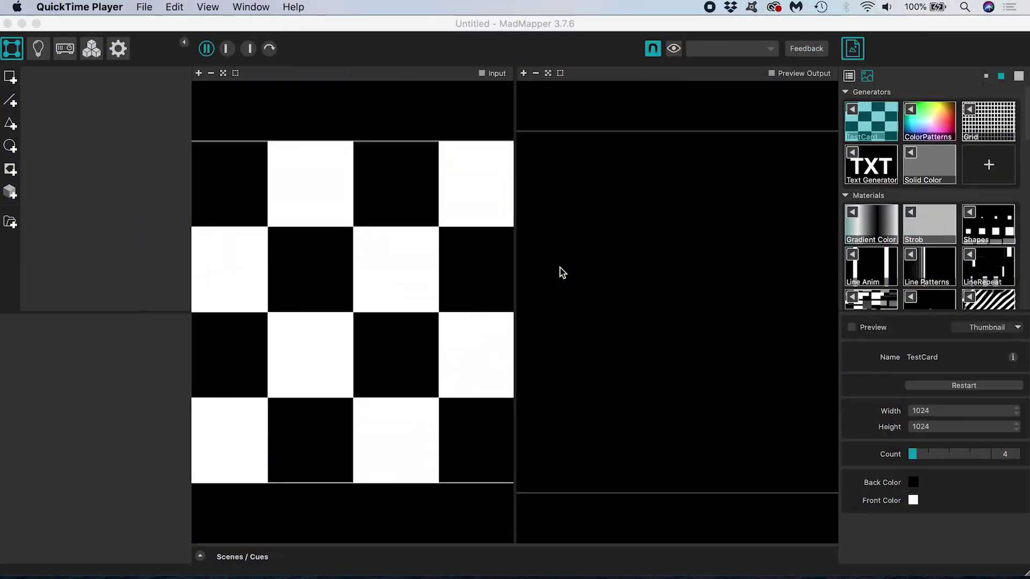
- Create Quad-1 with the Add Quad tool so it carries the TestCard checkerboard
click(10, 77)
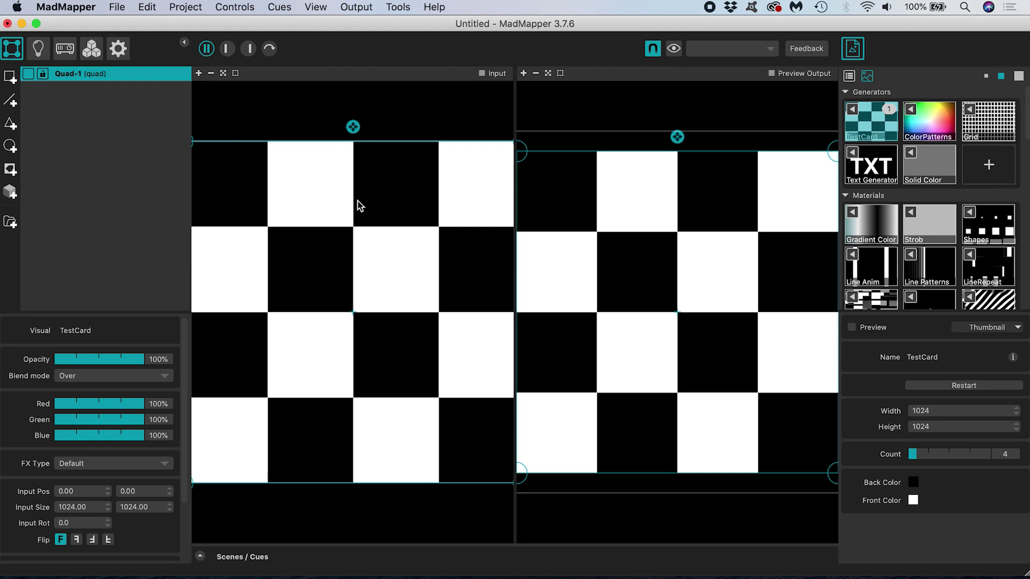
- Route Projector-1 to BenQ PJ, then add Projector-2 routed to the second BenQ PJ
click(67, 51)
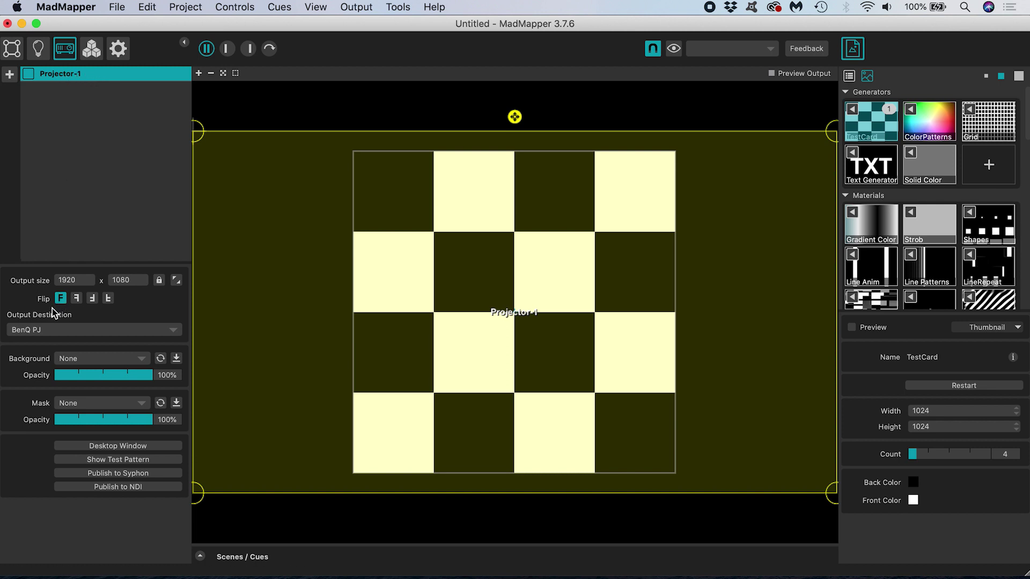
click(50, 333)
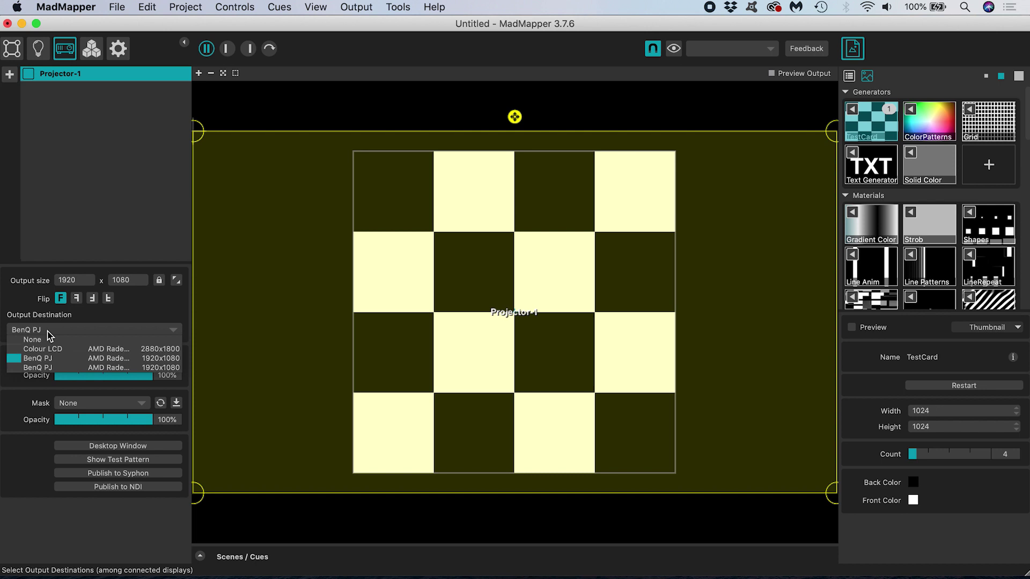
click(50, 360)
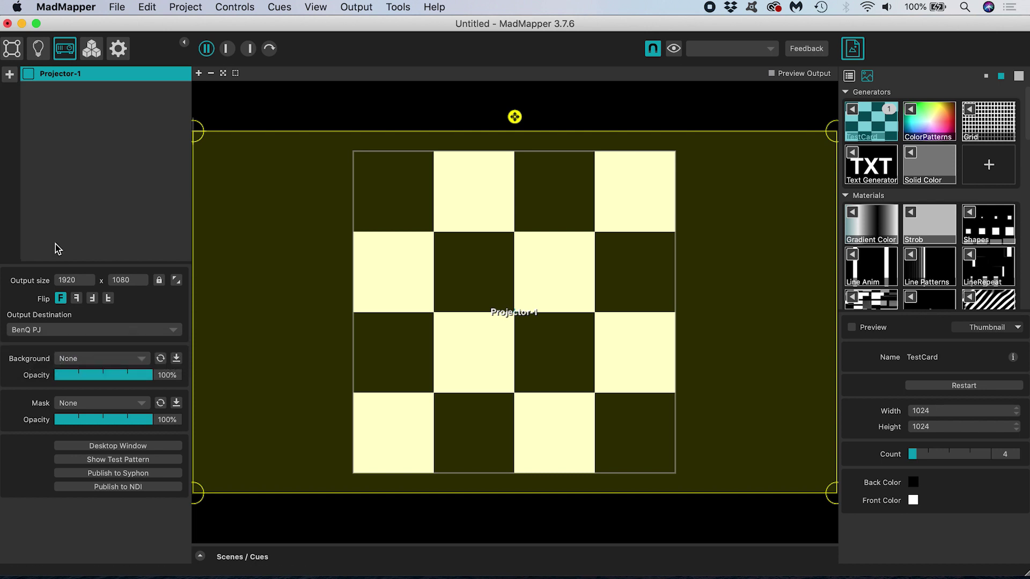
click(9, 75)
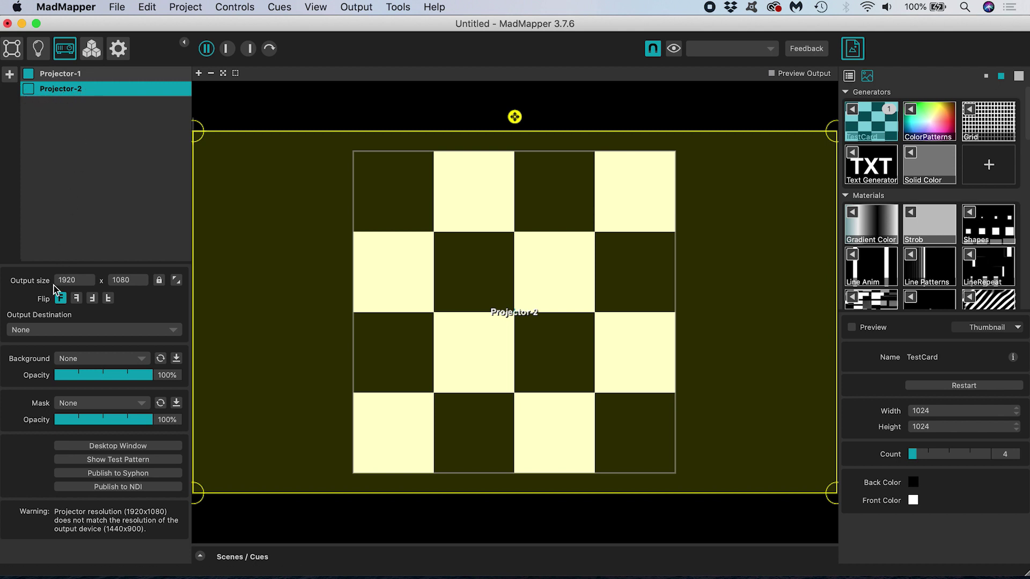
click(43, 329)
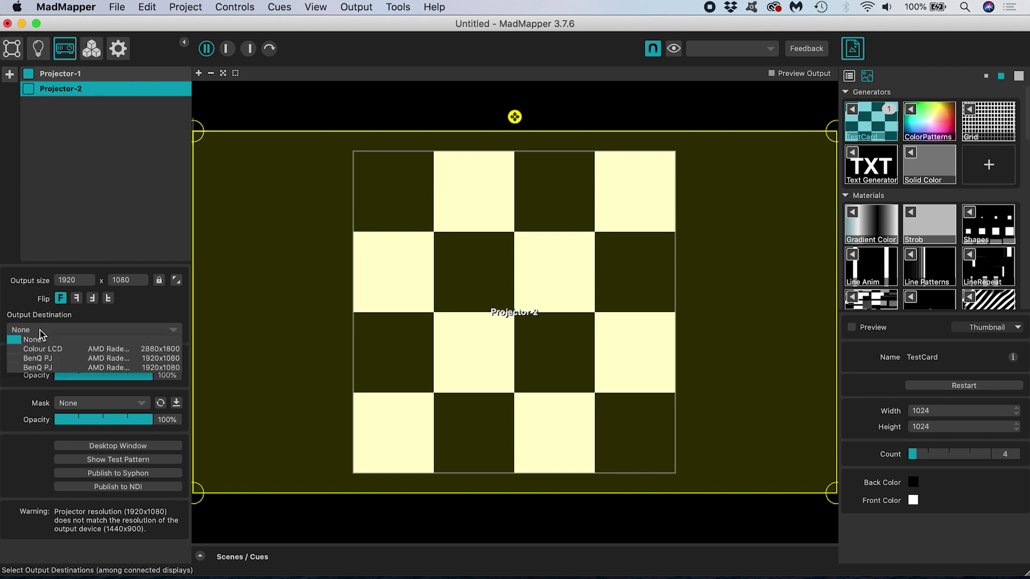
click(47, 368)
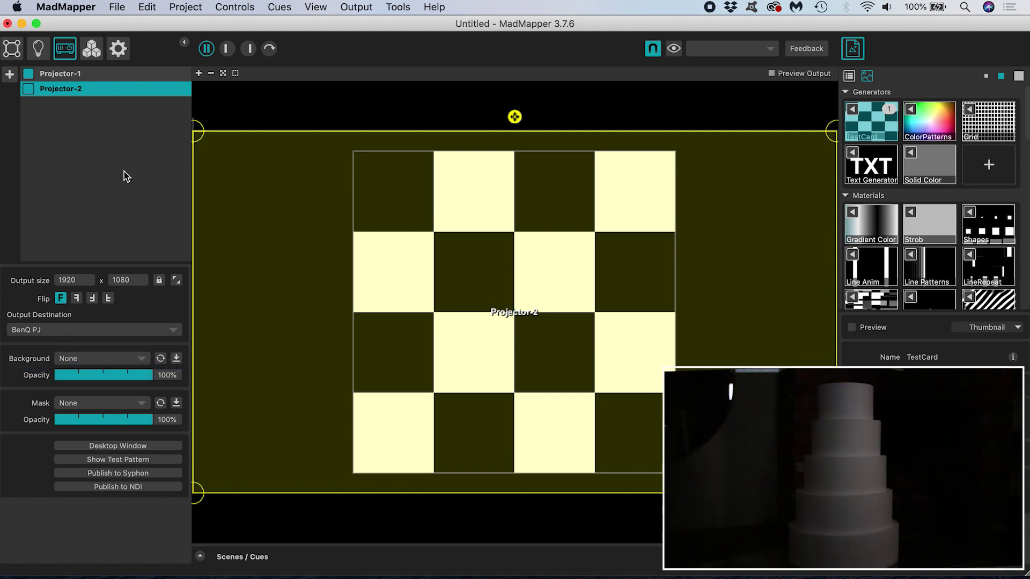
- Send the outputs full screen and toggle each projector off and on to identify it
click(350, 7)
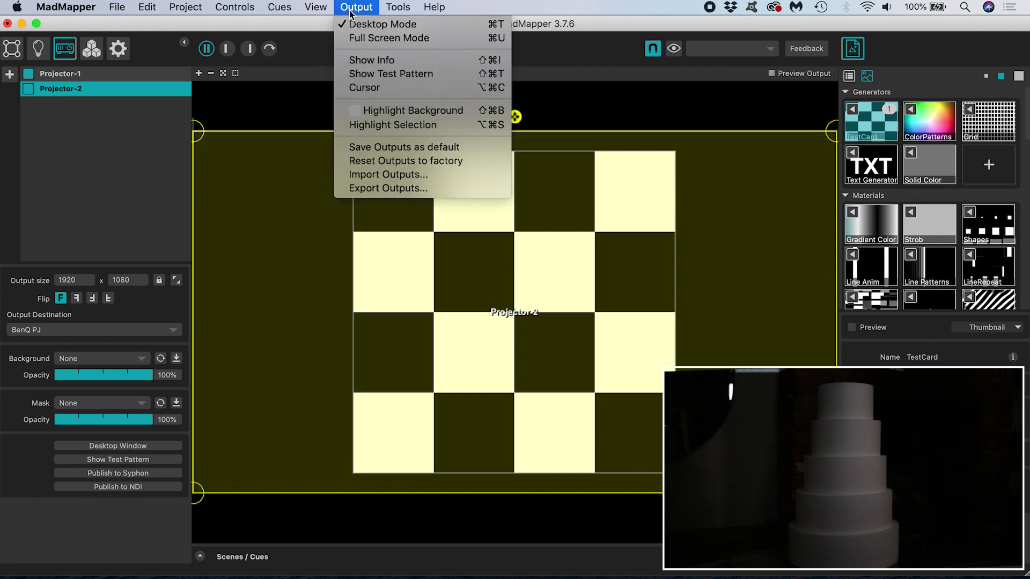
click(365, 37)
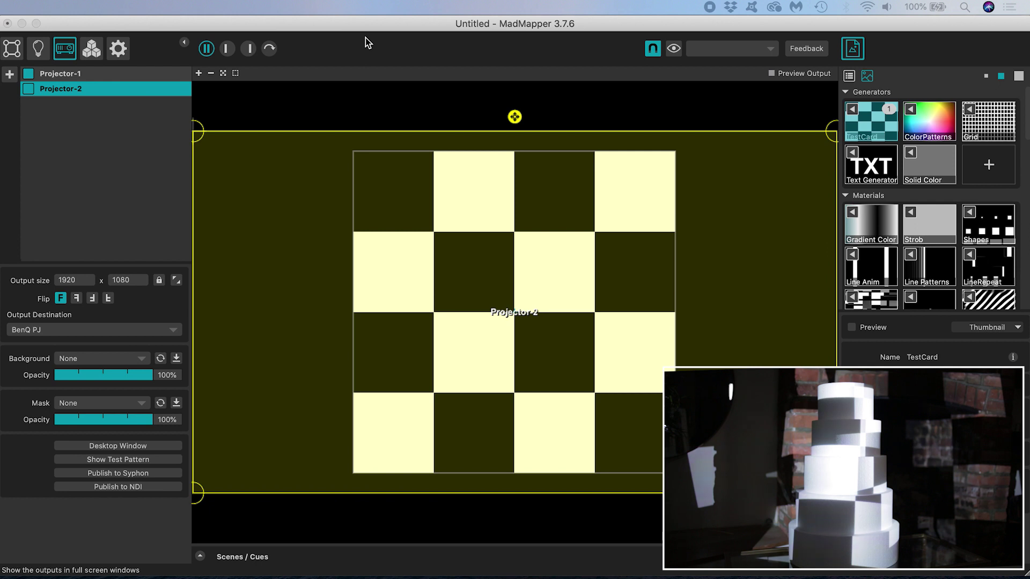
click(30, 90)
click(31, 92)
click(31, 92)
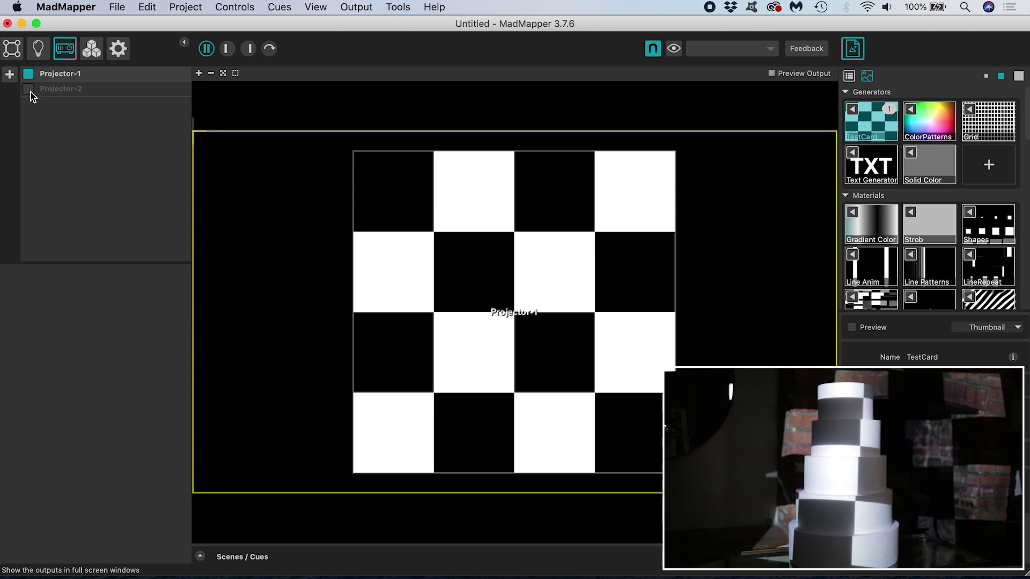
click(30, 91)
click(28, 76)
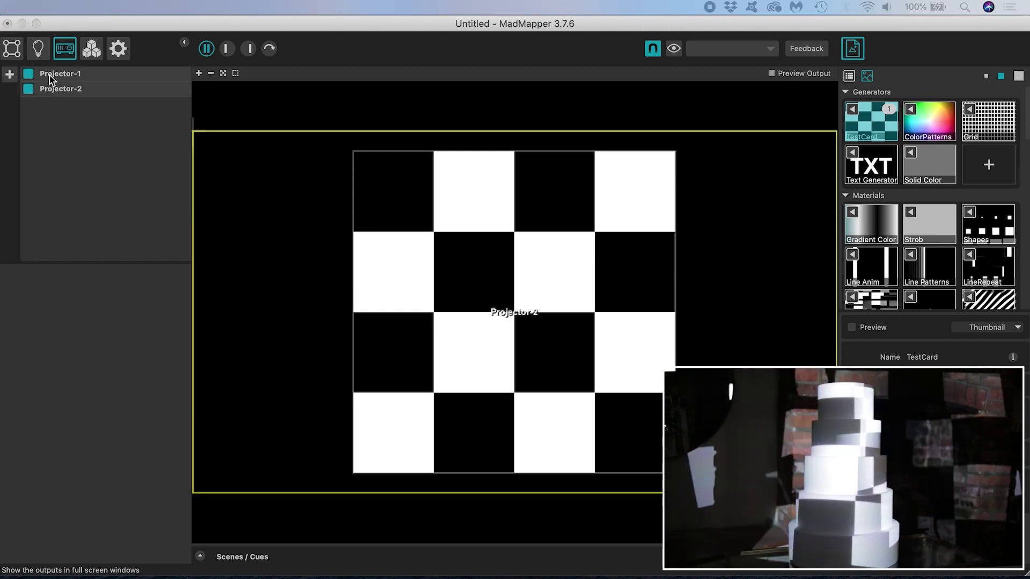
- Rename Projector-1 to Left and Projector-2 to Right
click(51, 74)
text(Left)
key(Return)
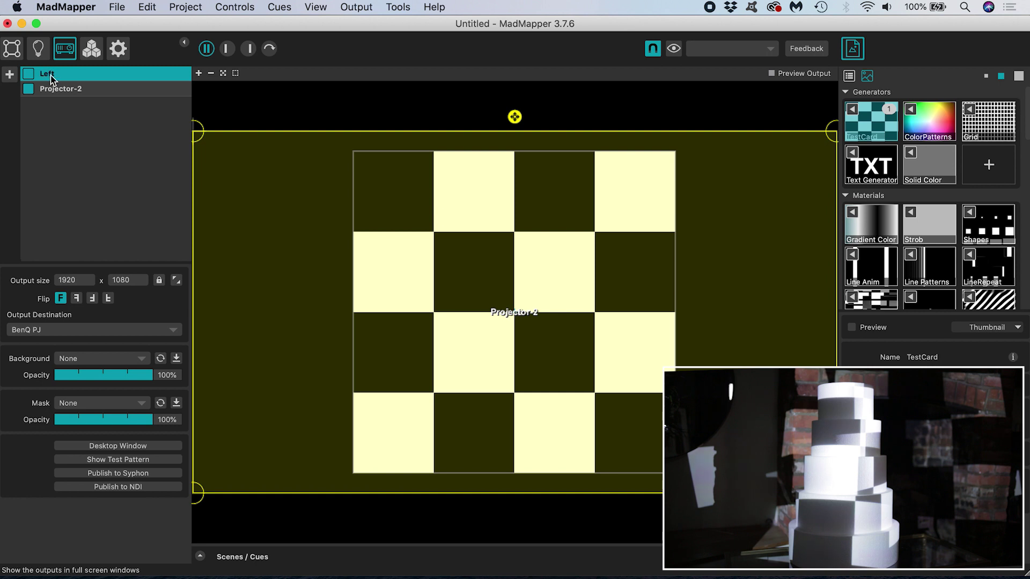
double_click(59, 89)
text(Right)
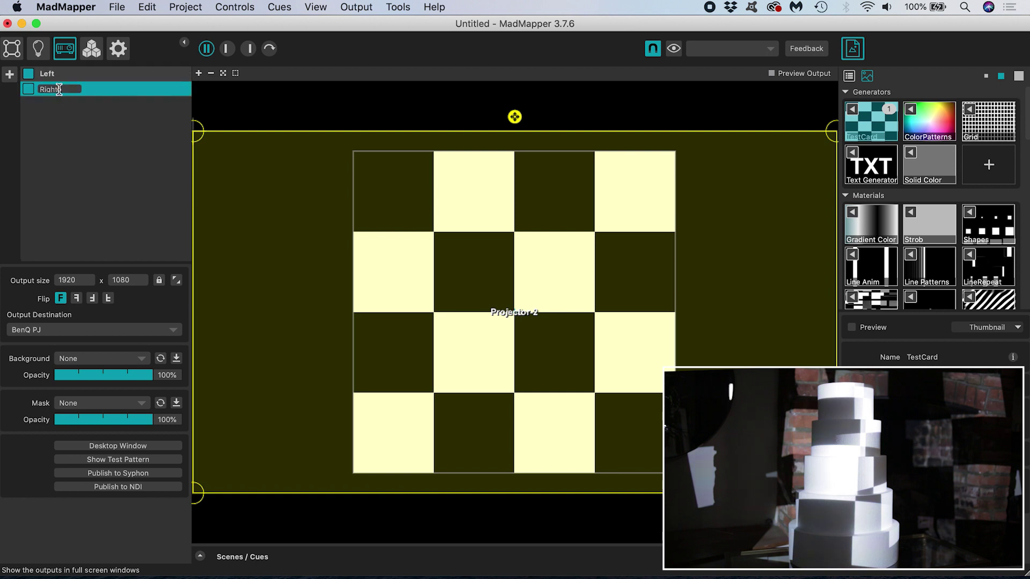
key(Return)
key(super+minus)
key(super+minus)
key(super+minus)
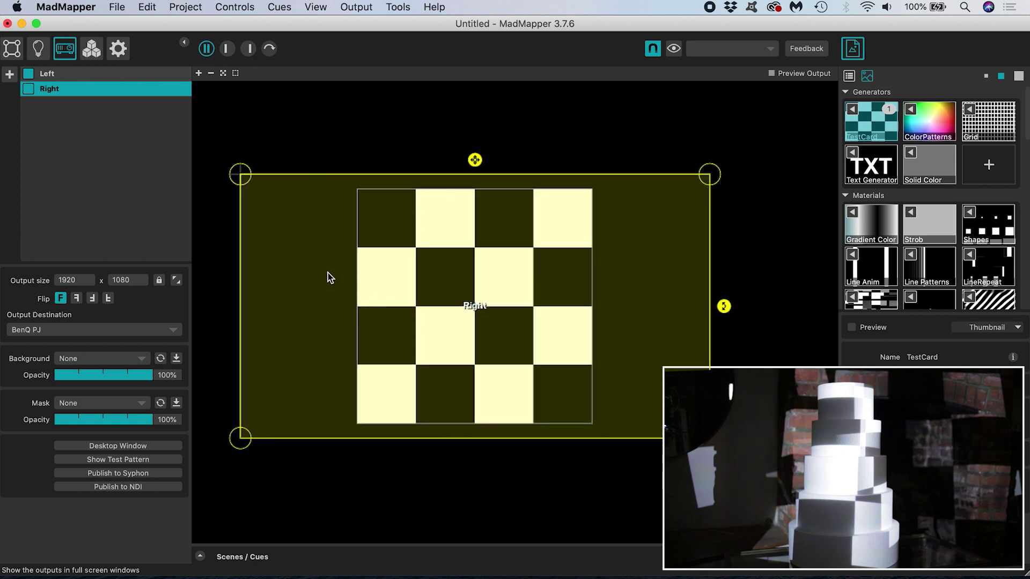
- Drag the Right output to sit beside the Left output and frame both on the canvas
drag(329, 276, 790, 278)
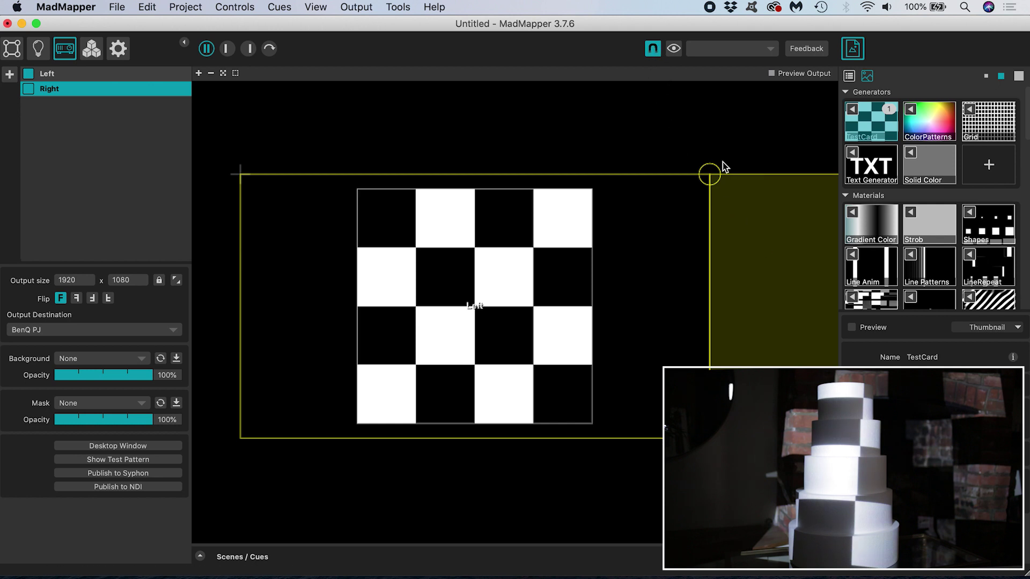
mouse_move(768, 263)
mouse_down()
mouse_move(783, 246)
mouse_move(770, 262)
mouse_up()
drag(666, 301, 535, 317)
scroll(535, 317, down, 5)
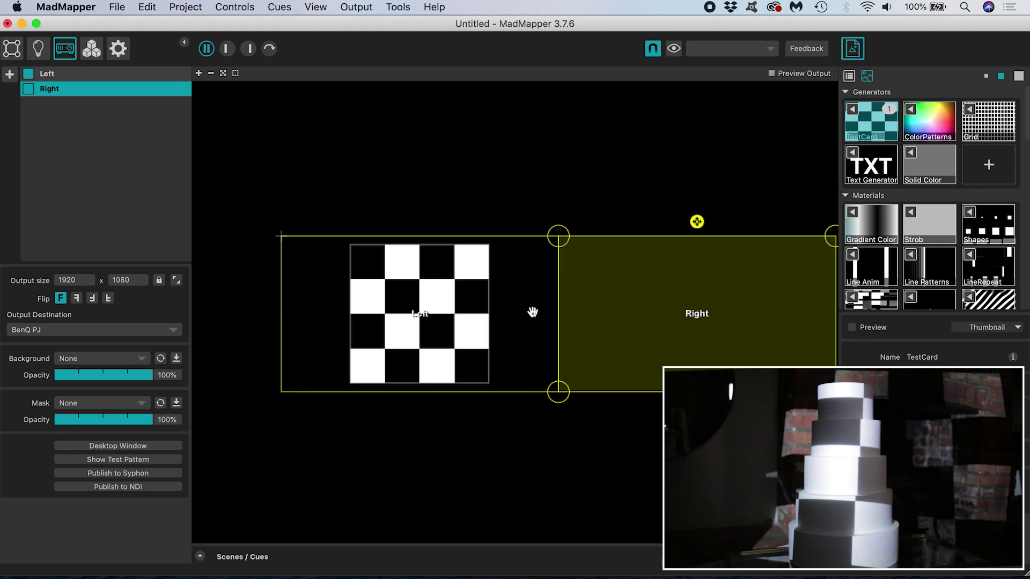
drag(583, 330, 571, 331)
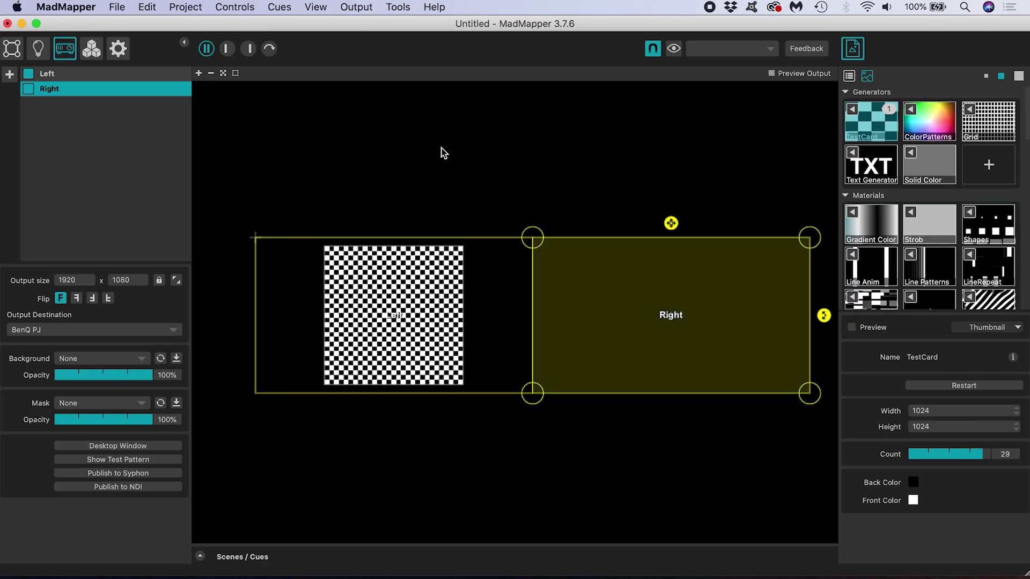
- Import Guide.png from Tutorial Assets and assign it to Quad-1
key(super+1)
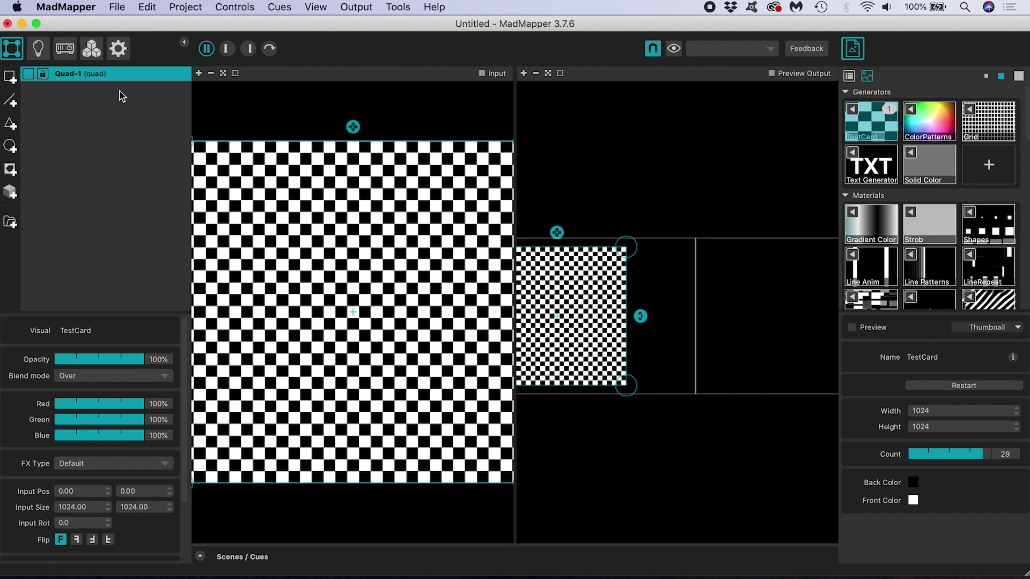
click(249, 49)
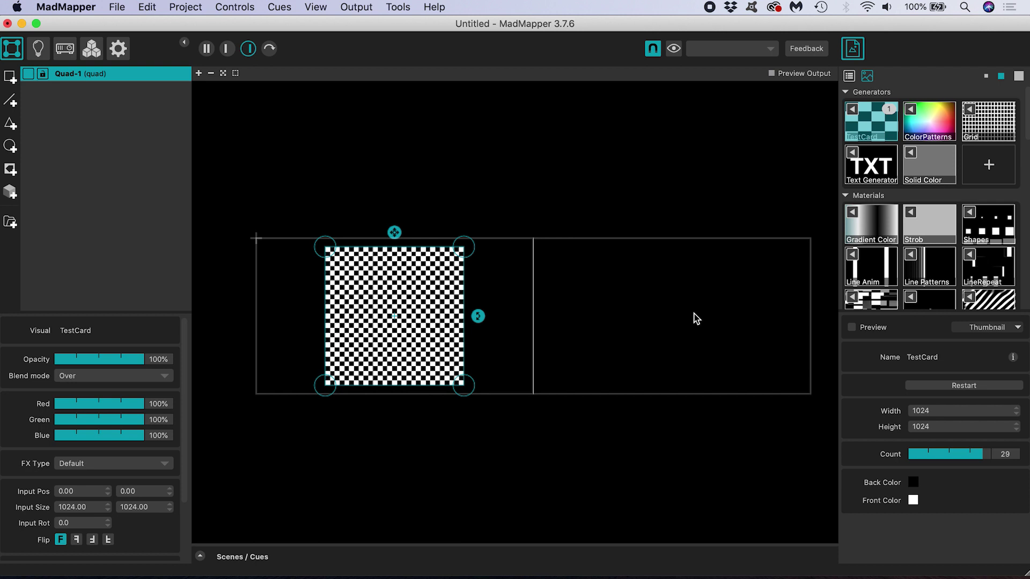
click(117, 8)
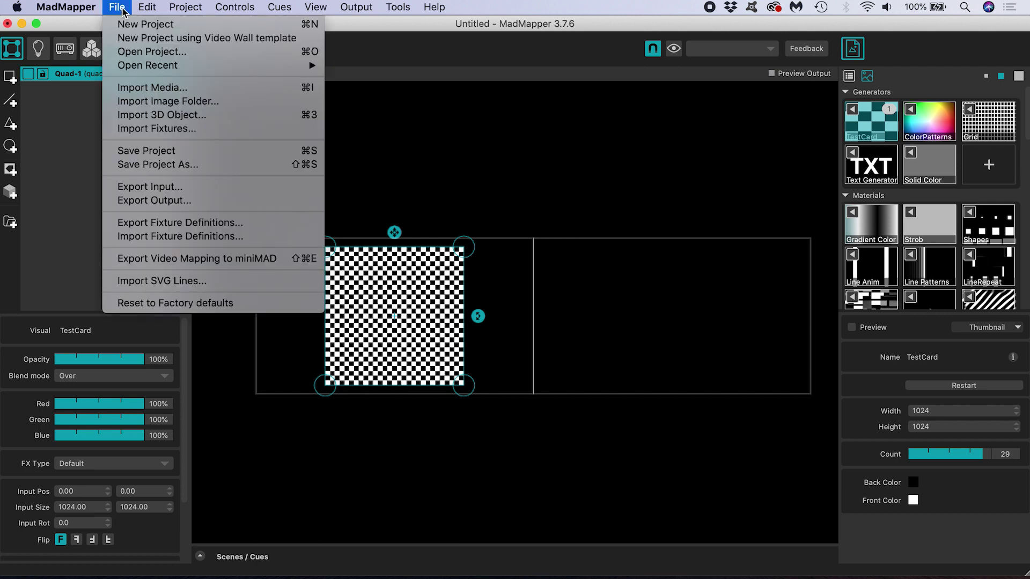
click(146, 89)
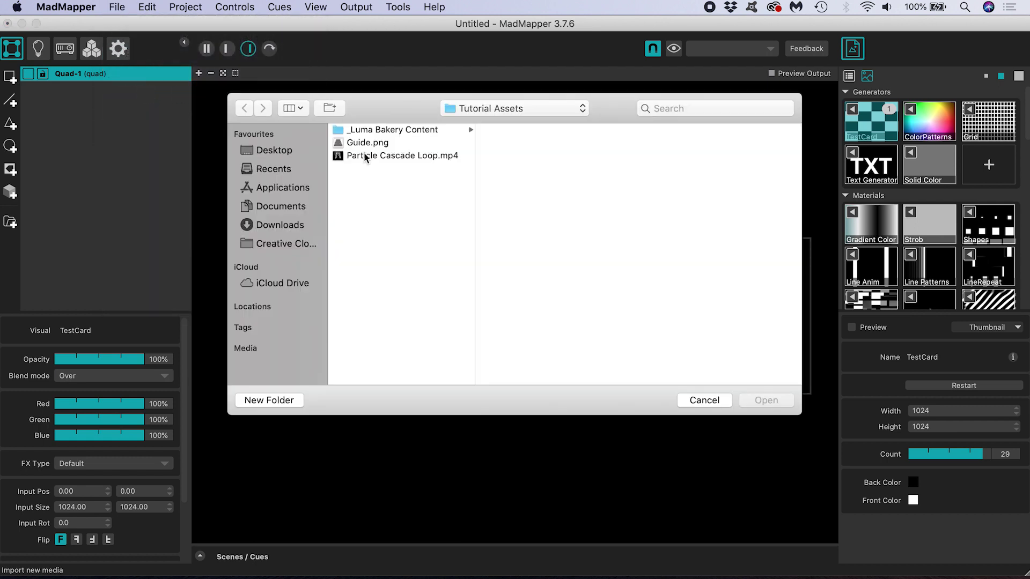
click(360, 143)
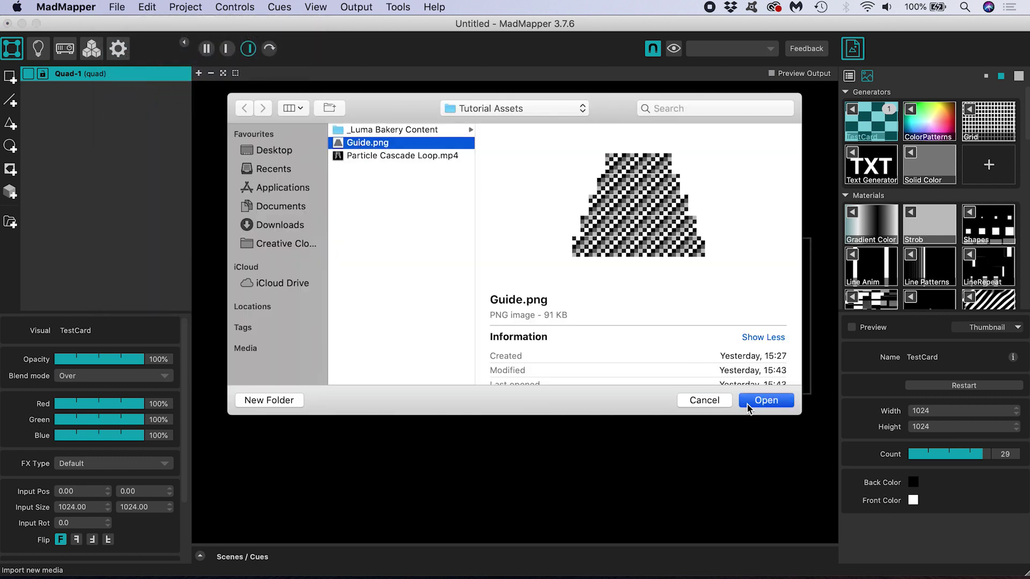
click(749, 403)
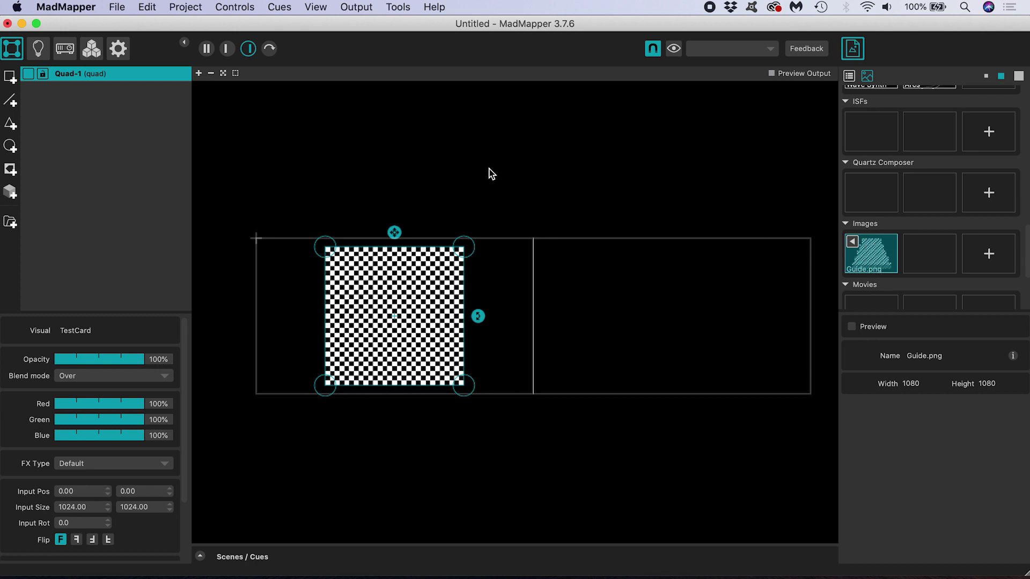
click(872, 257)
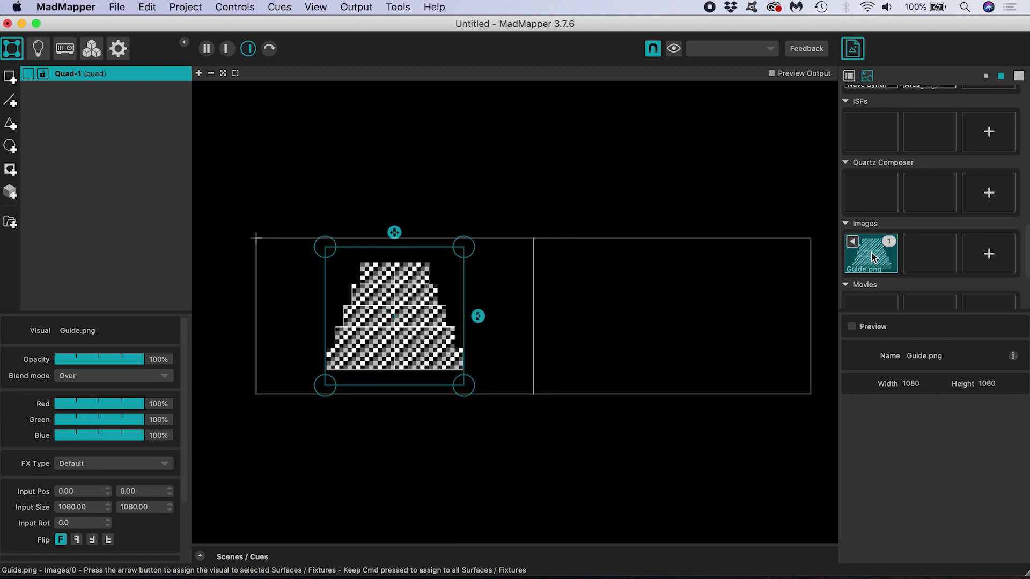
- Give the input view the maximum space so the cake guide image fills the workspace
click(206, 49)
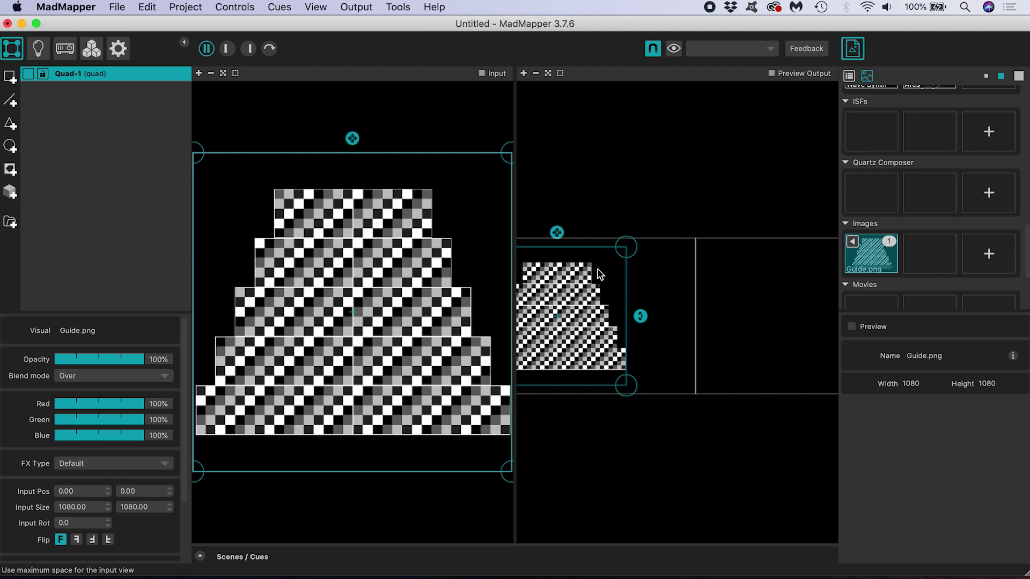
scroll(582, 298, left, 5)
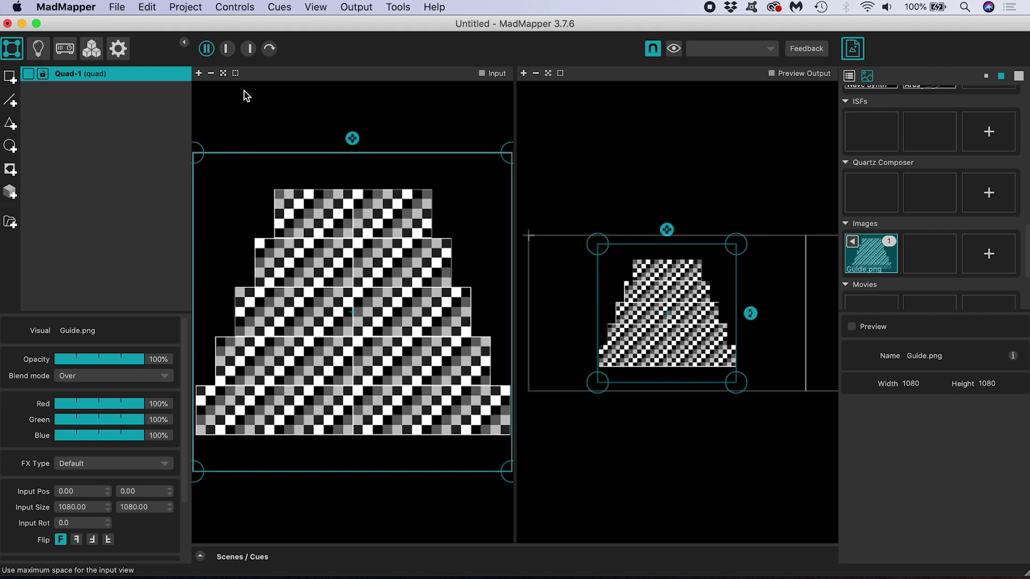
click(227, 49)
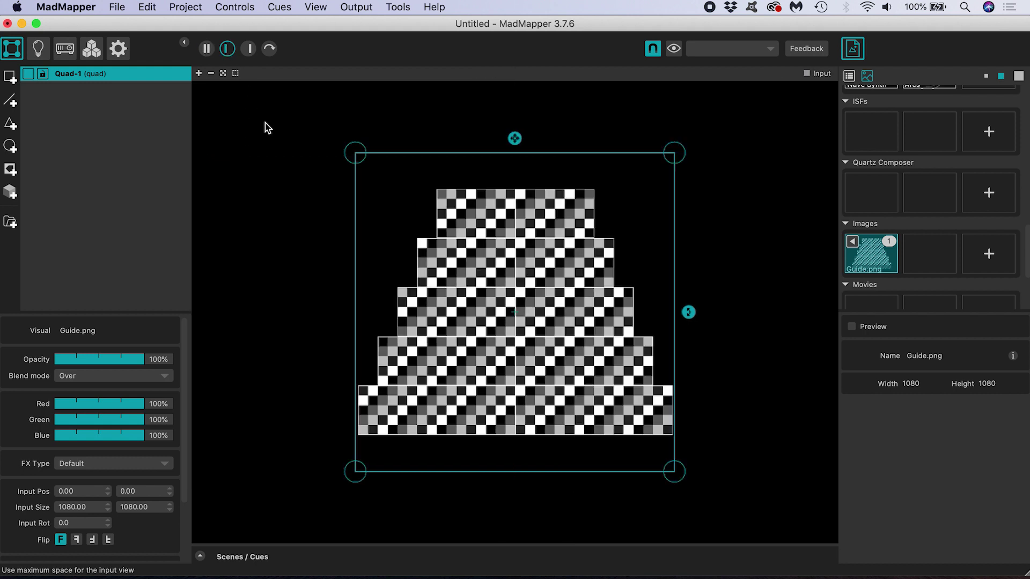
double_click(69, 73)
- Name the surface Left 1 and resize its input area to 267.78 × 167.04 over the top tier's left half
text(Left 1)
key(Return)
drag(358, 155, 438, 192)
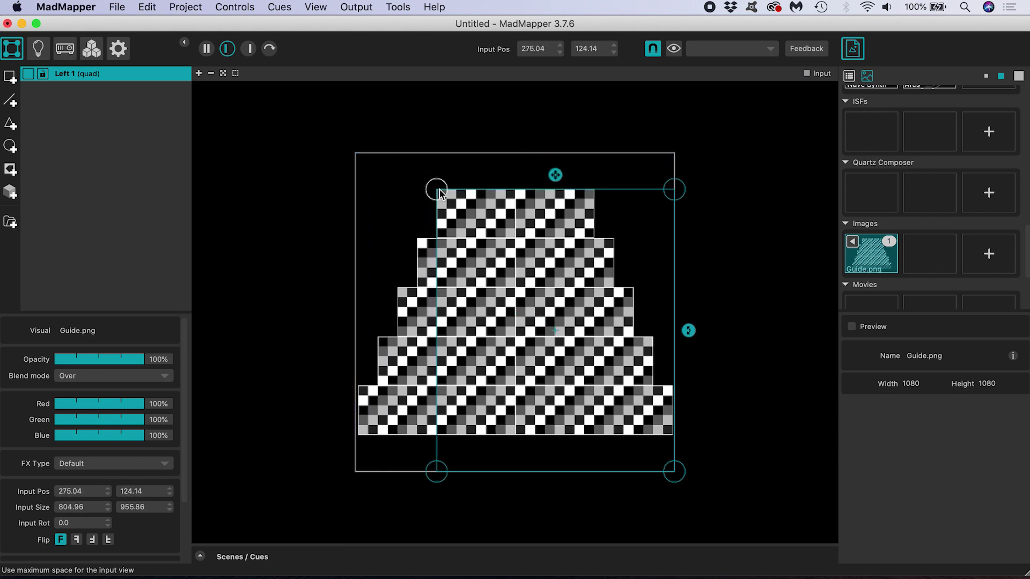
drag(674, 472, 519, 272)
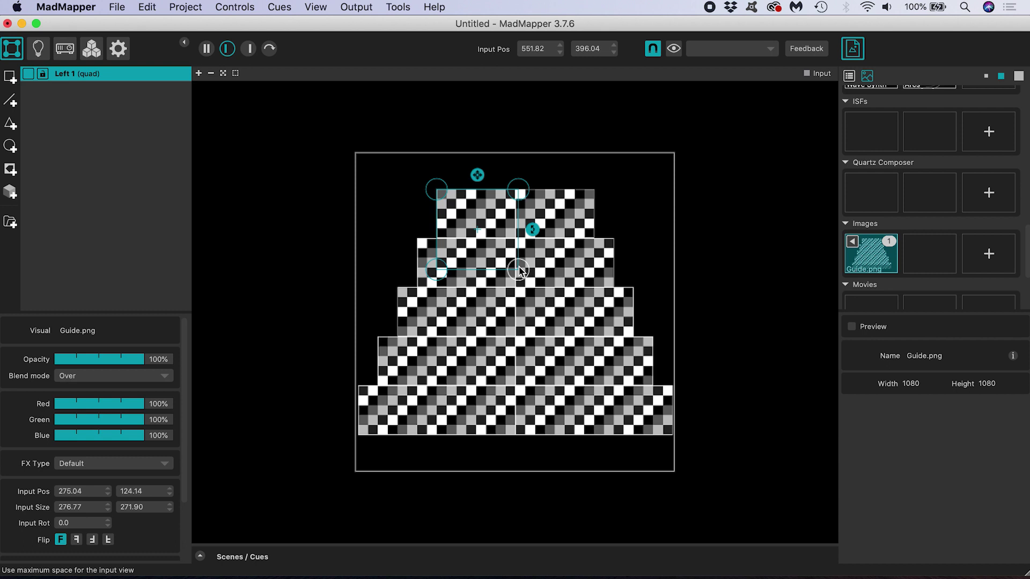
drag(519, 272, 518, 245)
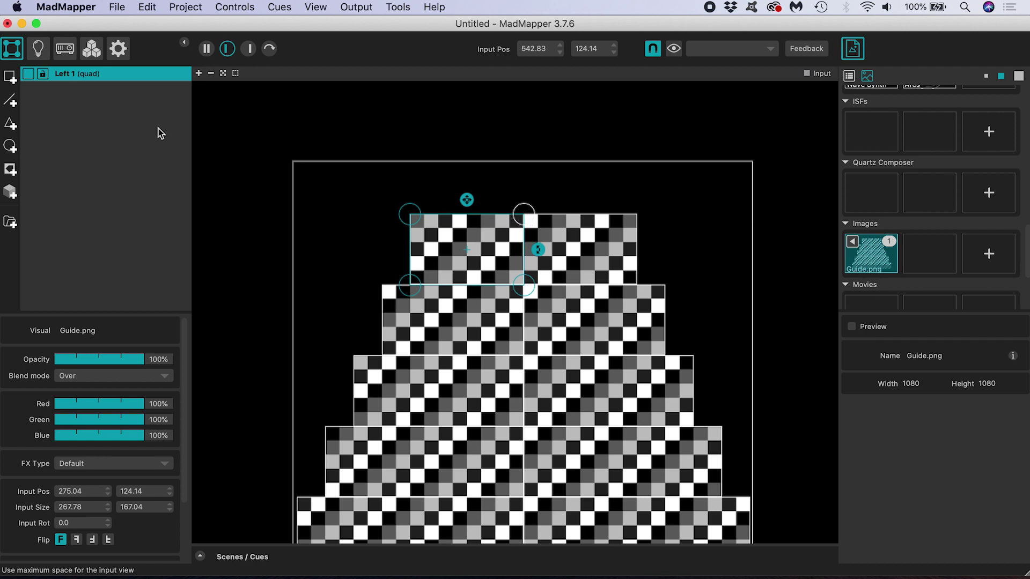
click(148, 7)
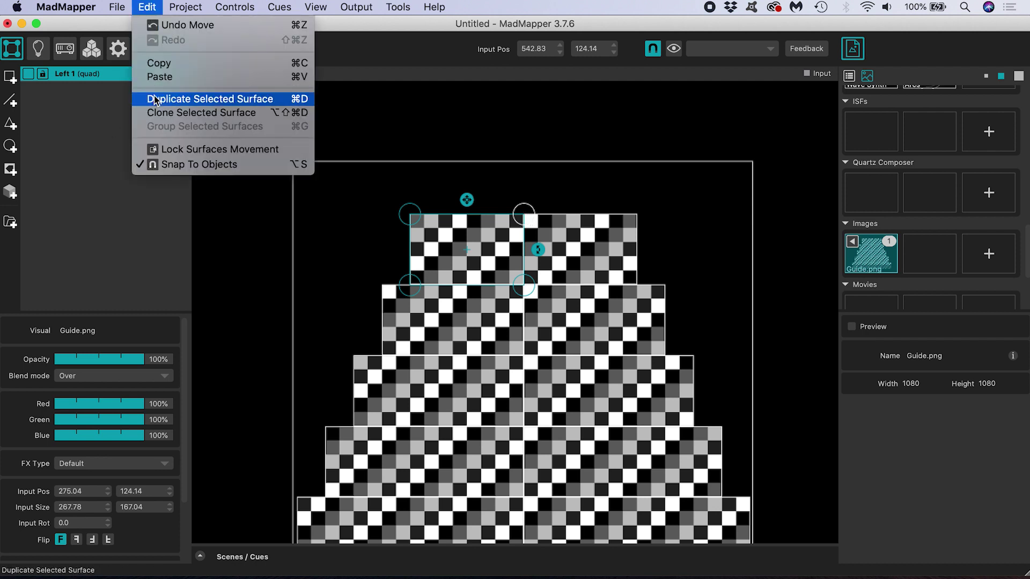
- Duplicate Left 1 as Left 2 and fit it to the second tier's left half
click(300, 99)
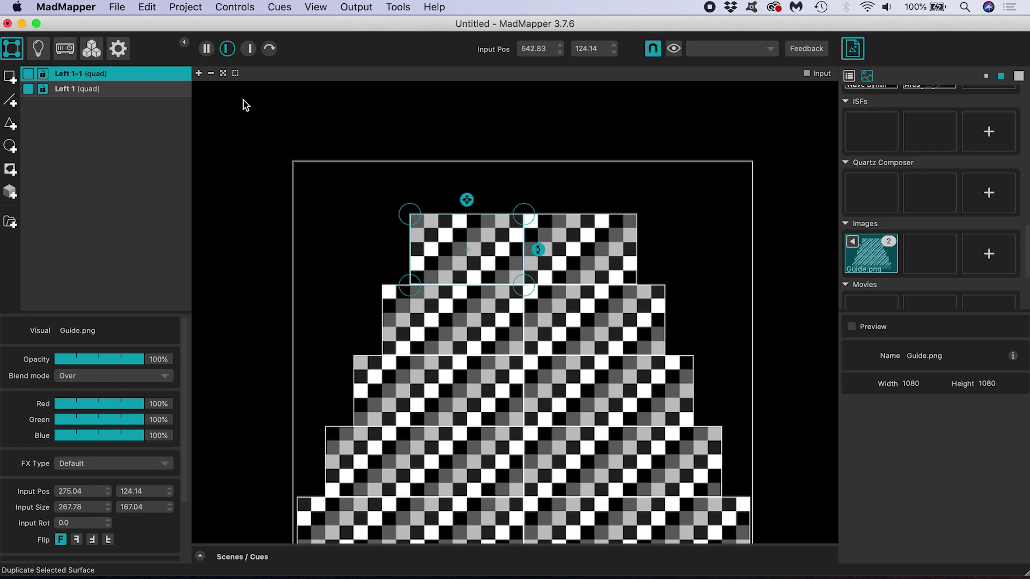
double_click(66, 79)
text(Left 2)
key(Return)
drag(480, 236, 480, 310)
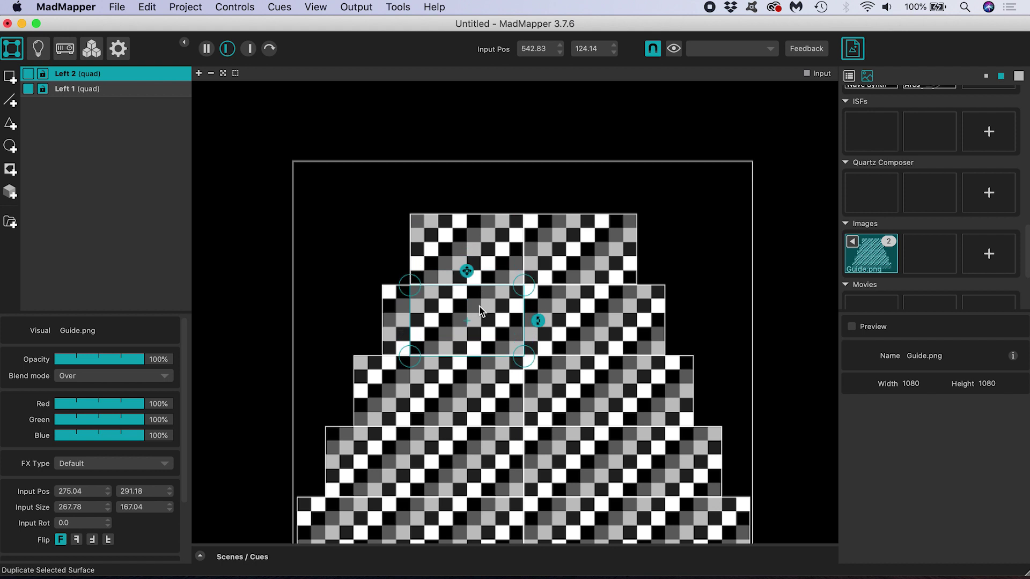
drag(407, 290, 383, 292)
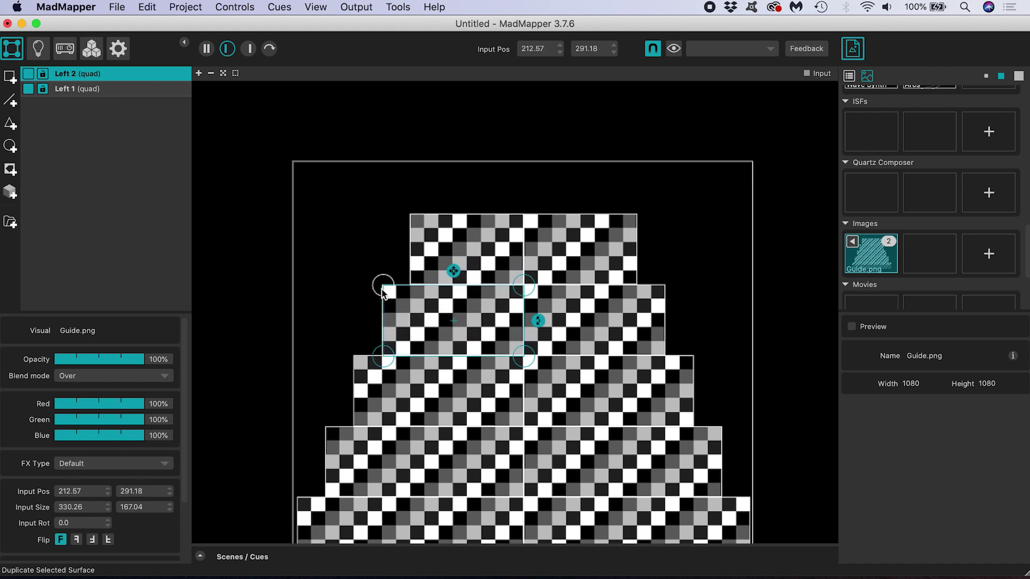
drag(381, 290, 380, 290)
drag(524, 363, 523, 434)
- Make further left copies for the lower tiers, naming them Left 4 and Left 5
key(super+d)
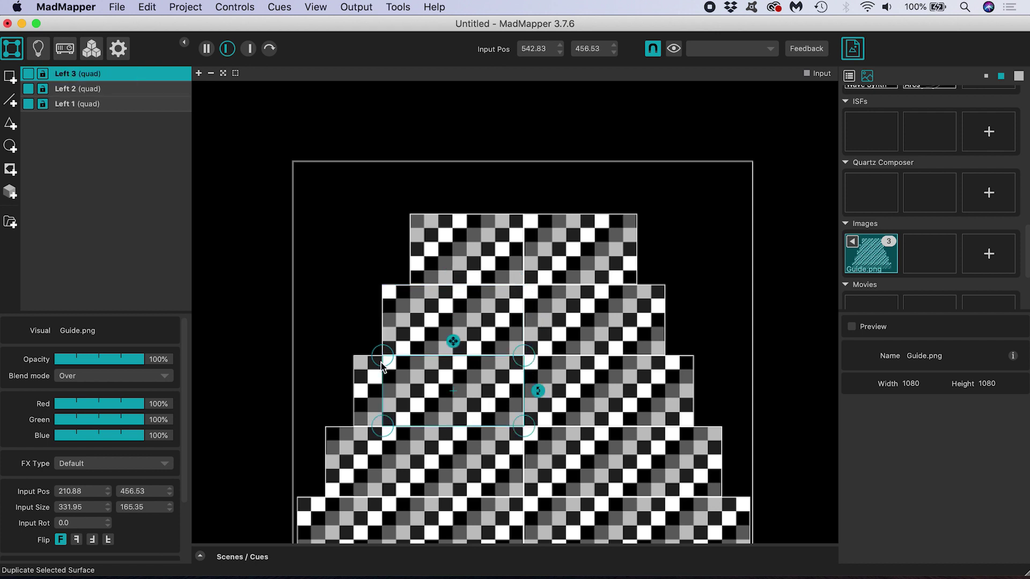
scroll(280, 172, down, 5)
key(super+d)
drag(370, 289, 314, 436)
key(super+d)
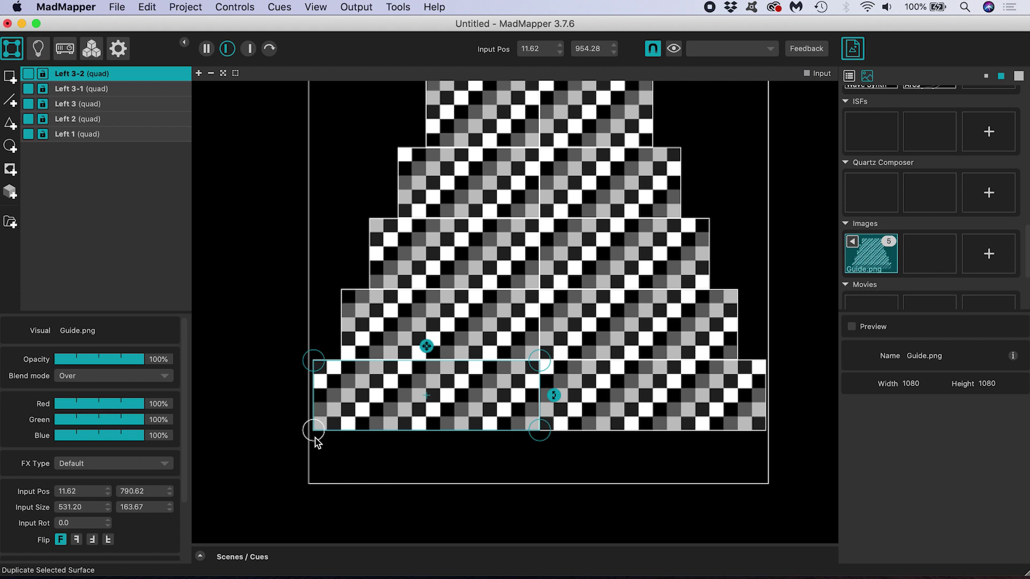
scroll(314, 437, up, 3)
double_click(75, 88)
text(Left 4)
key(Return)
double_click(75, 73)
text(Left 5)
key(Return)
- Create Right 1 on the top tier's right half and Right 2 on the second tier's right half
click(81, 134)
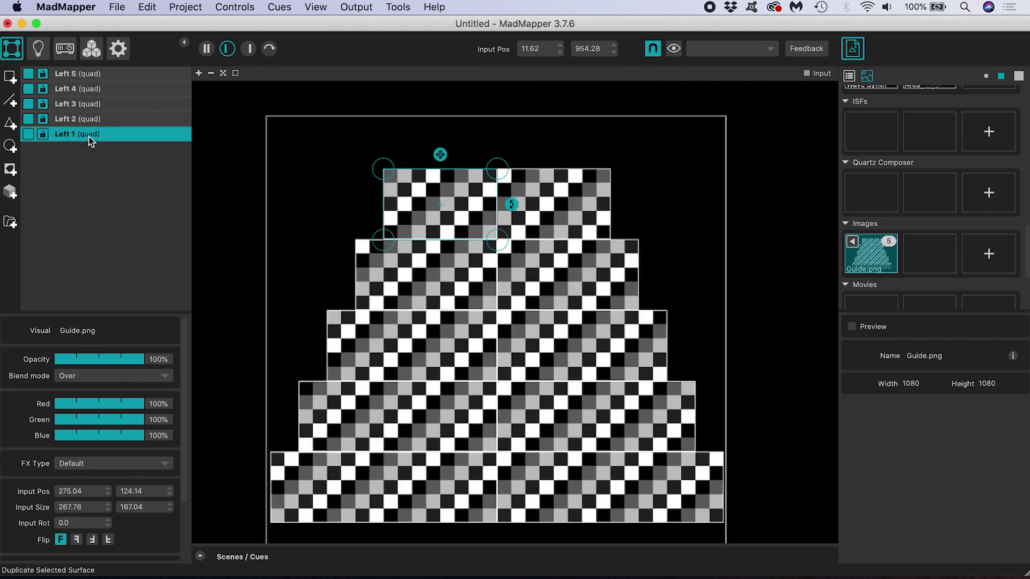
click(147, 7)
click(177, 98)
drag(449, 192, 556, 192)
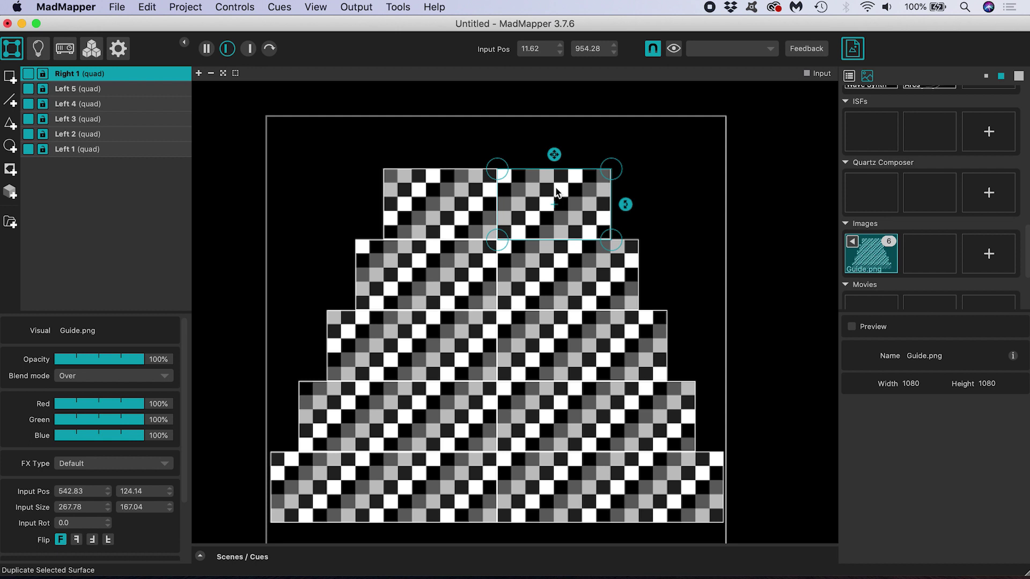
key(super+d)
double_click(81, 79)
text(Rig)
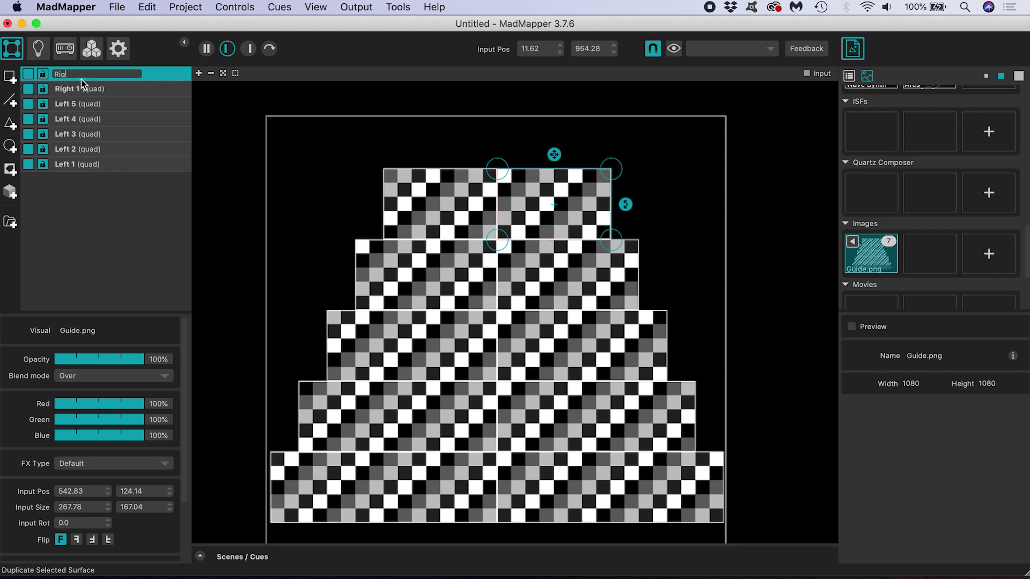
text(ht 2)
key(Return)
drag(554, 204, 595, 417)
- Add the remaining right copies and fit Right 5 to the bottom tier's right half
key(super+d)
key(super+d)
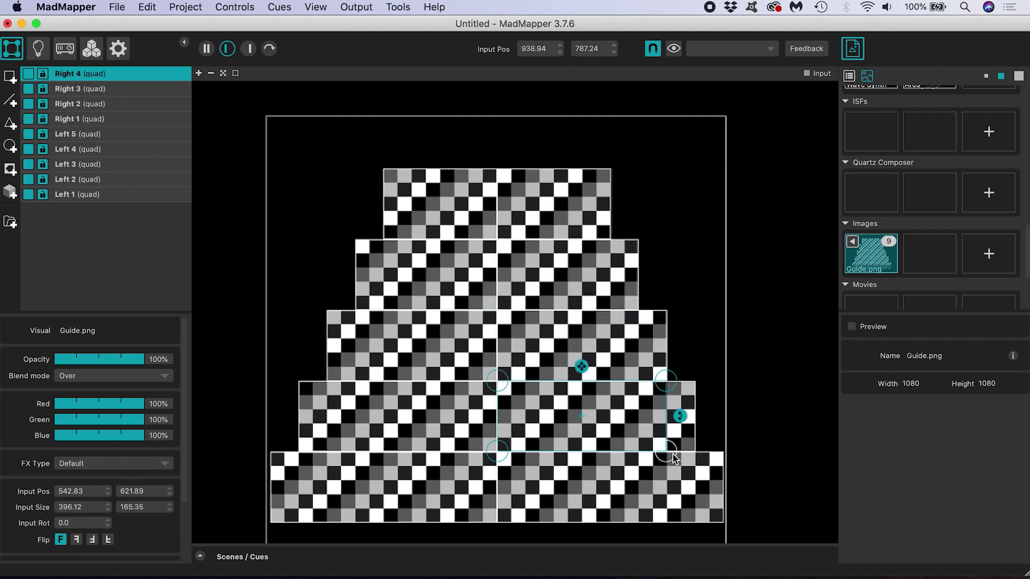
key(super+d)
double_click(80, 74)
text(Right 5)
key(Return)
drag(595, 366, 595, 436)
drag(694, 523, 722, 523)
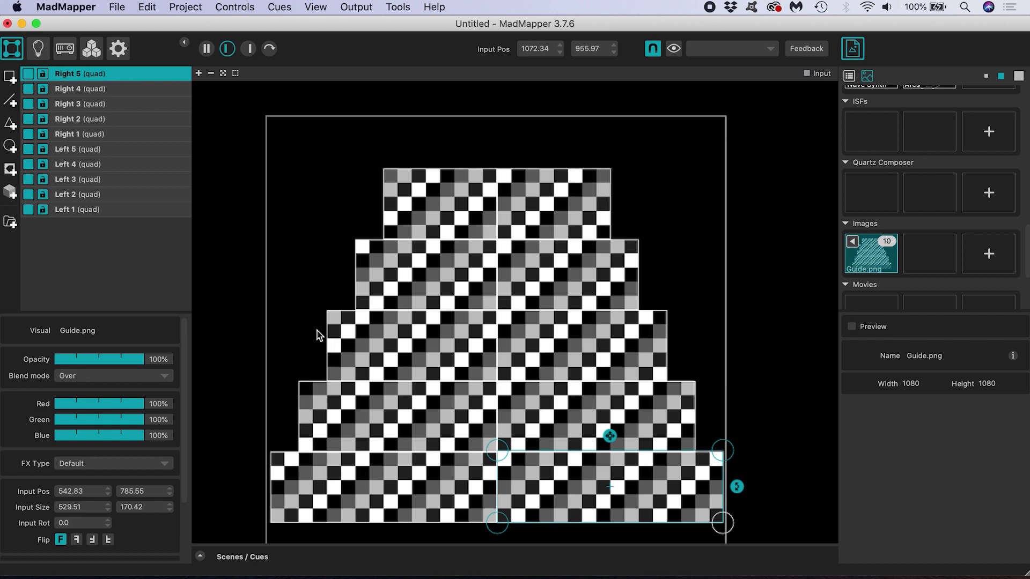
key(super+a)
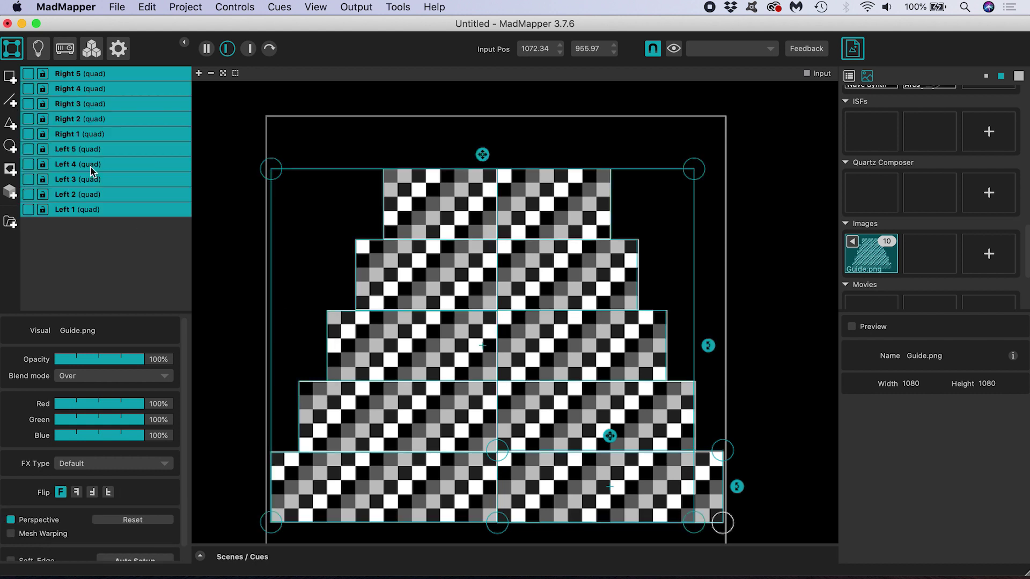
- Group all ten selected tier surfaces and name the group Cake
click(10, 224)
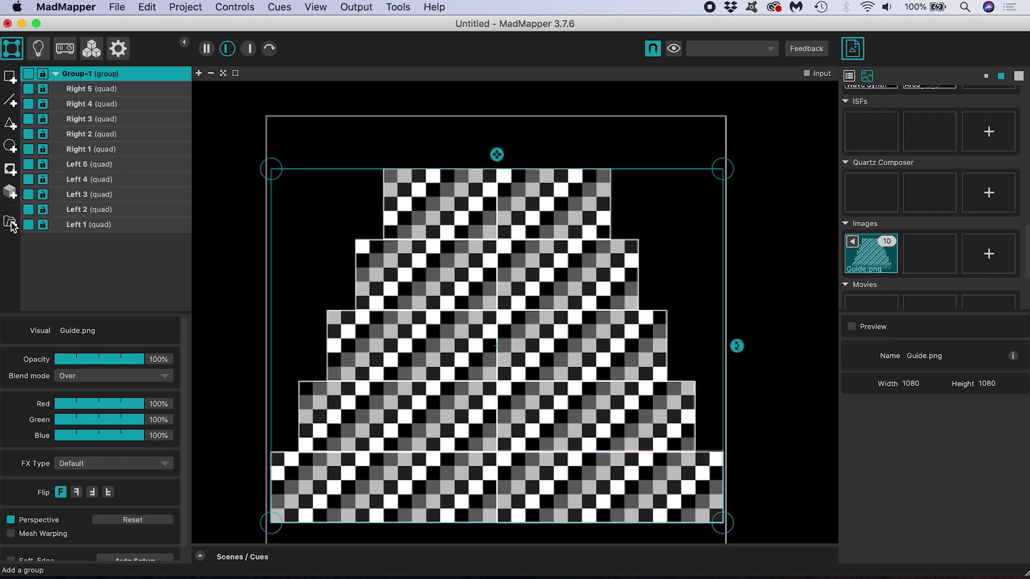
double_click(85, 74)
text(Cake)
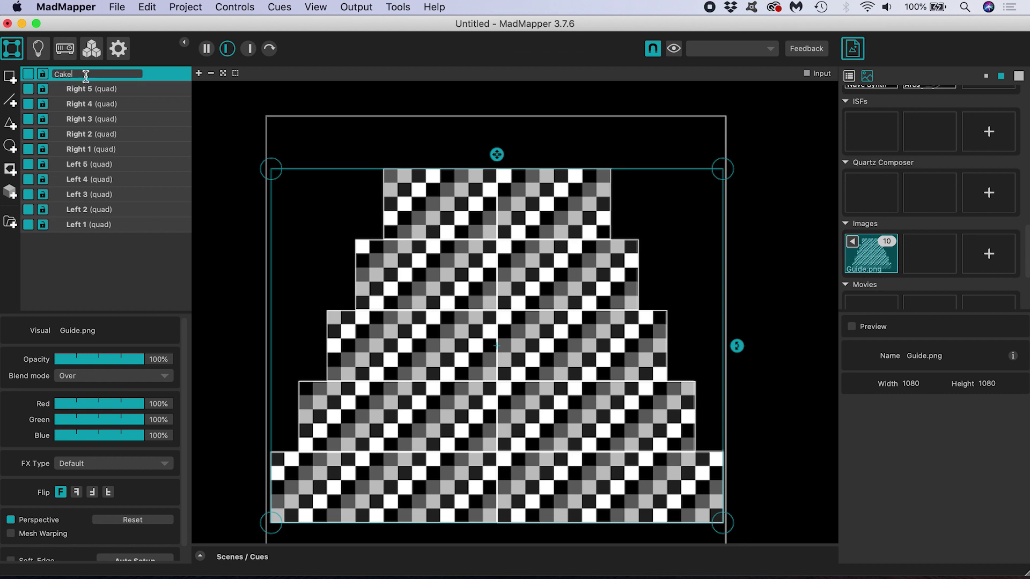
key(Return)
click(73, 244)
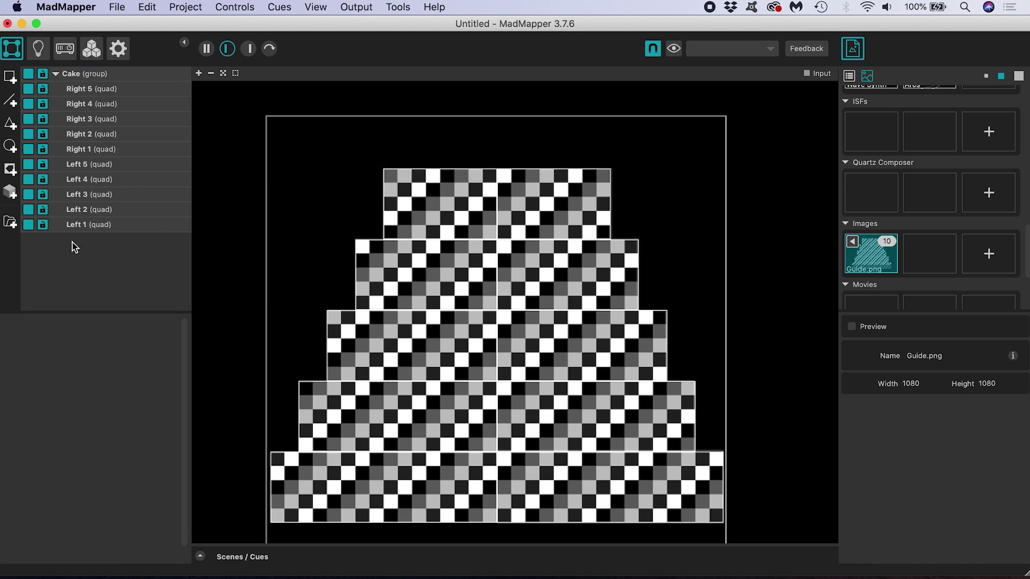
click(77, 76)
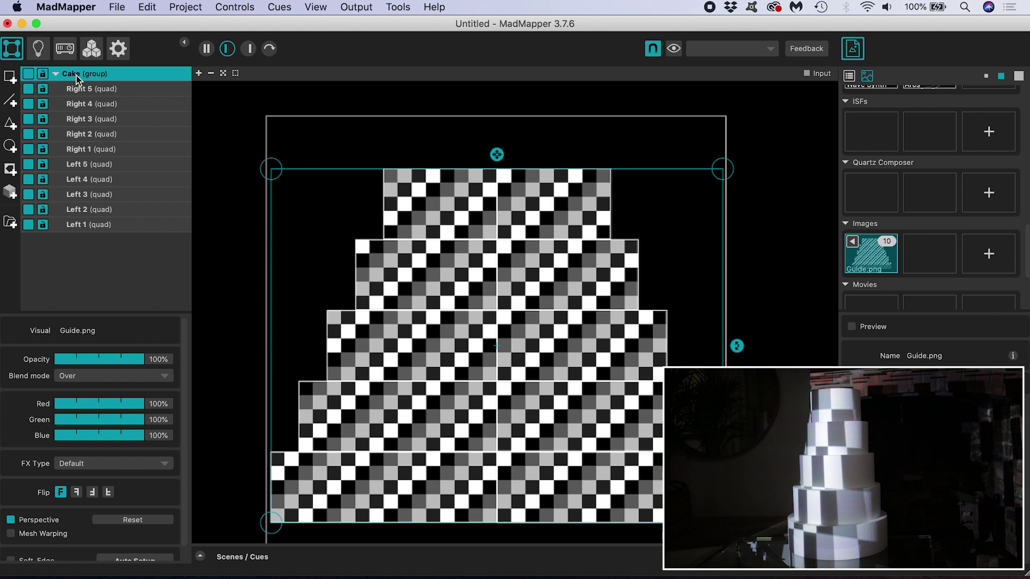
- In the output preview, scale the Cake group down around its centre to a small square
click(249, 50)
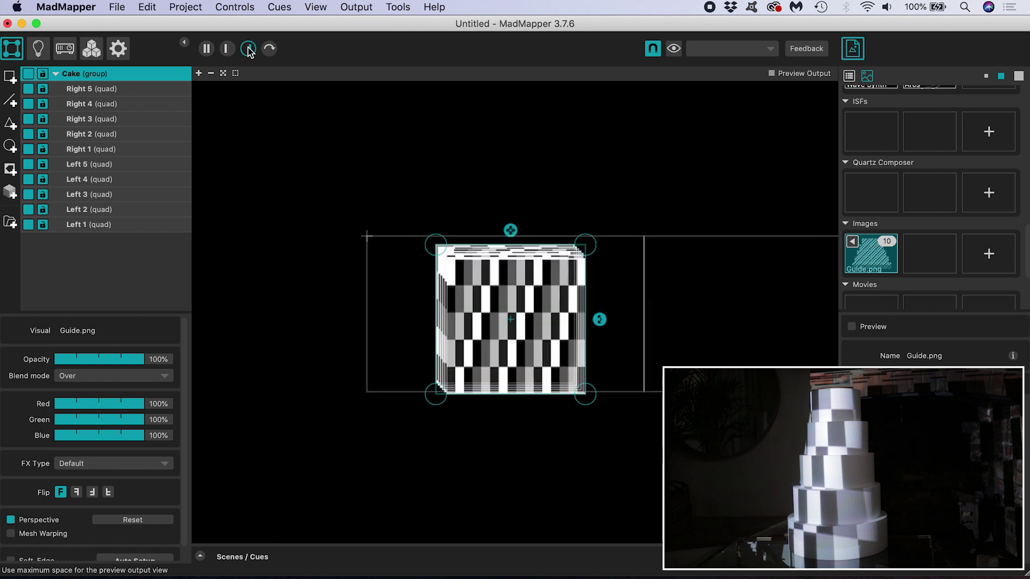
drag(568, 205, 453, 206)
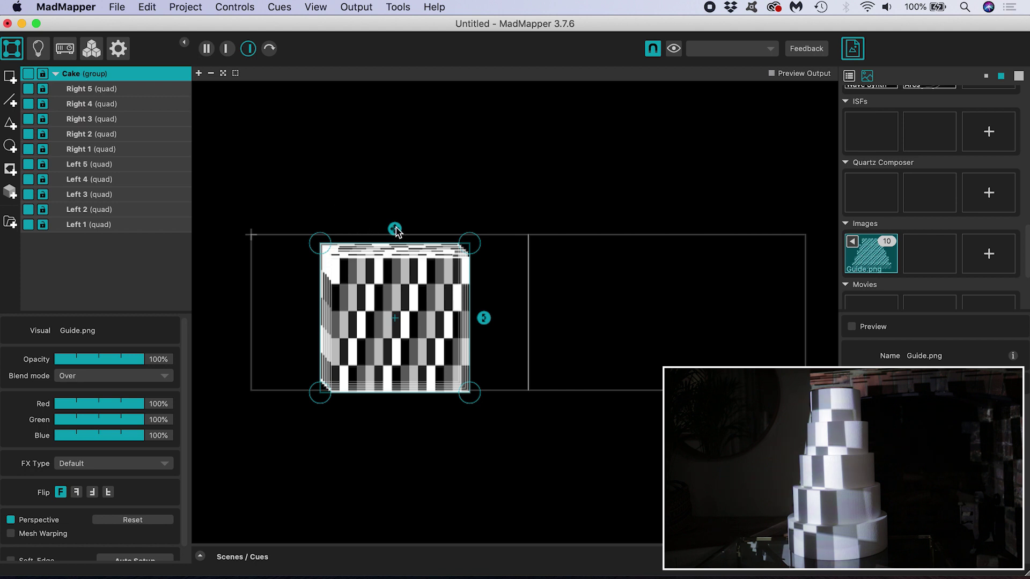
drag(396, 228, 363, 320)
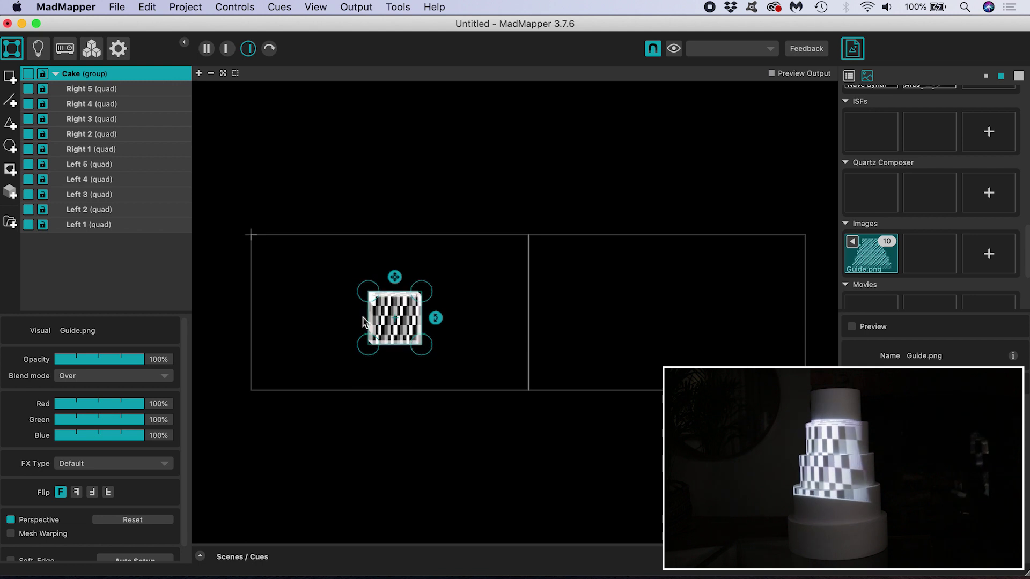
drag(396, 281, 389, 302)
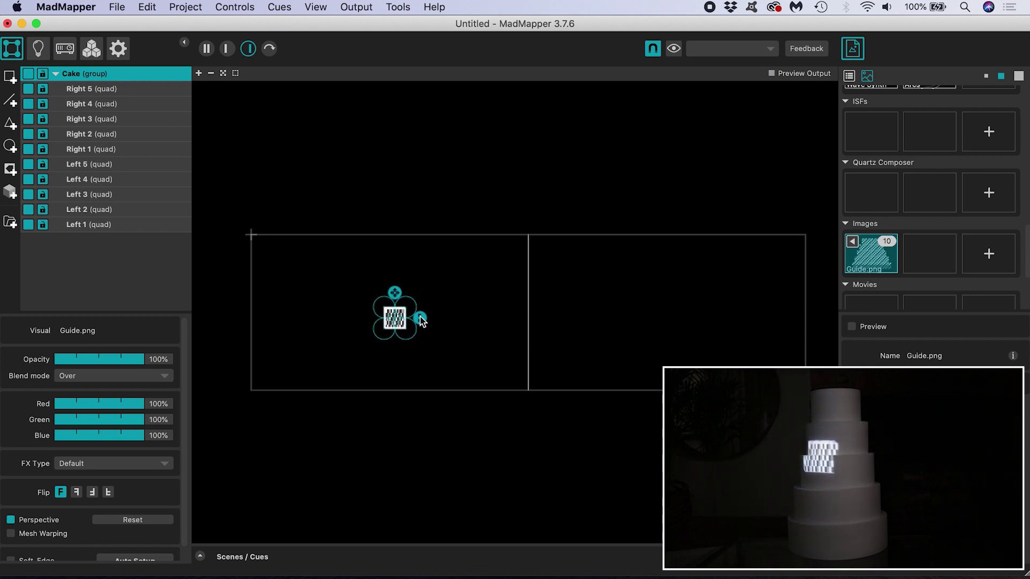
key(super+0)
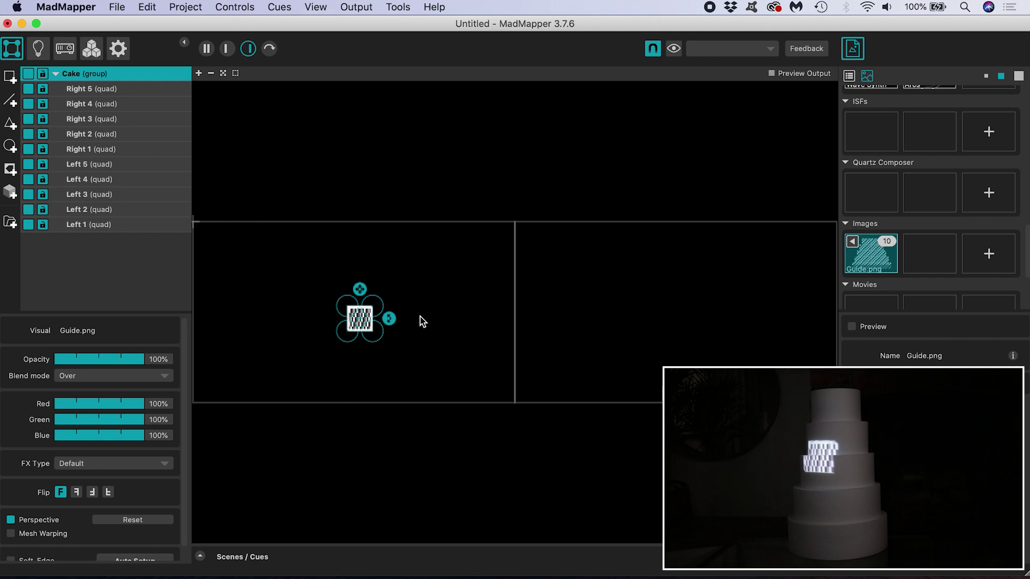
scroll(420, 322, up, 10)
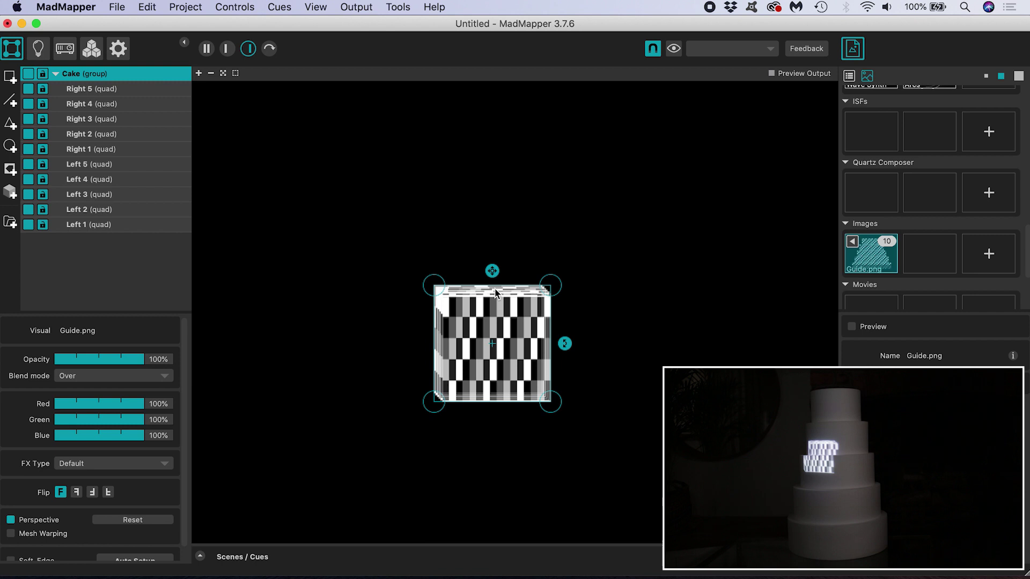
drag(494, 317, 515, 373)
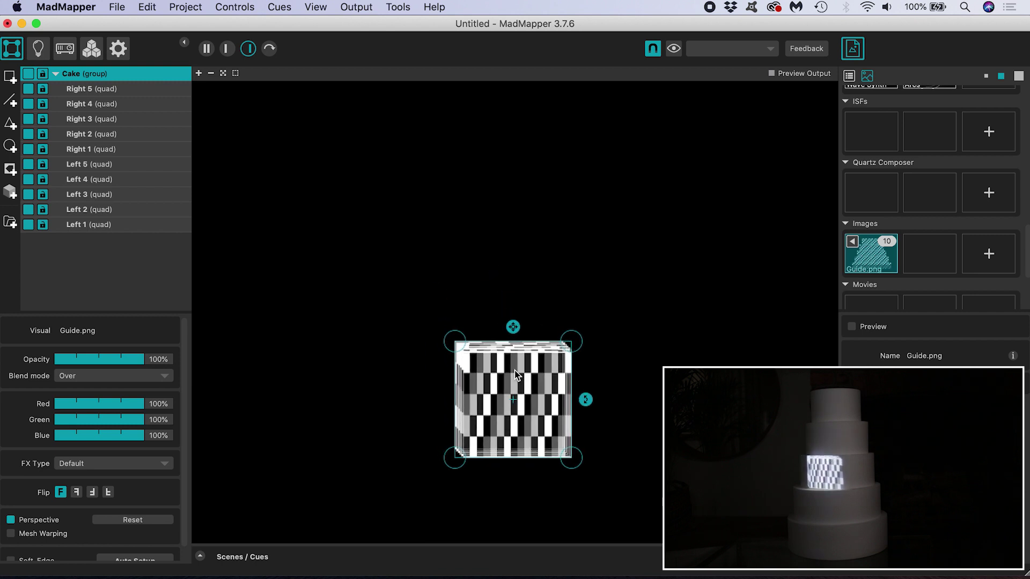
drag(83, 88, 87, 207)
click(27, 210)
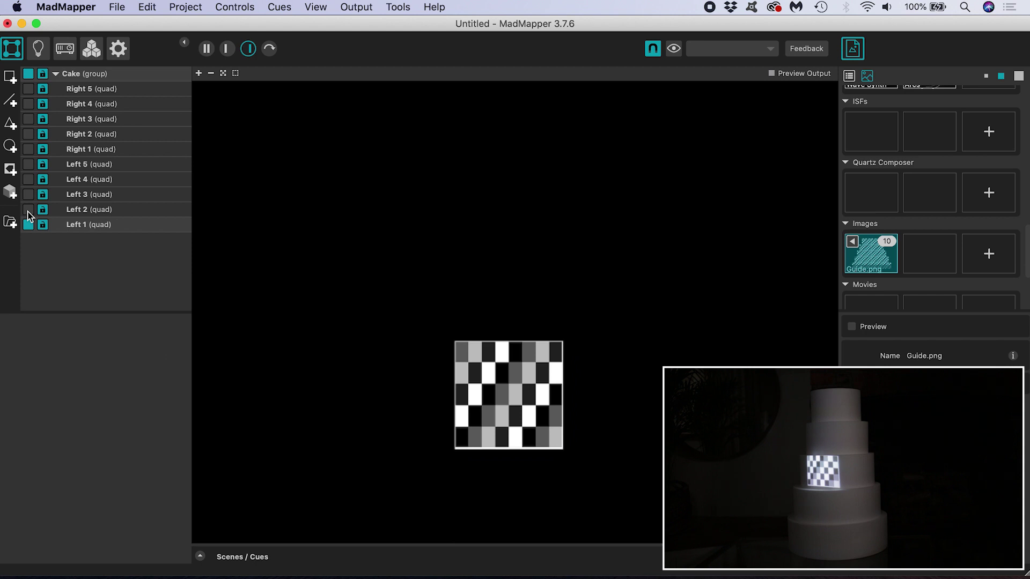
click(87, 225)
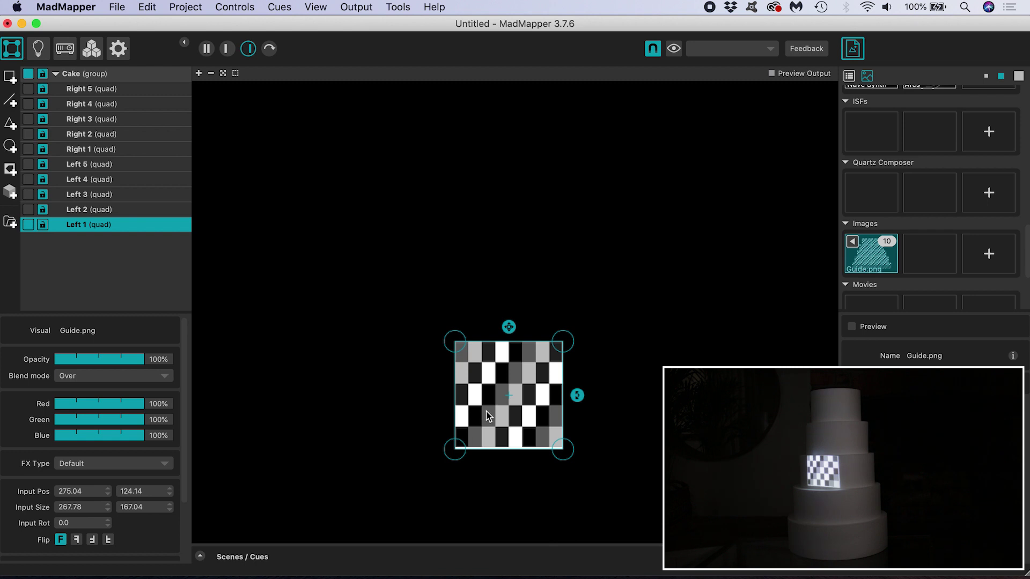
scroll(486, 416, up, 5)
scroll(486, 416, down, 5)
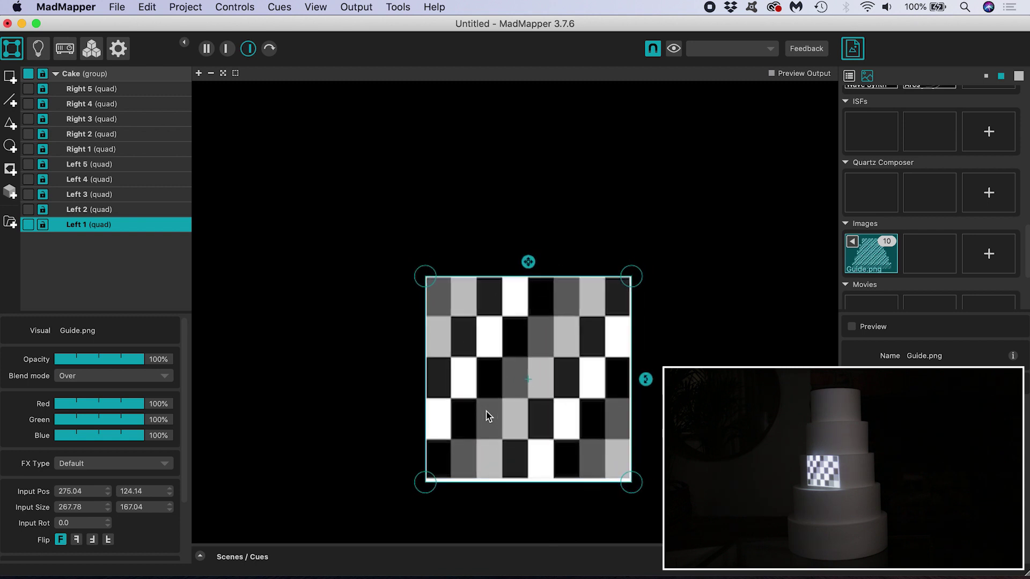
scroll(486, 416, up, 5)
scroll(485, 416, up, 1)
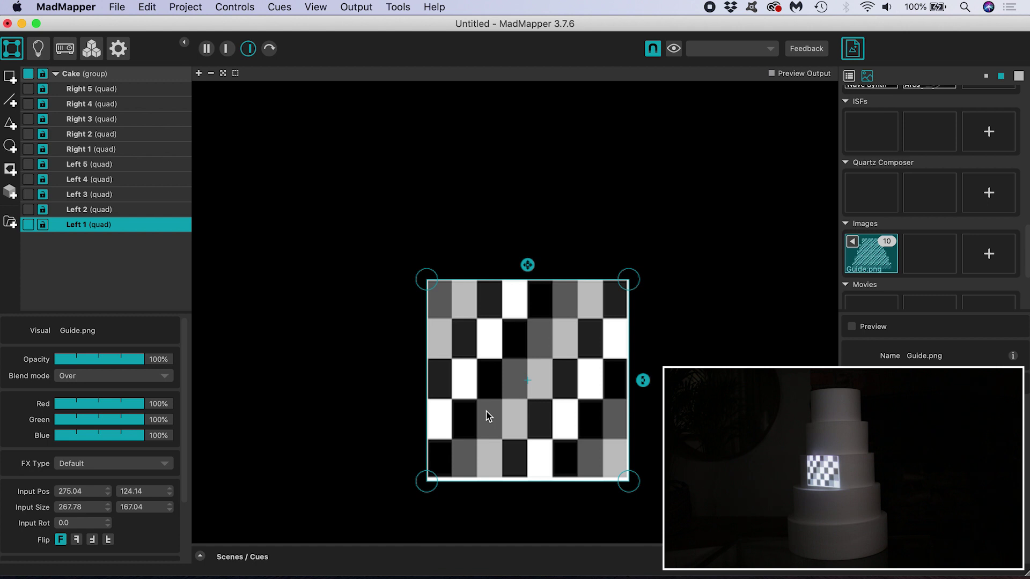
key(super+0)
key(super+0)
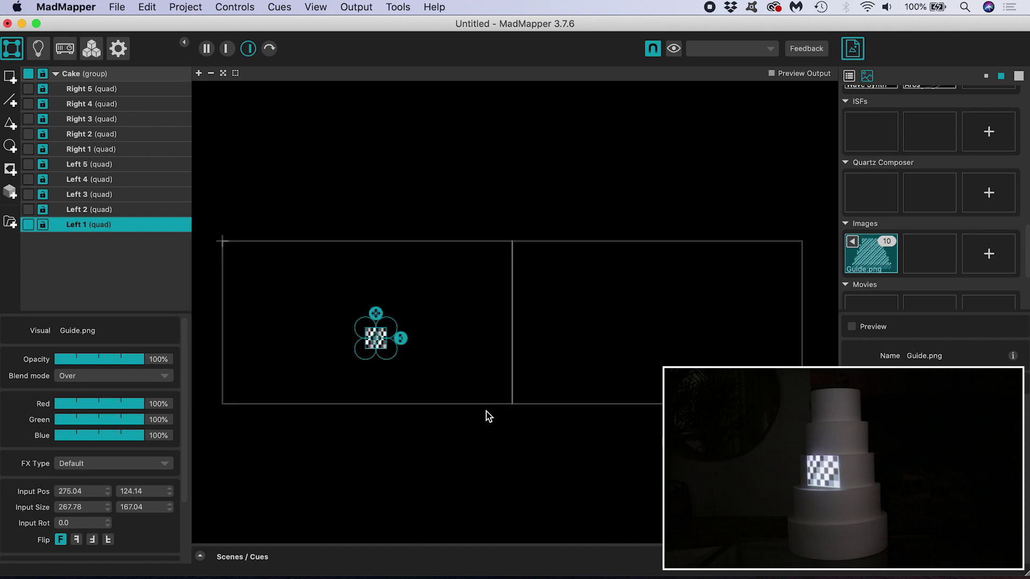
key(super+0)
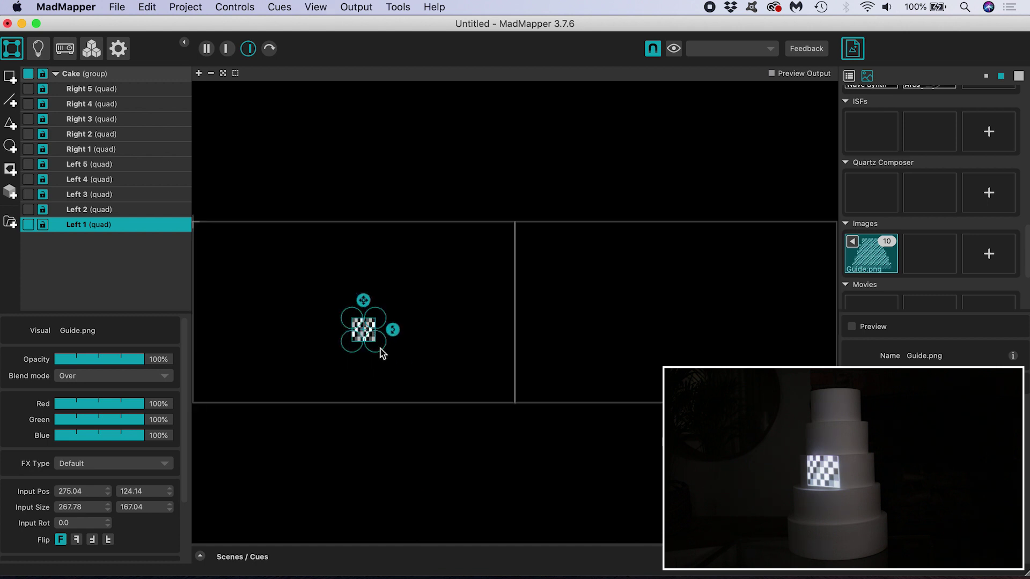
scroll(379, 348, up, 5)
drag(349, 354, 471, 392)
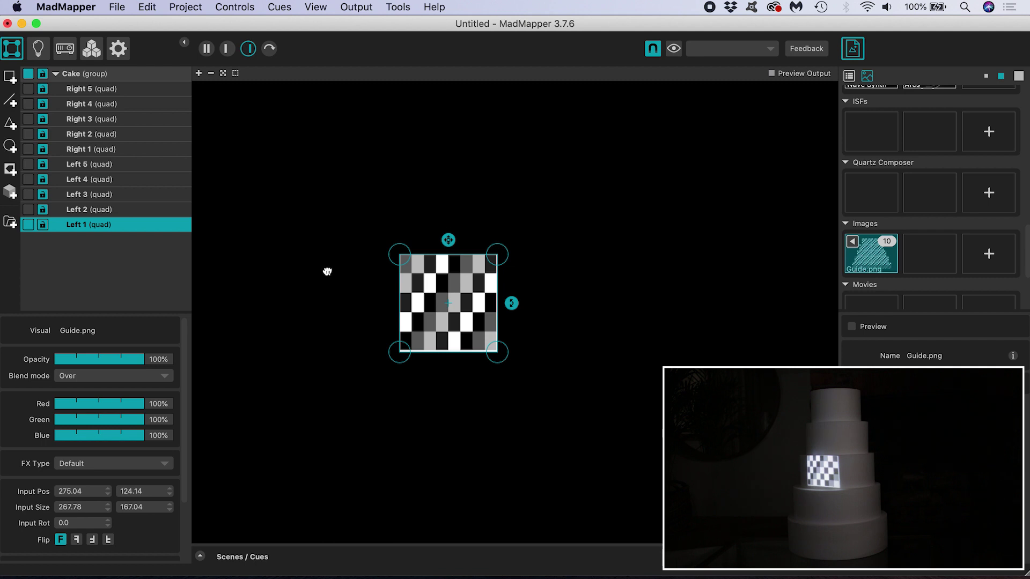
drag(327, 272, 373, 277)
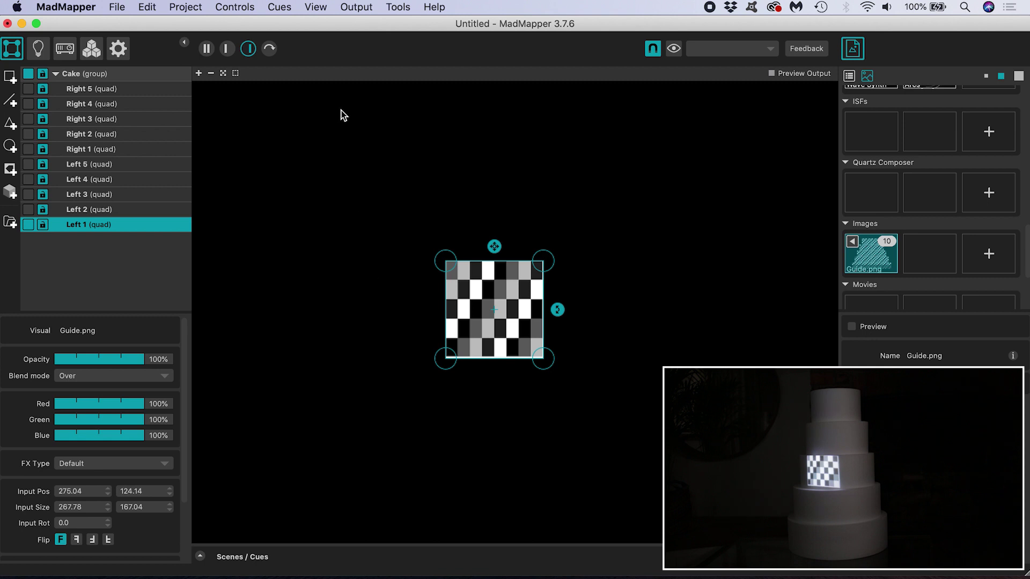
- Enable Output > Cursor so the pointer appears in the projection on the cake
click(356, 7)
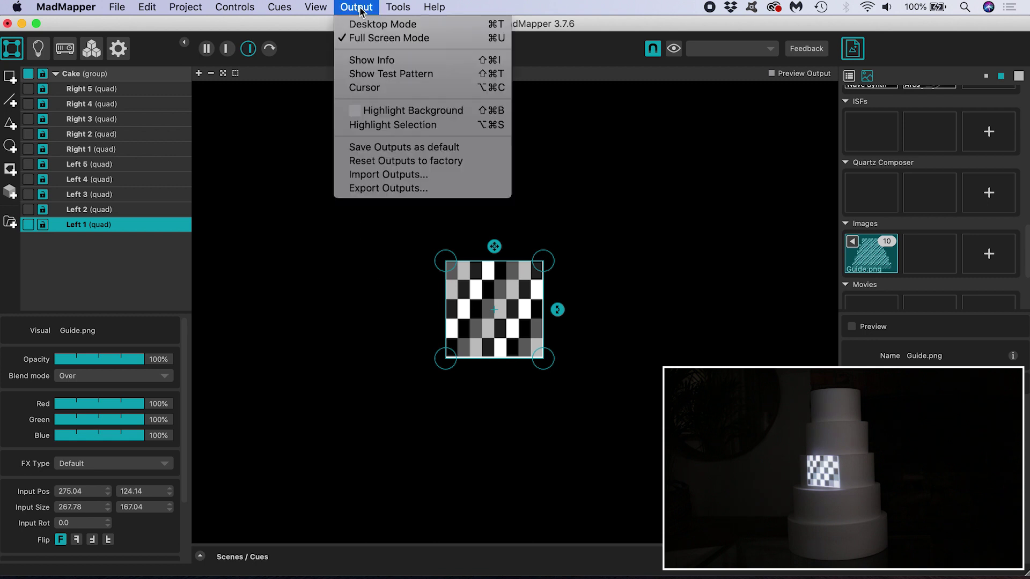
click(382, 89)
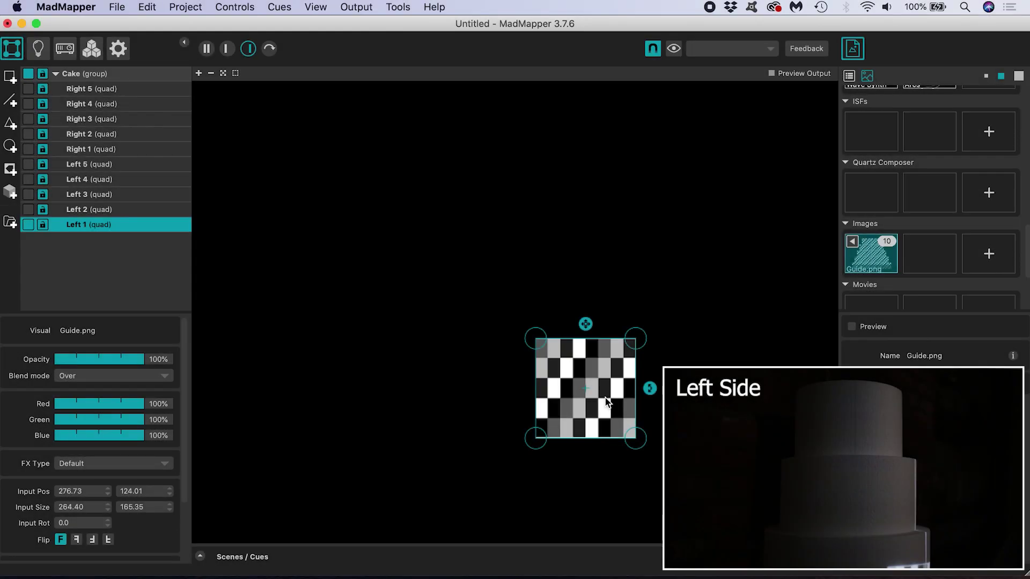
- Move the Left 1 quad up onto the top tier and fit its right-hand corners
drag(606, 402, 501, 416)
scroll(523, 378, up, 3)
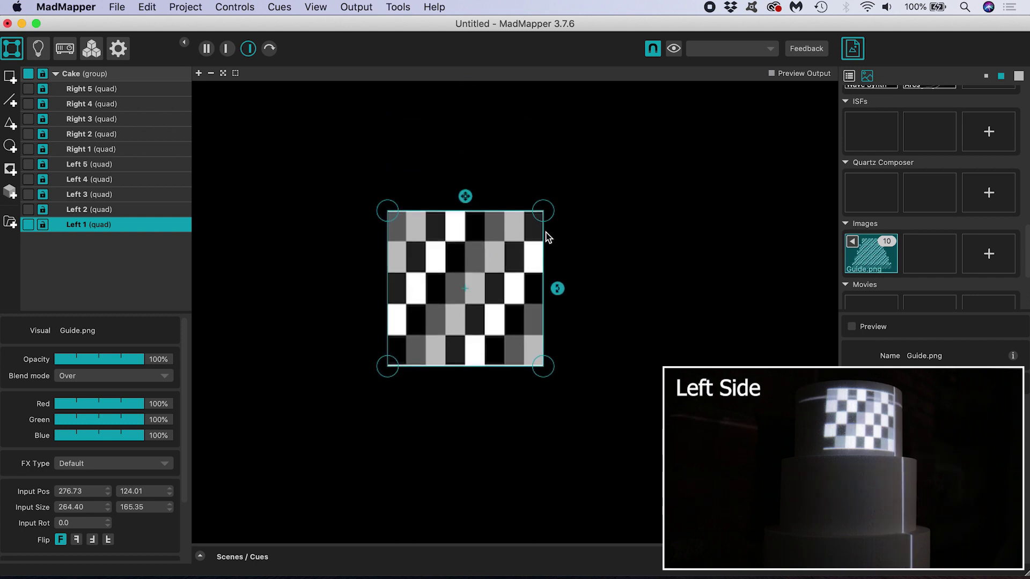
click(543, 214)
drag(544, 214, 568, 189)
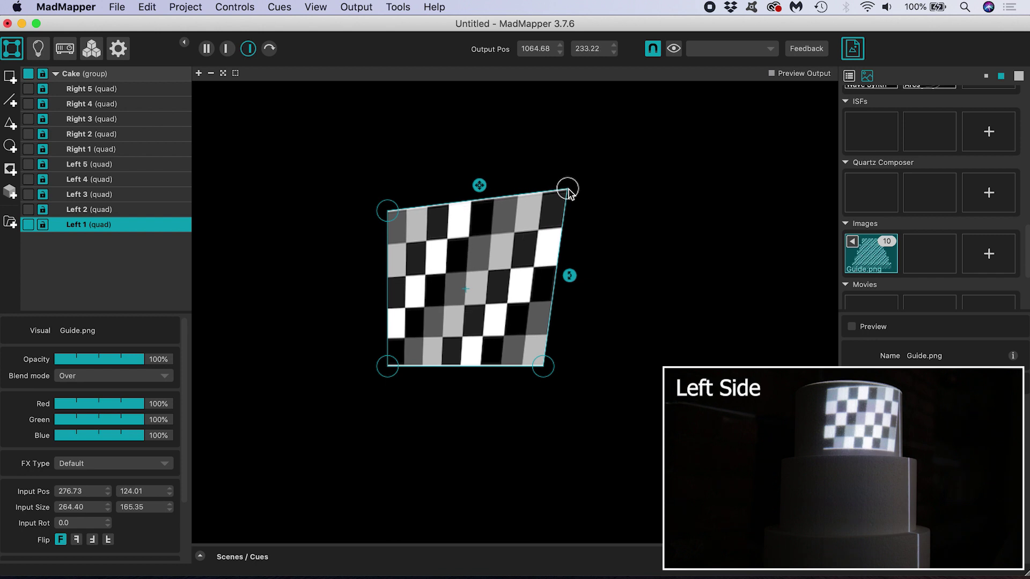
drag(543, 370, 575, 382)
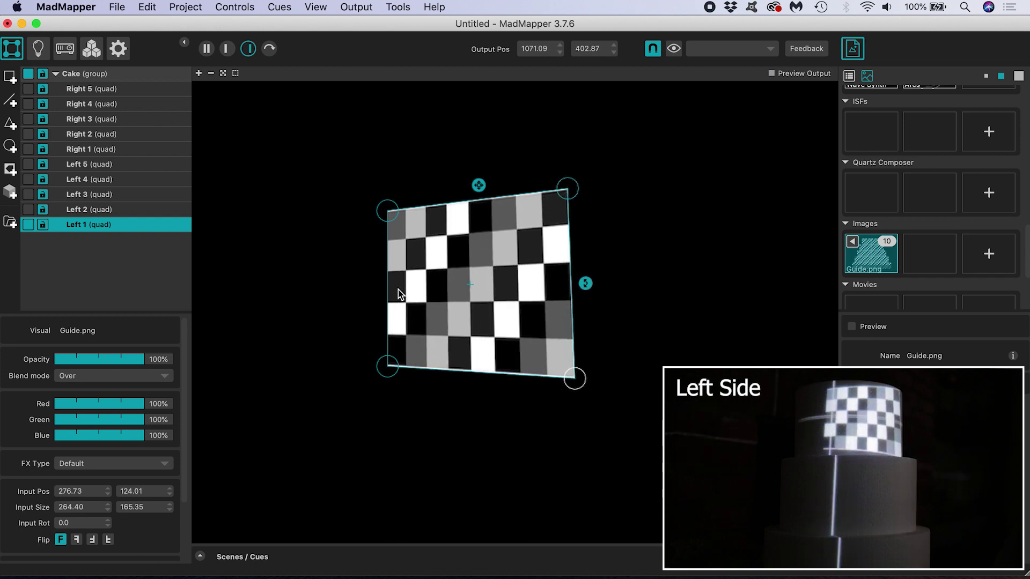
- Fit Left 1's left corners to the tier outline and fine-tune the bottom-right corner
click(386, 217)
drag(390, 216, 351, 199)
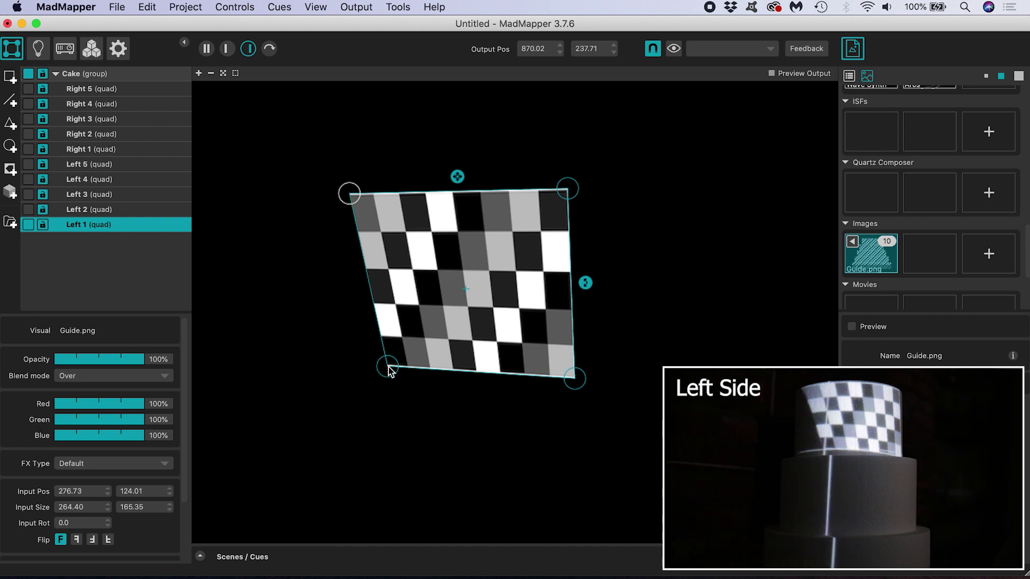
drag(389, 368, 359, 380)
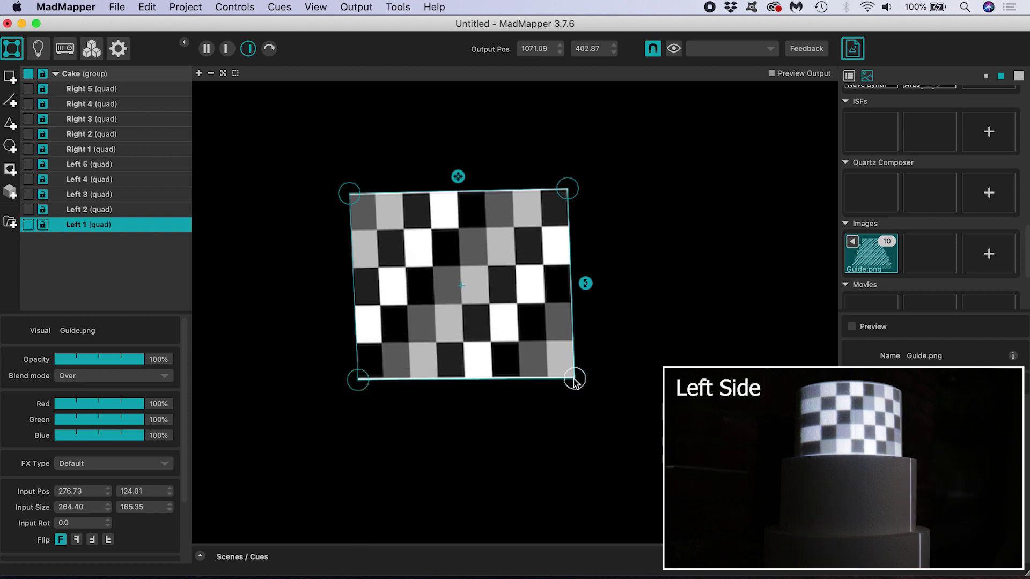
drag(573, 378, 569, 381)
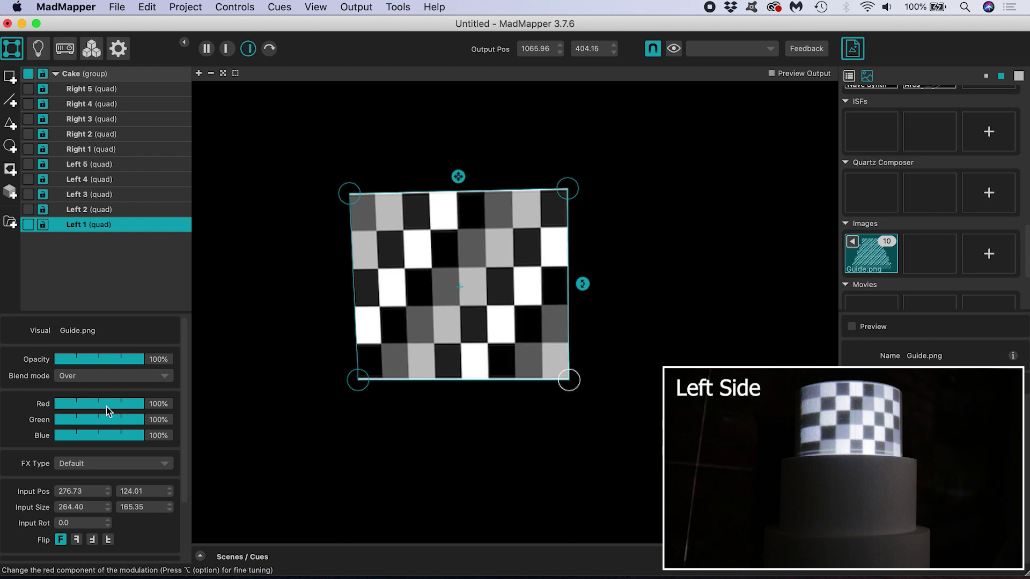
scroll(107, 406, down, 3)
- Enable Mesh Warping on Left 1 and curve its top and bottom edges
scroll(106, 407, down, 1)
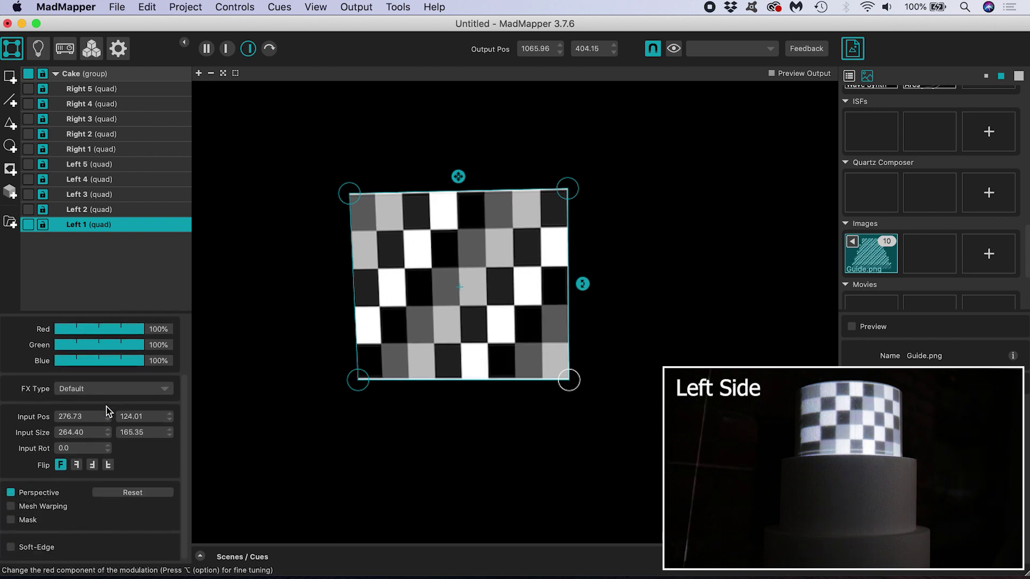
click(13, 507)
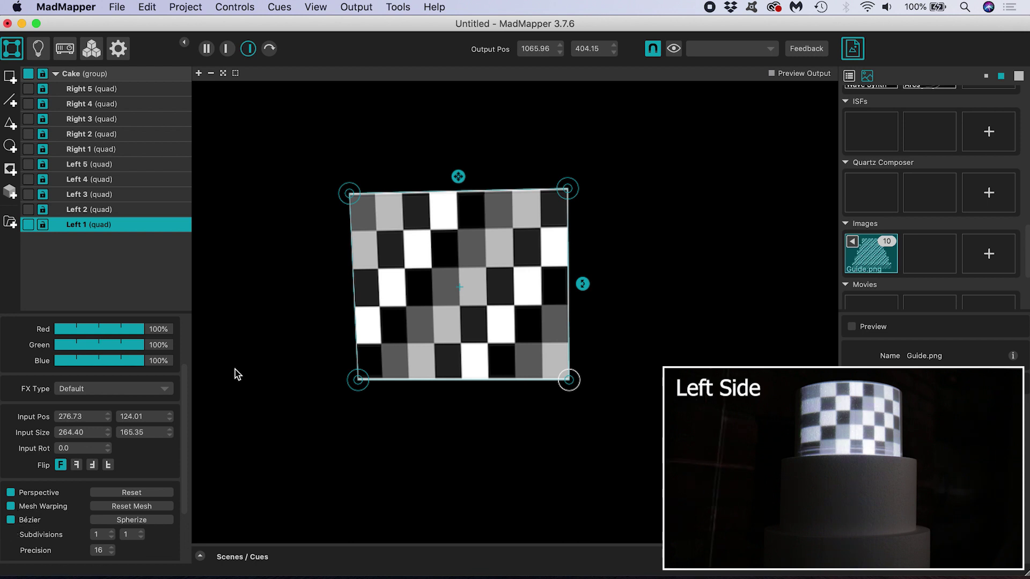
click(351, 196)
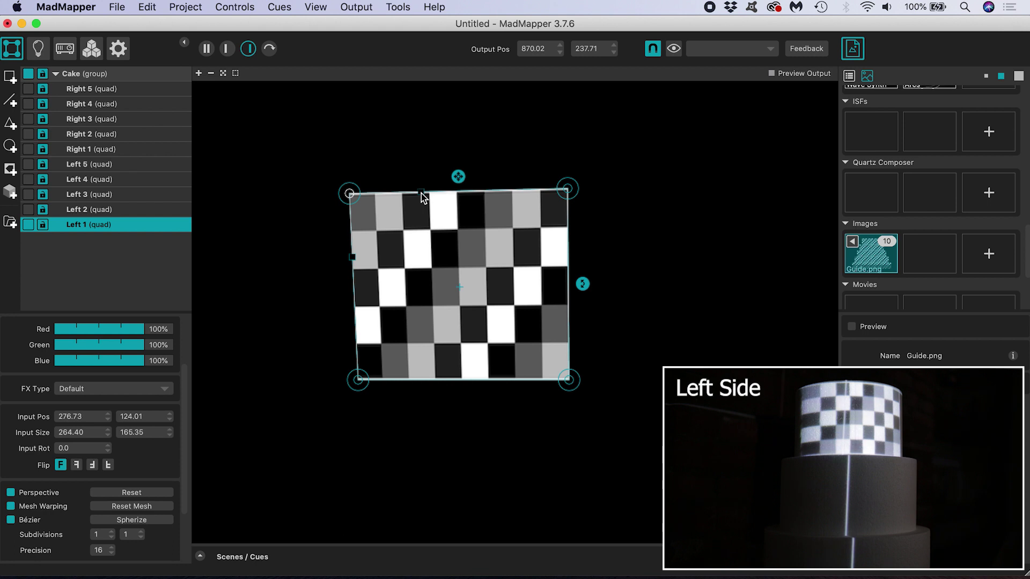
drag(422, 197, 398, 191)
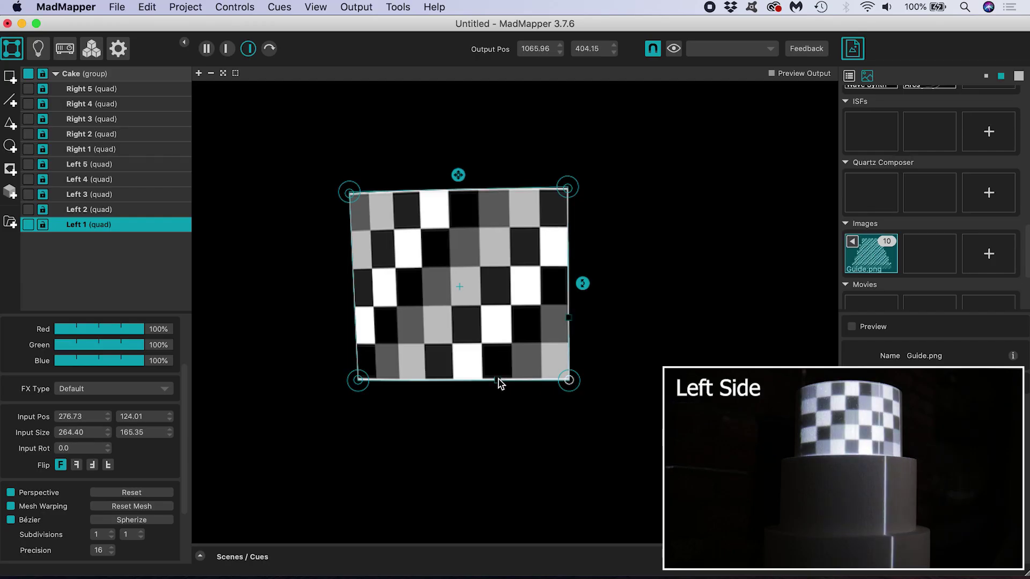
drag(498, 383, 495, 385)
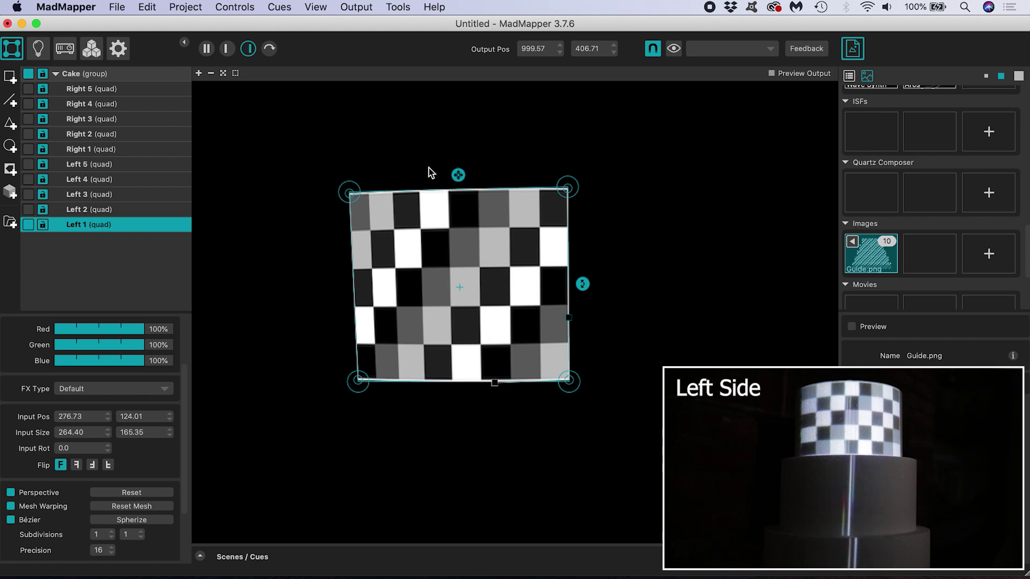
- Refine Left 1's top and bottom curves and nudge the top-right corner to match the tier
click(350, 195)
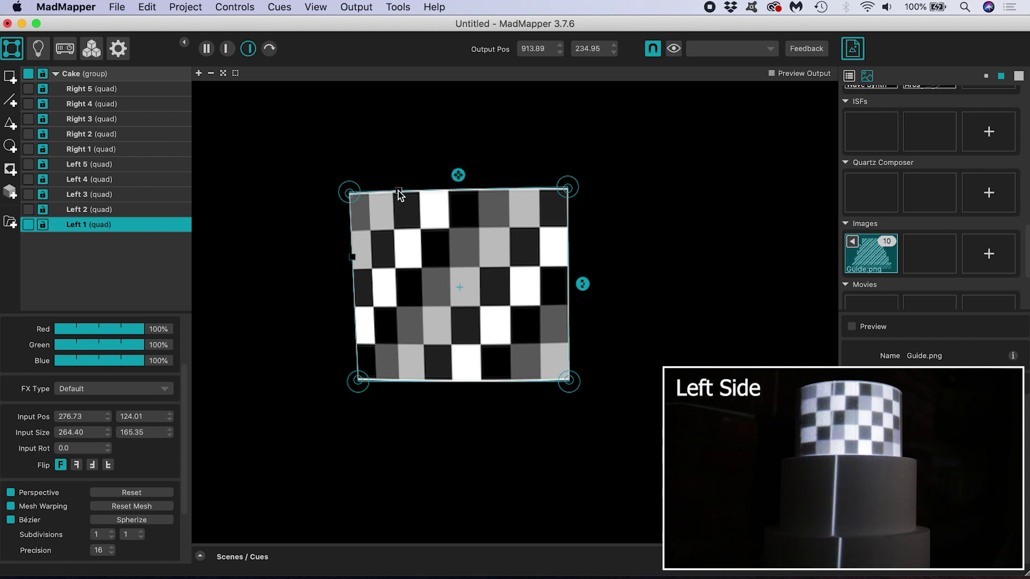
drag(397, 191, 390, 191)
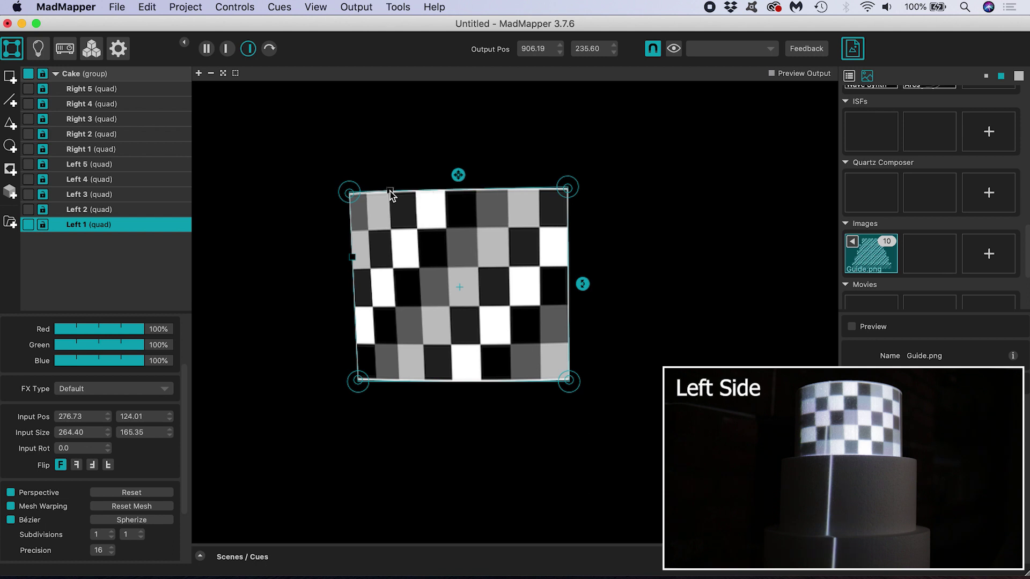
click(359, 380)
drag(406, 382, 395, 382)
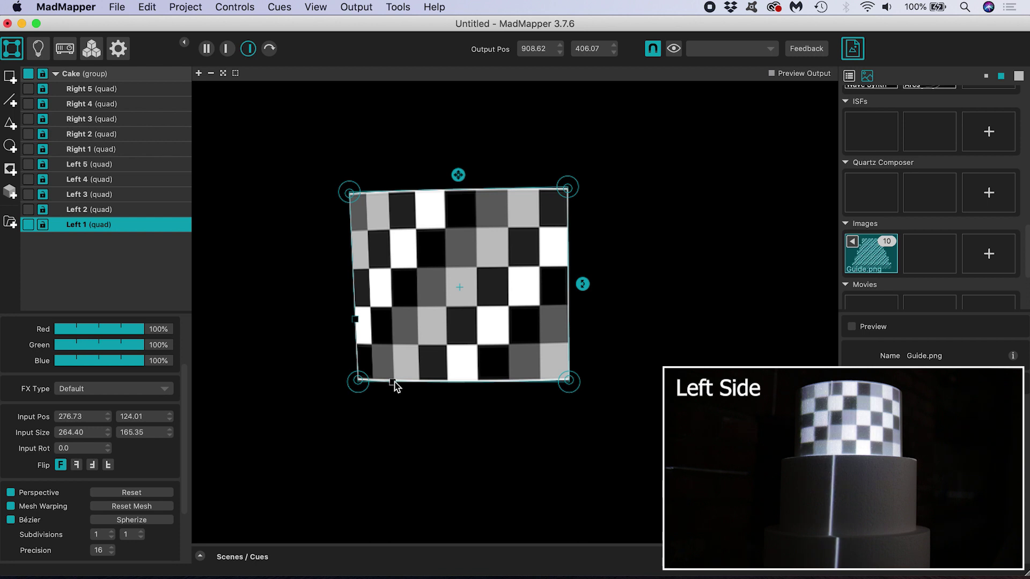
drag(394, 380, 395, 382)
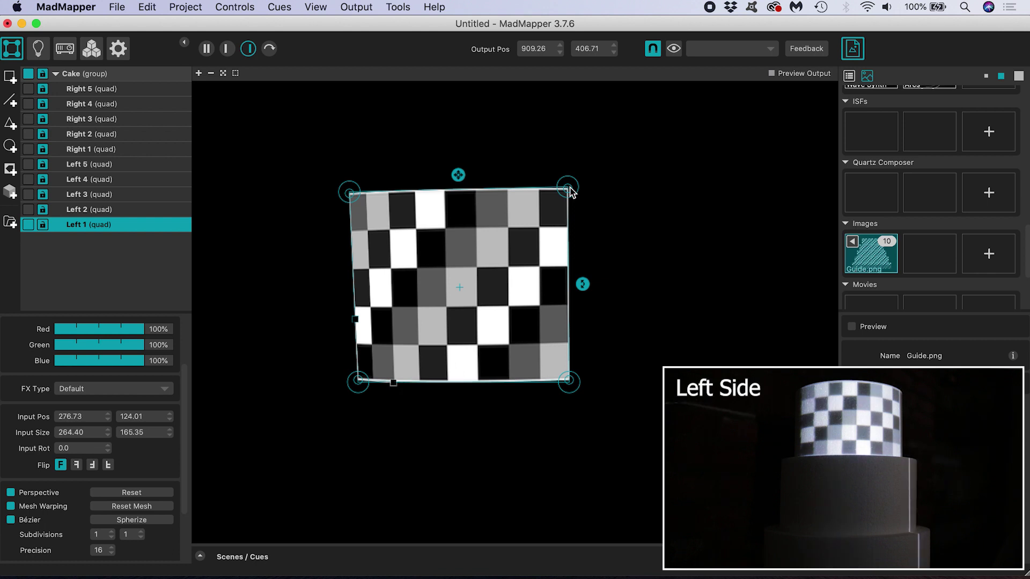
drag(569, 189, 569, 187)
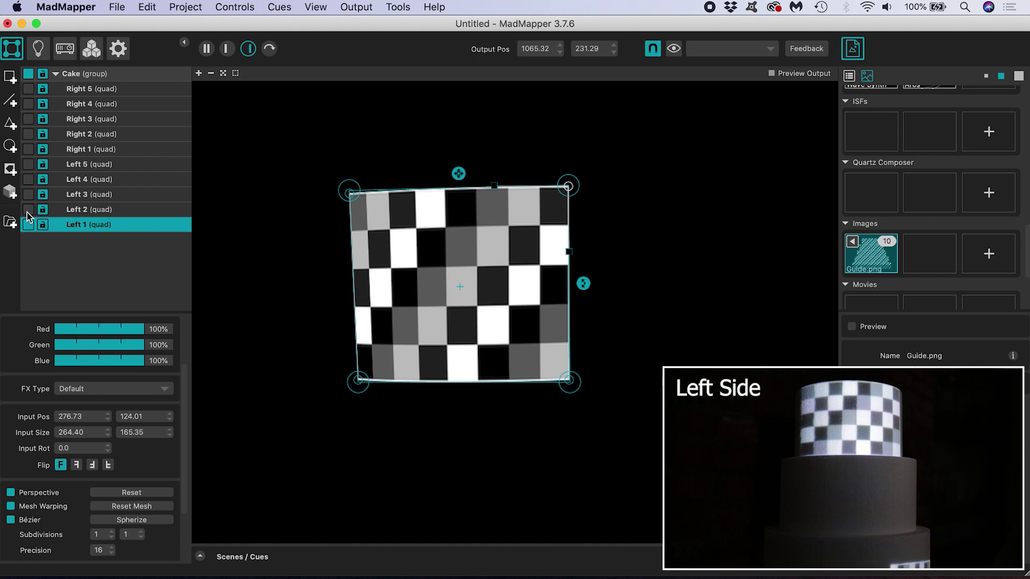
click(73, 214)
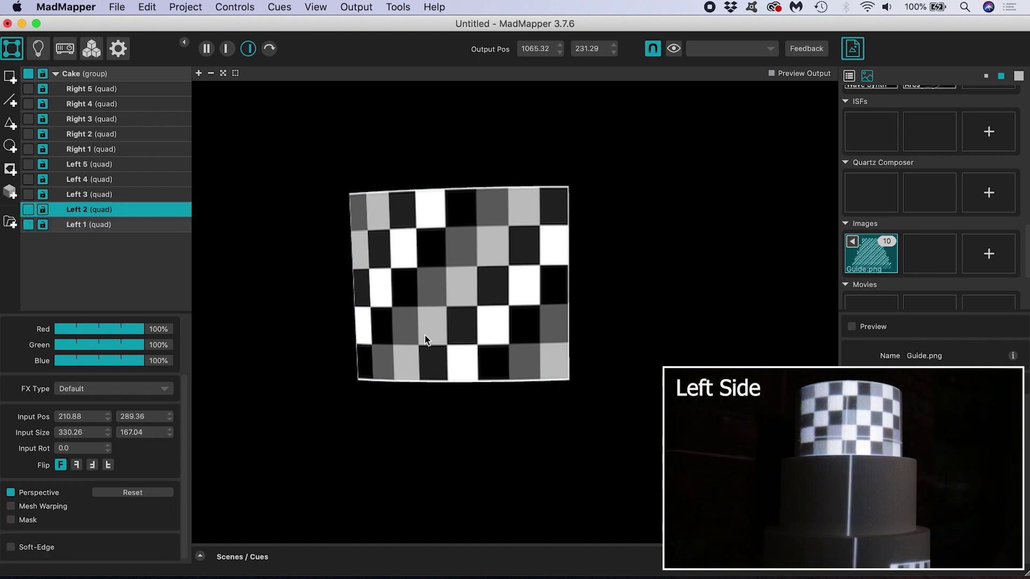
- Move Left 2 up to the second tier and square its four corners to the tier
scroll(424, 336, down, 5)
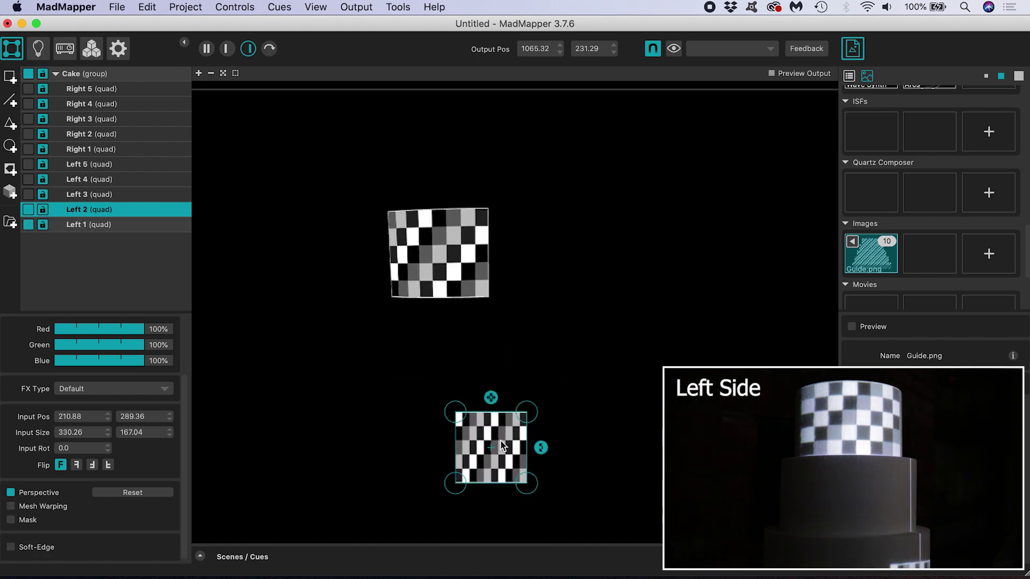
drag(501, 441, 445, 338)
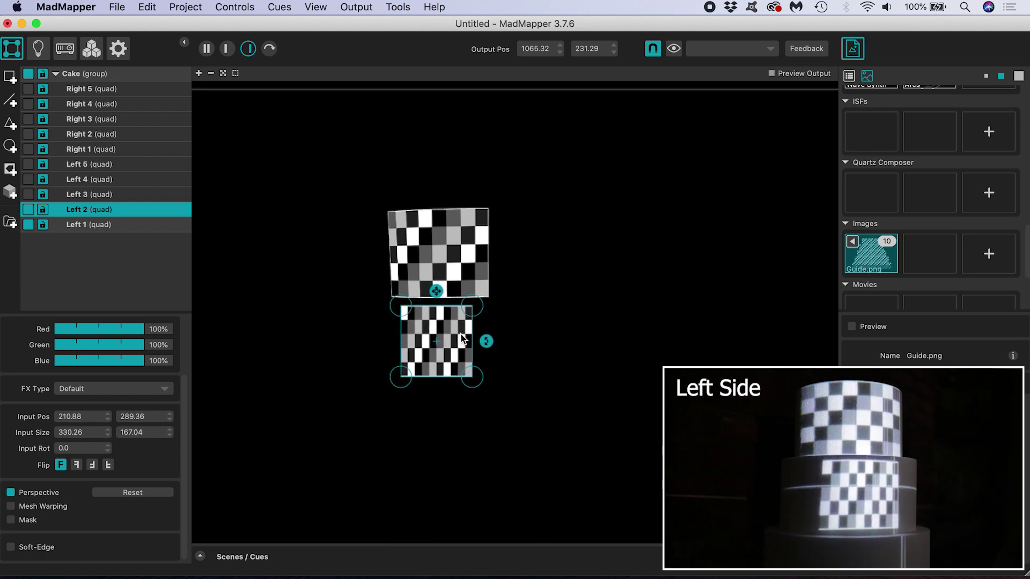
scroll(463, 336, up, 4)
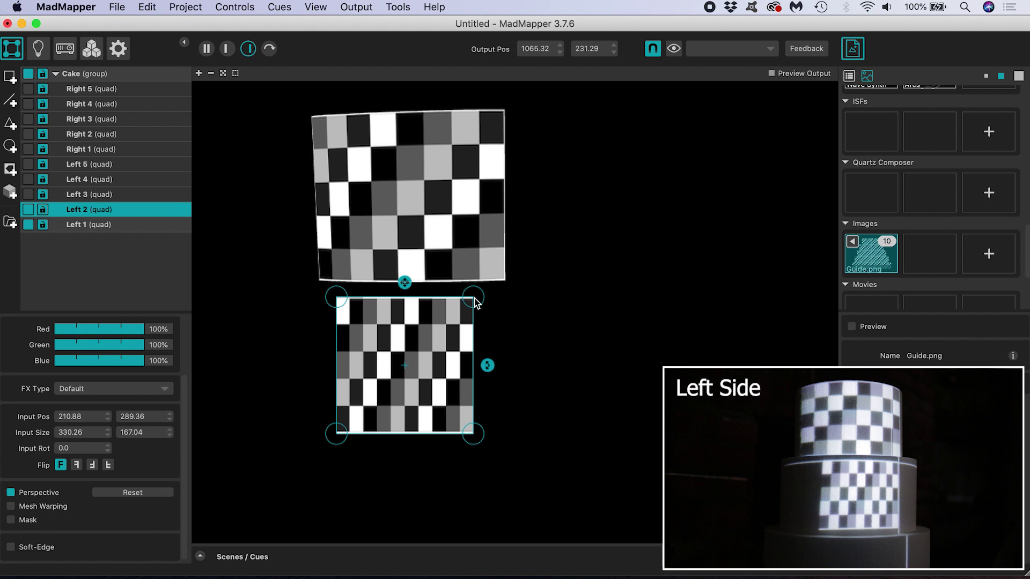
drag(474, 300, 507, 290)
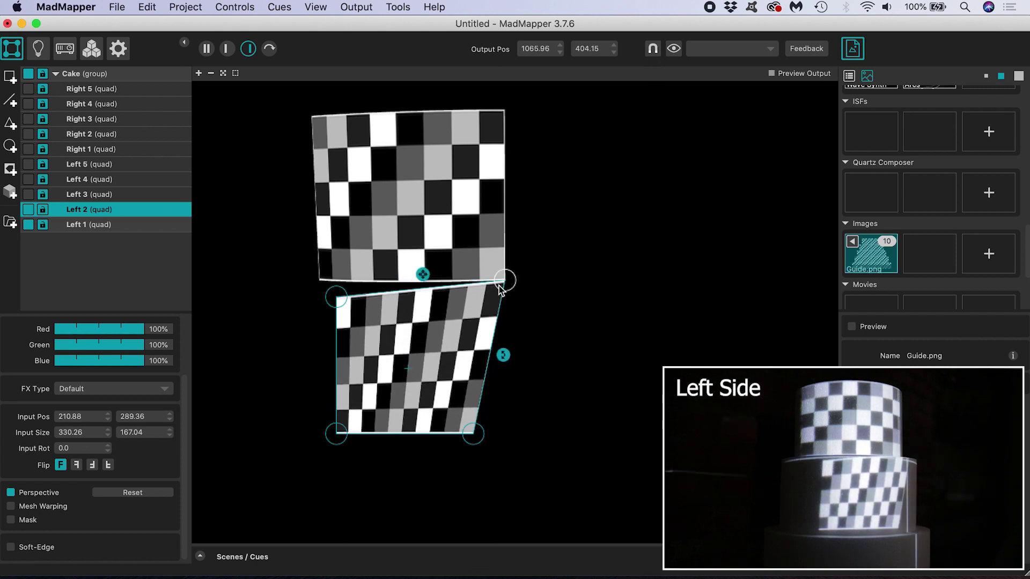
drag(506, 283, 507, 286)
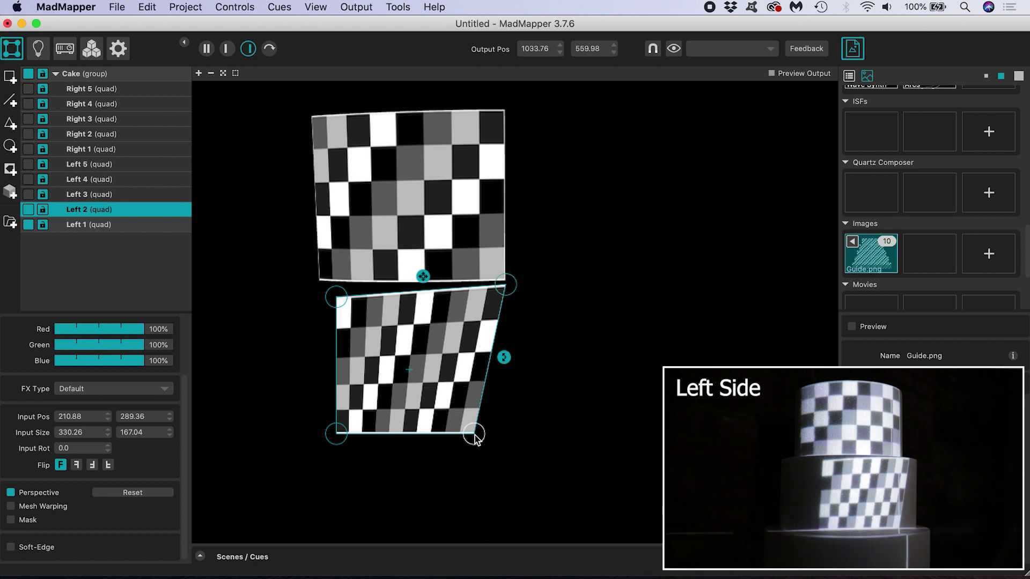
drag(474, 433, 511, 444)
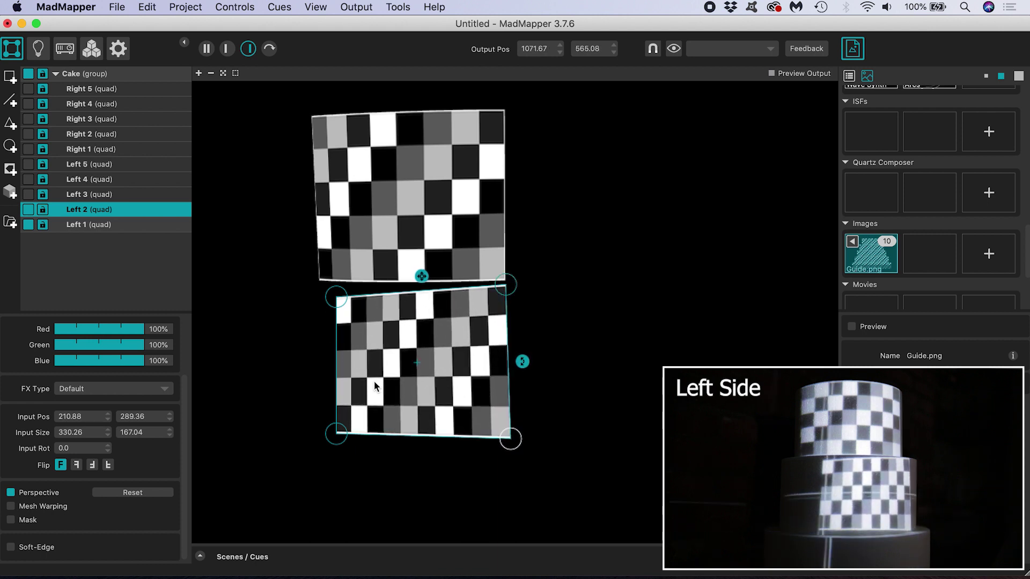
drag(336, 299, 293, 291)
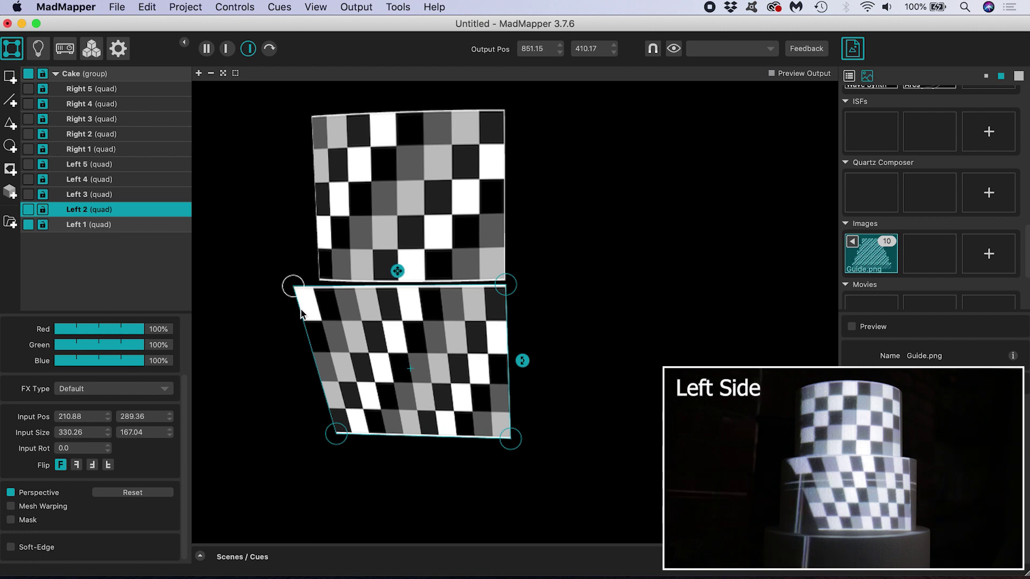
drag(337, 436, 301, 434)
- Enable mesh warping on Left 2, bow its edges, and place Left 3 beneath it
click(11, 506)
drag(294, 292, 506, 336)
drag(304, 441, 439, 453)
drag(505, 285, 510, 287)
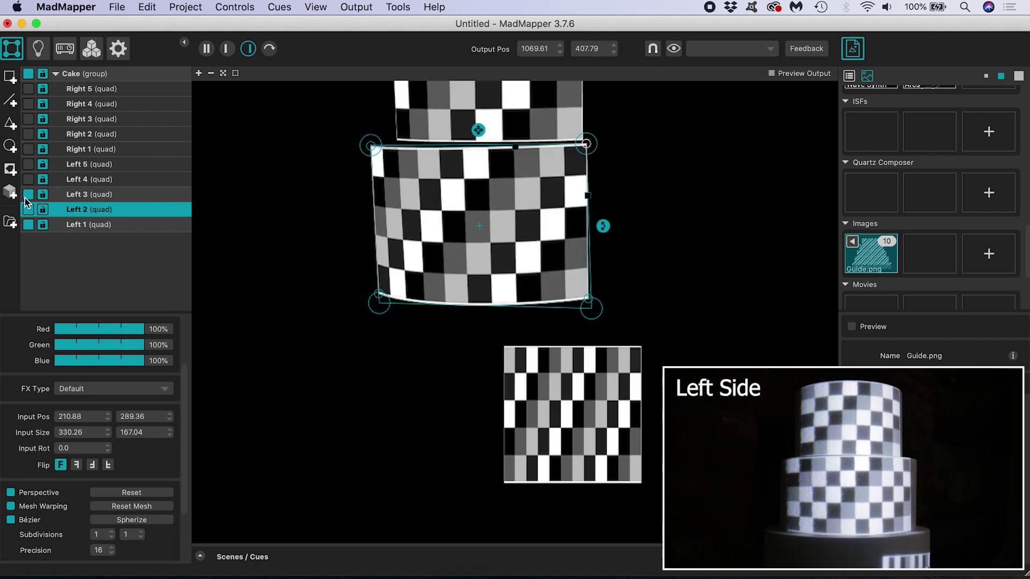
drag(558, 418, 445, 384)
drag(530, 322, 596, 306)
- Fit Left 3 to the third tier with Mesh Warping and Bézier, curving its edges
drag(530, 455, 602, 447)
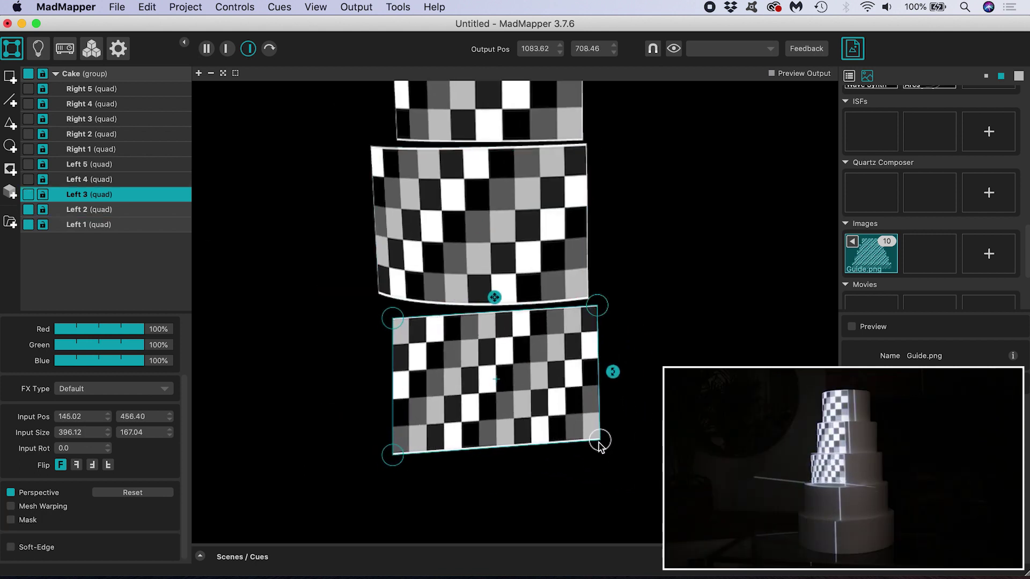
drag(393, 319, 349, 296)
drag(392, 455, 357, 429)
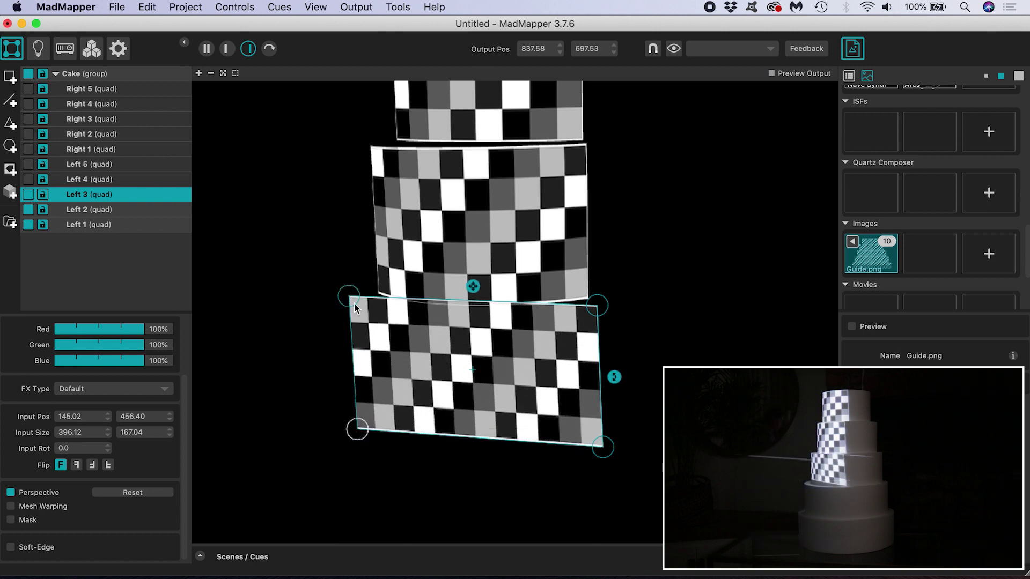
click(11, 506)
click(11, 520)
drag(376, 308, 523, 317)
drag(558, 445, 360, 435)
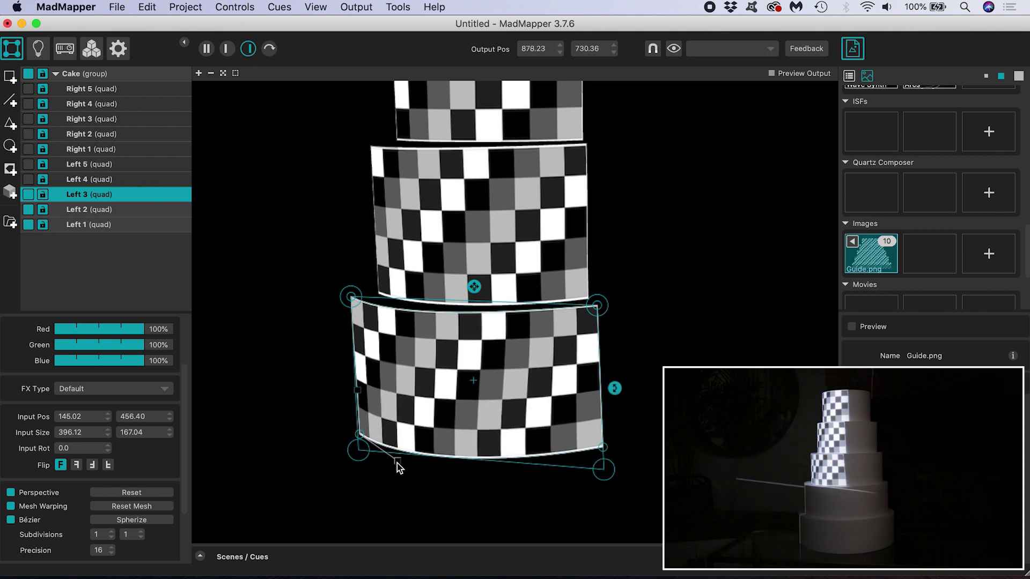
drag(603, 447, 515, 470)
drag(515, 316, 396, 322)
- Stretch Left 4 over the fourth tier, enable mesh warping, and bend its top and bottom curves
key(Up)
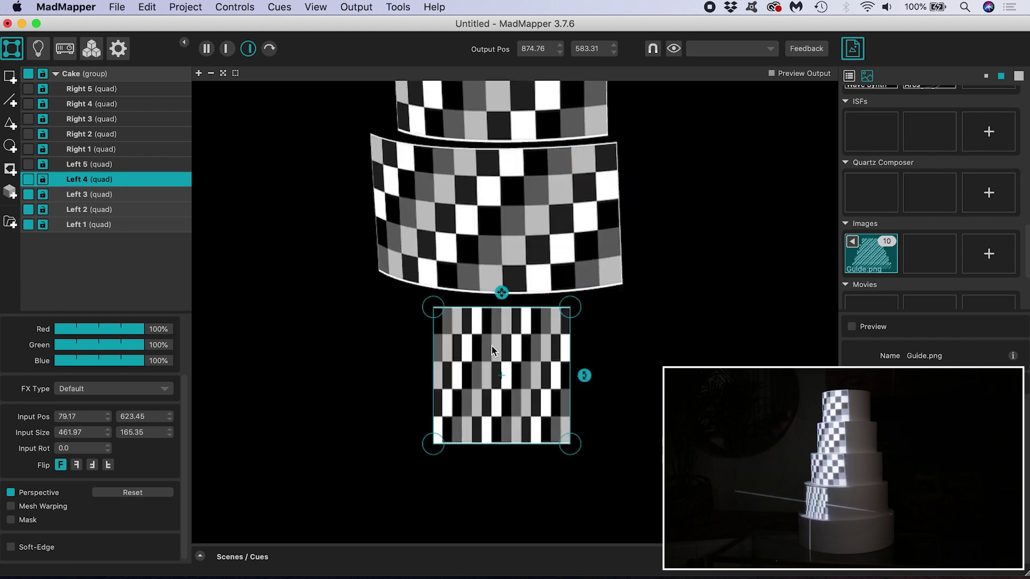
drag(587, 448, 635, 425)
drag(416, 302, 354, 278)
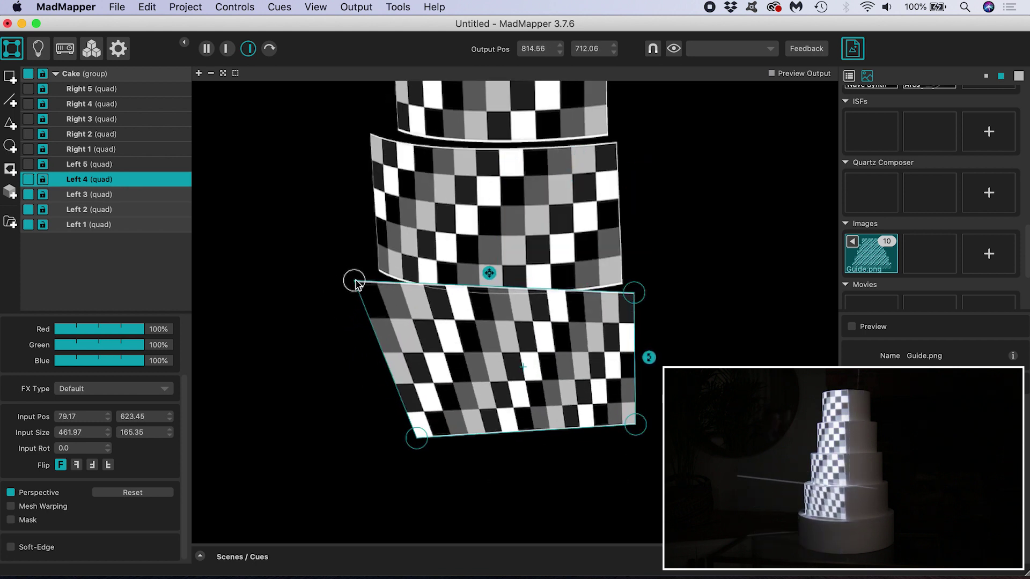
drag(416, 438, 360, 401)
click(11, 506)
drag(445, 284, 425, 321)
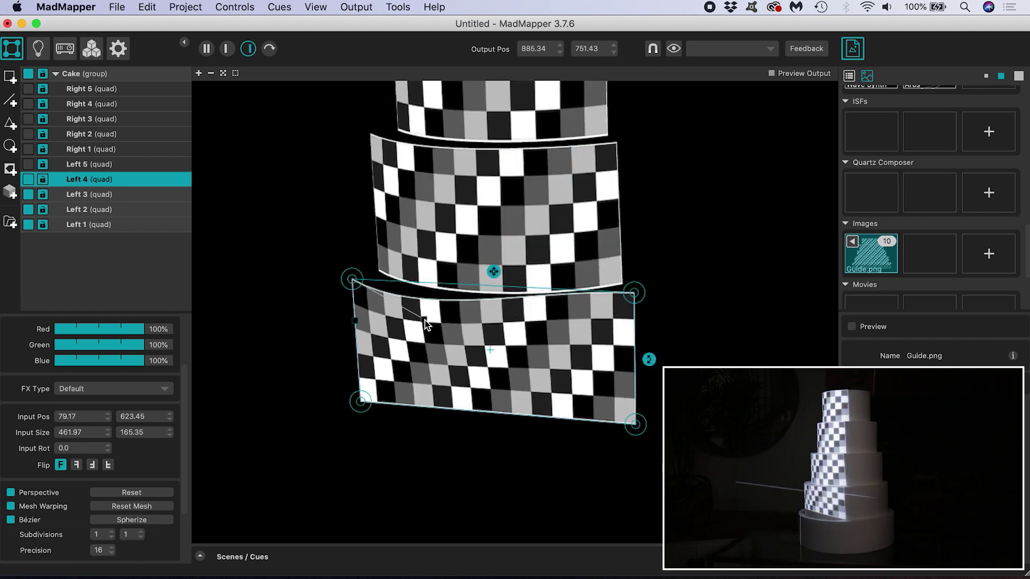
drag(535, 291, 536, 293)
drag(365, 403, 387, 420)
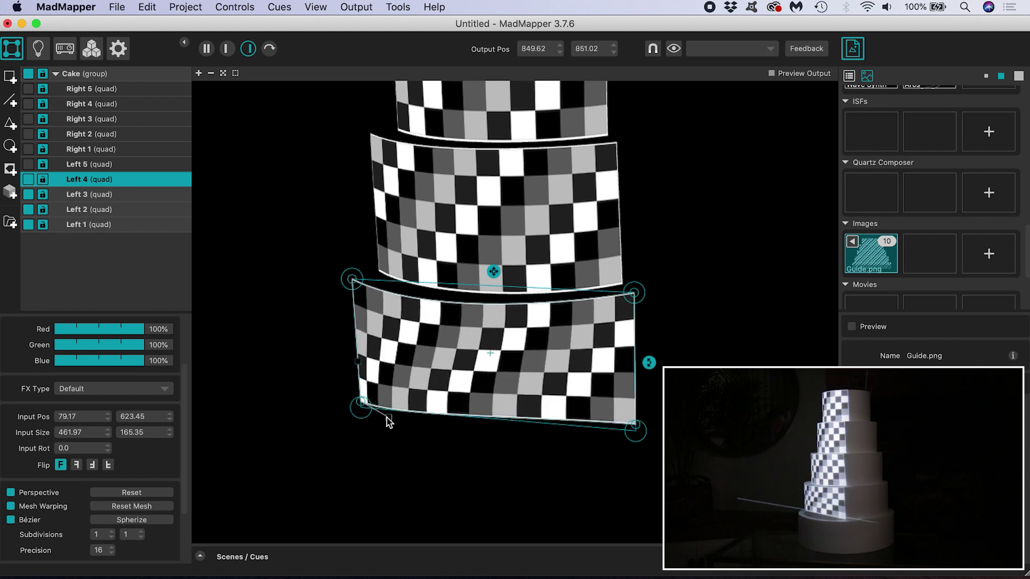
drag(539, 416, 562, 447)
drag(549, 311, 472, 306)
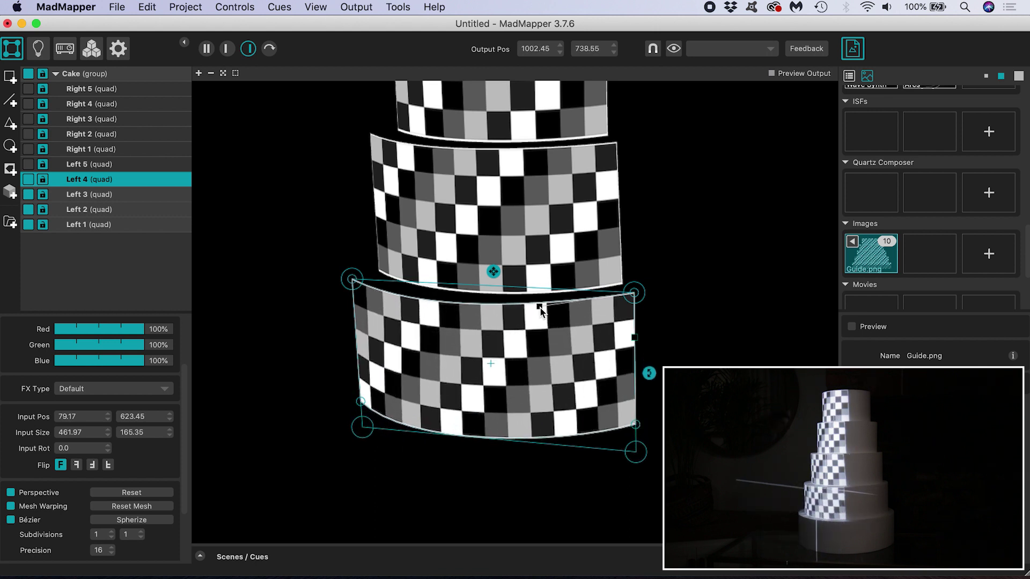
drag(558, 446, 561, 451)
drag(402, 305, 409, 314)
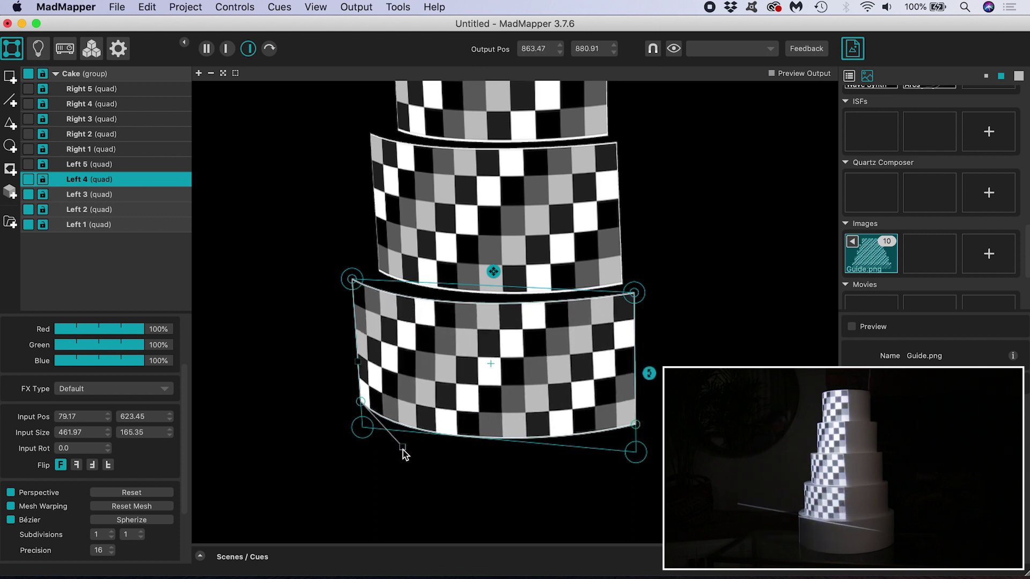
- Place Left 5 under the tiers and drag its corners to fit the bottom tier
click(89, 164)
scroll(515, 311, down, 3)
drag(587, 313, 642, 312)
drag(560, 450, 639, 434)
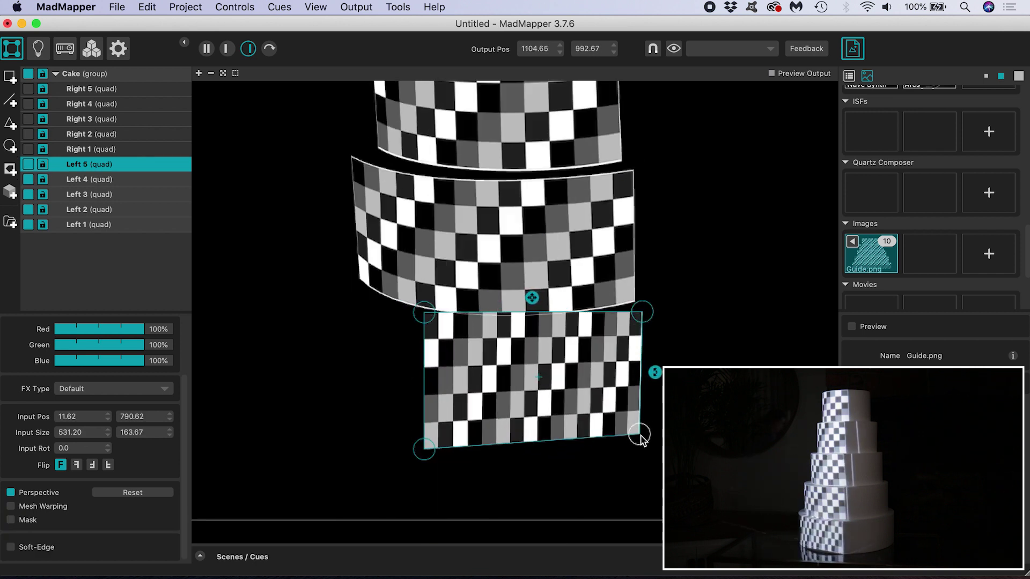
drag(423, 312, 338, 294)
drag(424, 450, 348, 412)
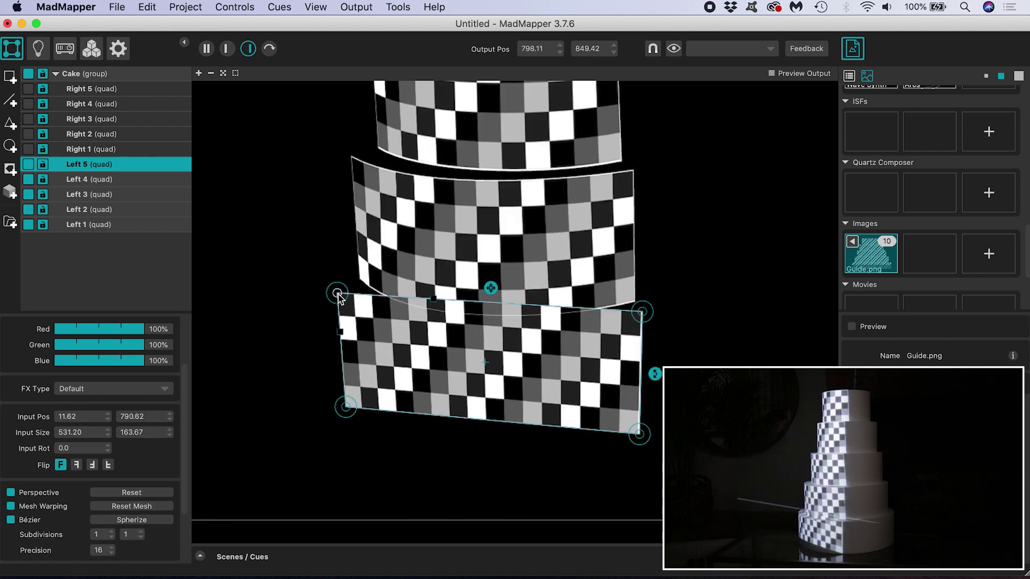
- Curve Left 5's top and bottom edges to wrap the bottom tier
drag(339, 294, 530, 330)
drag(339, 414, 347, 437)
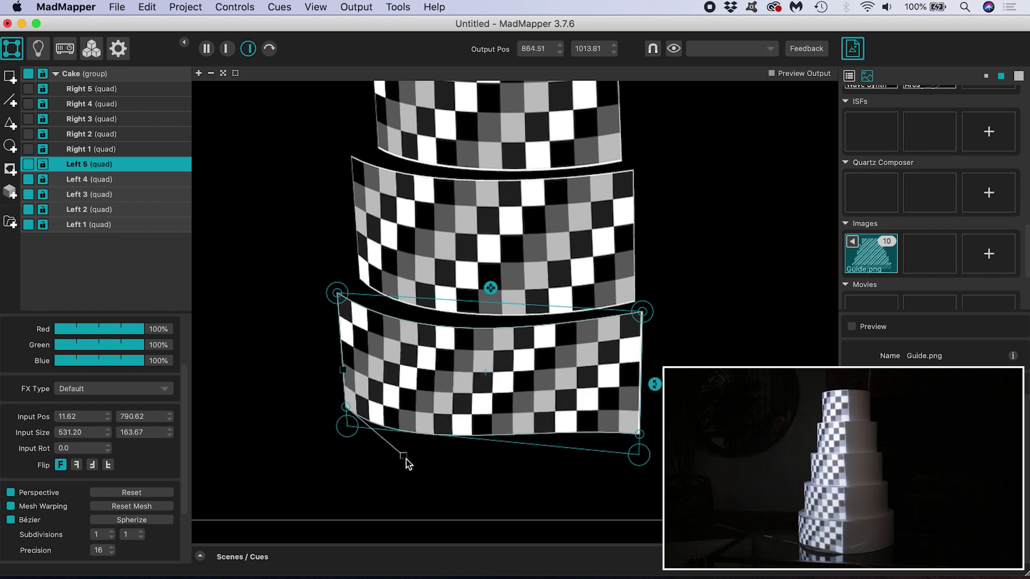
drag(639, 435, 638, 467)
drag(545, 457, 519, 448)
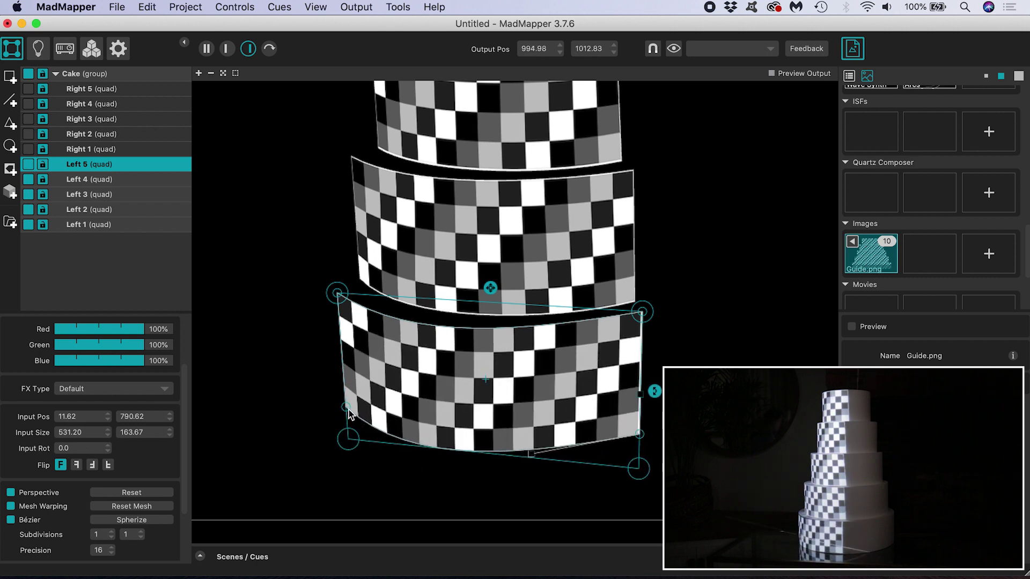
mouse_move(518, 328)
mouse_down()
mouse_move(413, 335)
mouse_move(519, 332)
mouse_up()
click(643, 312)
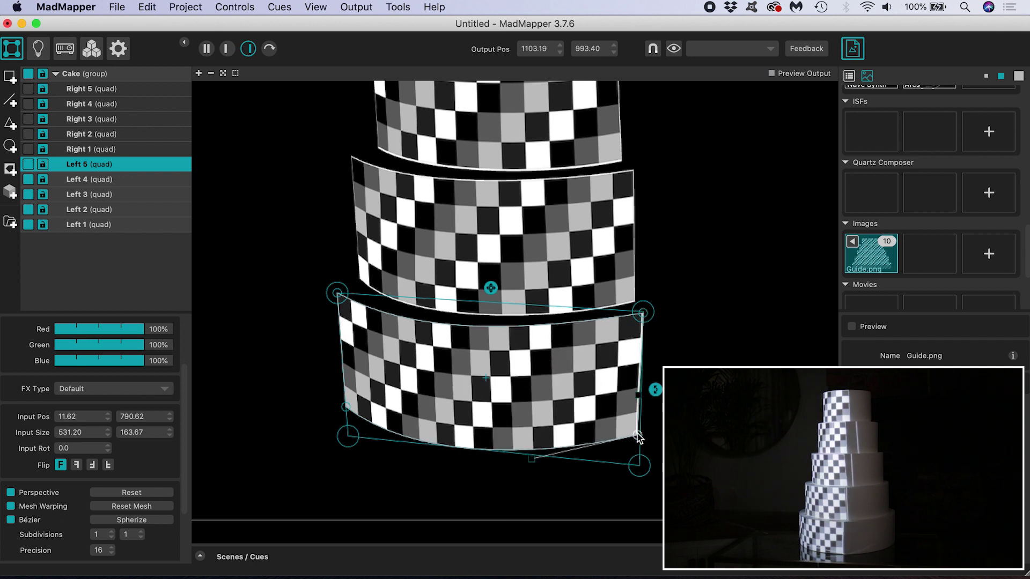
click(628, 185)
click(631, 171)
- Check Left 2 and Left 1, then show the Output view with the Left bands beside the empty Right output
scroll(628, 177, up, 3)
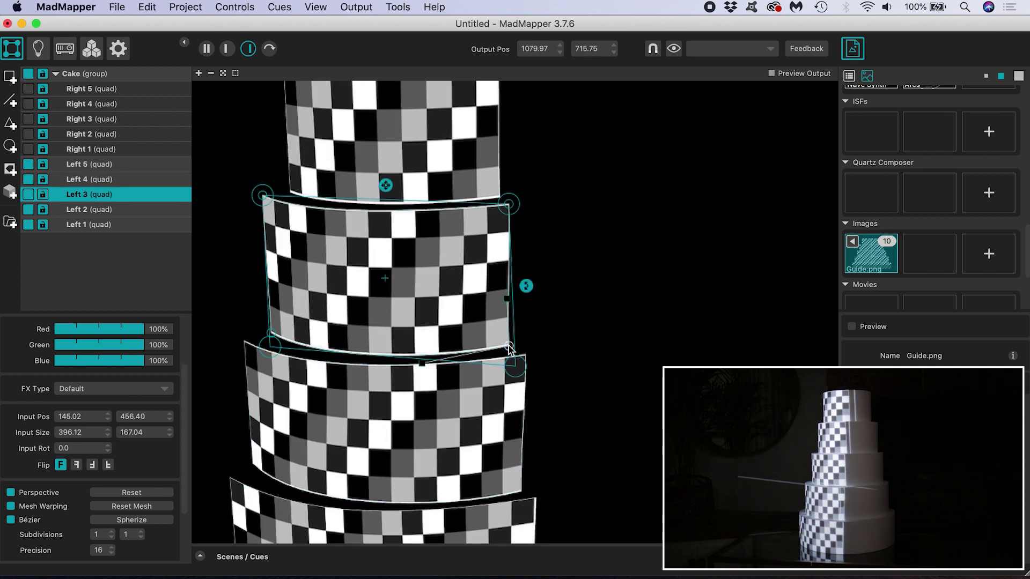
scroll(523, 282, down, 3)
click(501, 343)
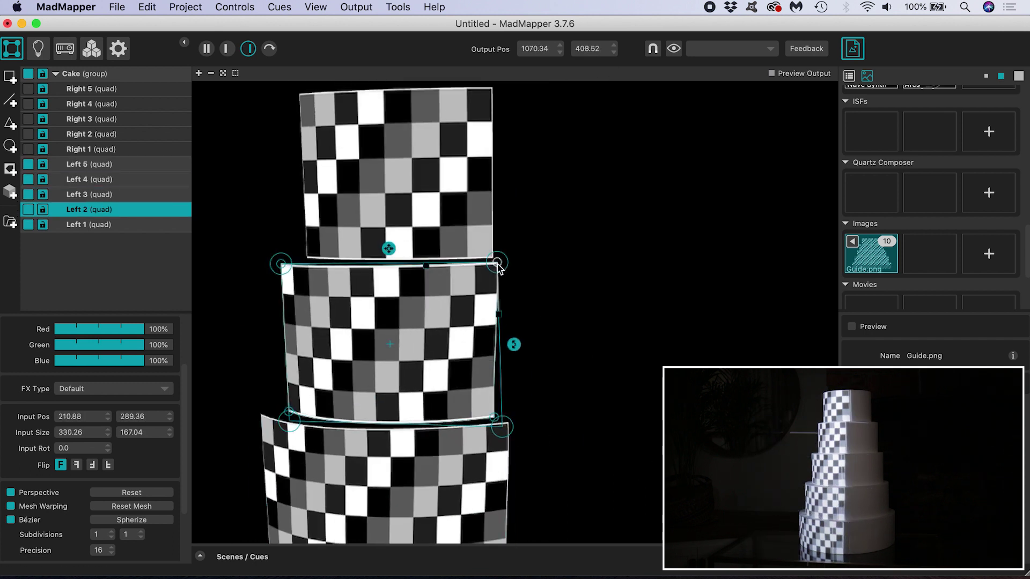
click(489, 259)
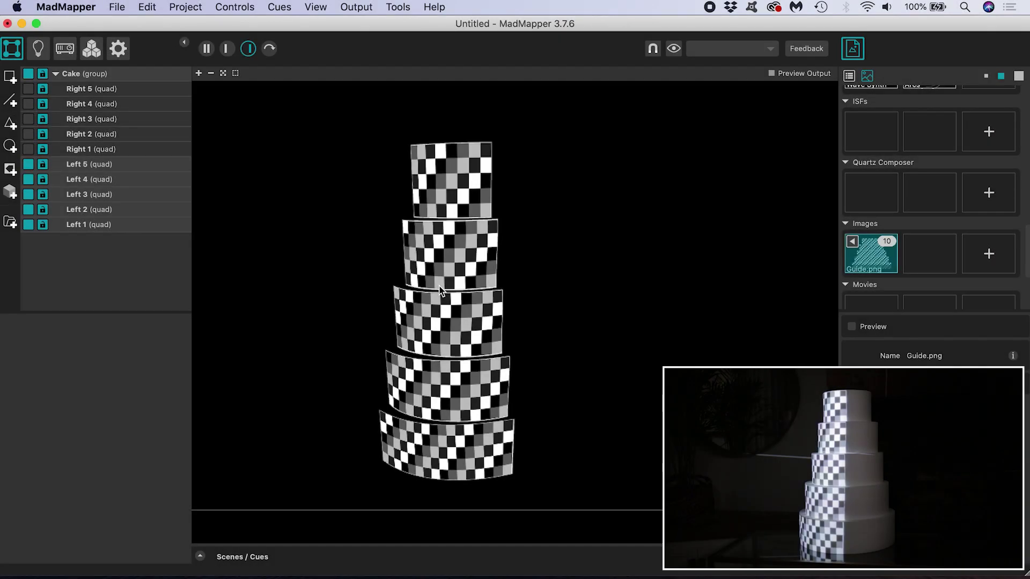
click(65, 49)
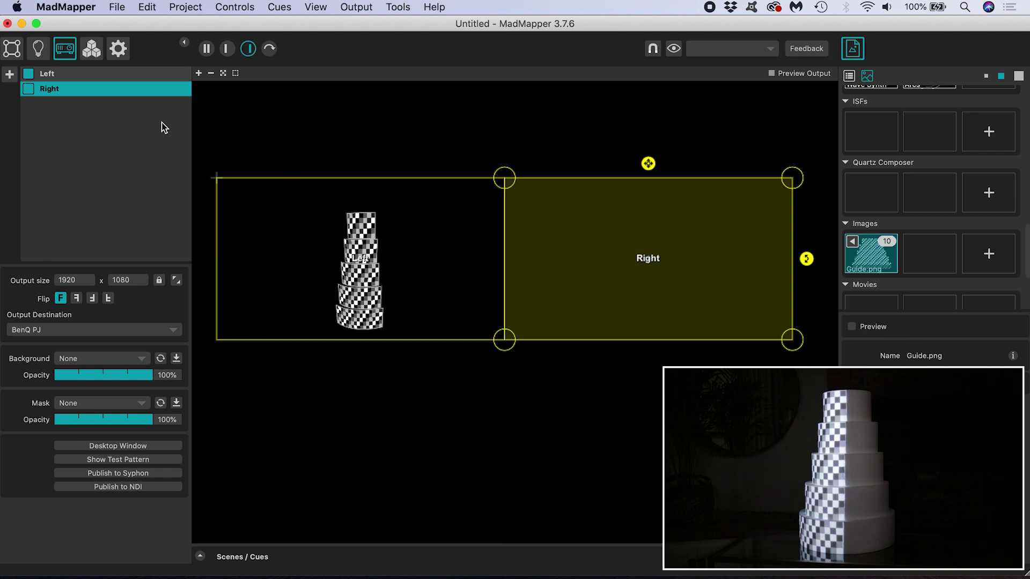
- Make Right 1 visible and move it into the right projector's output area
click(13, 50)
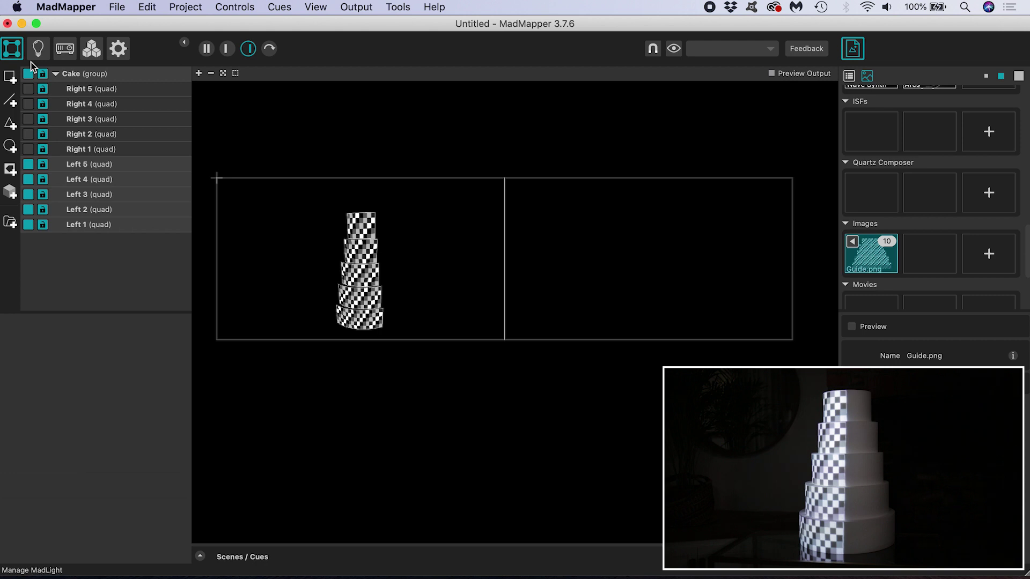
click(29, 150)
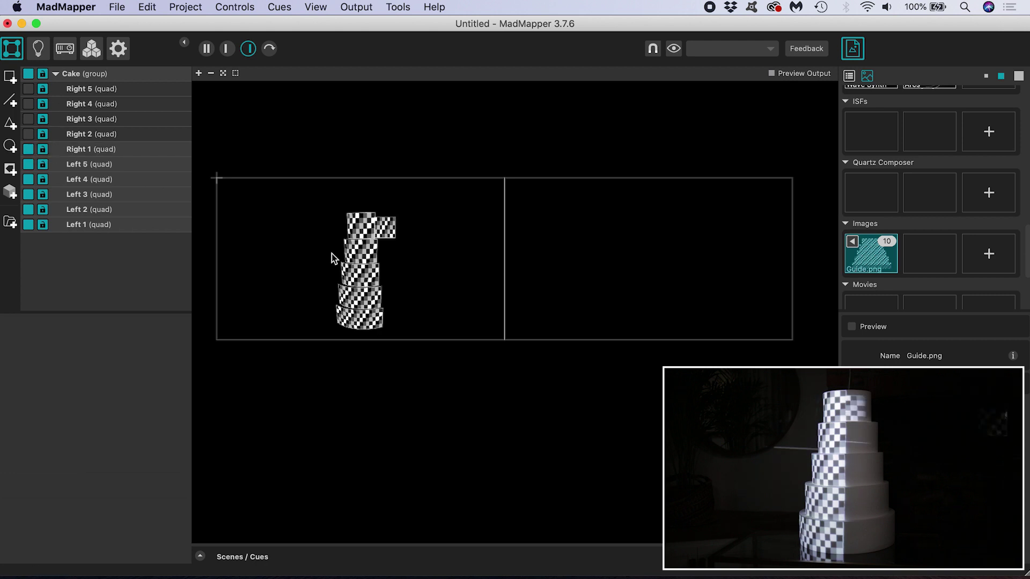
click(386, 234)
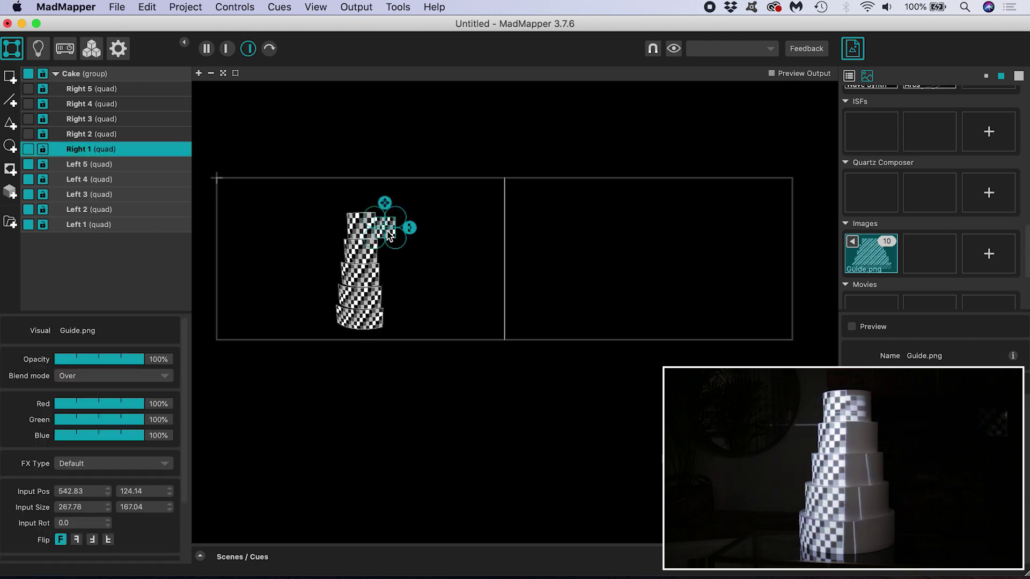
scroll(389, 234, up, 5)
drag(386, 224, 809, 264)
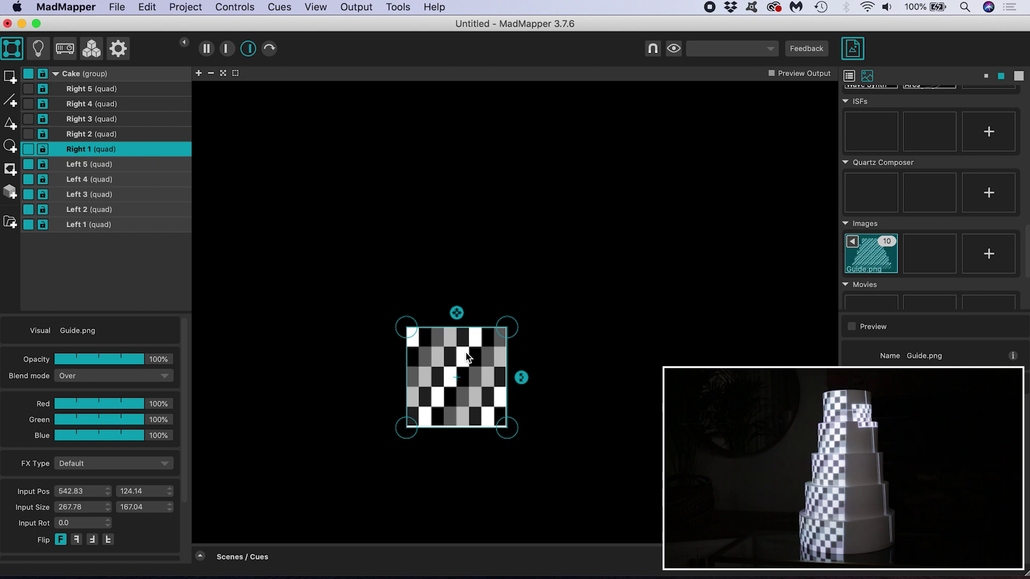
- Drag Right 1's corners square onto the right half of the top tier
drag(466, 352, 394, 263)
drag(408, 388, 388, 404)
drag(509, 284, 537, 267)
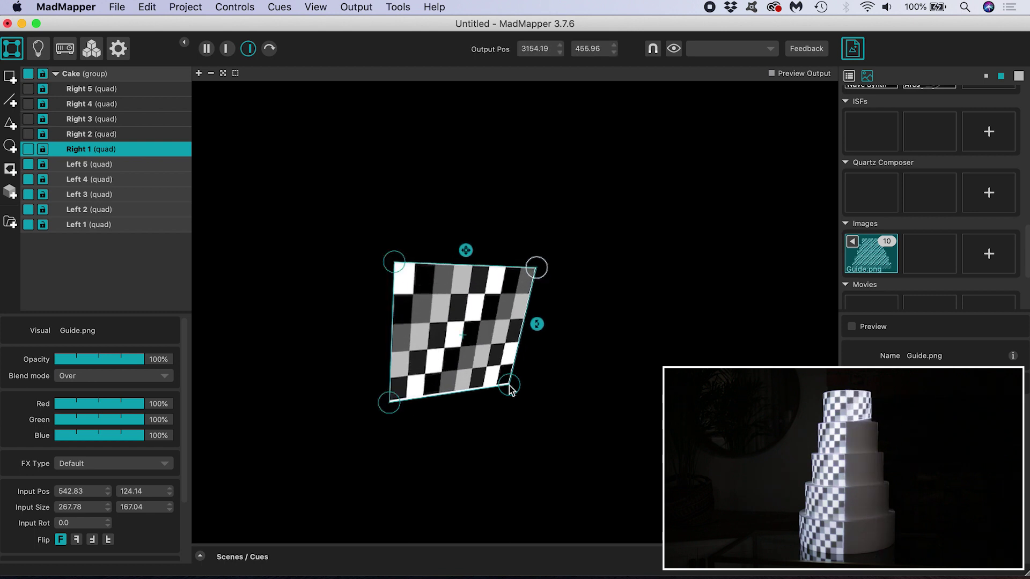
drag(510, 387, 527, 409)
scroll(120, 340, down, 3)
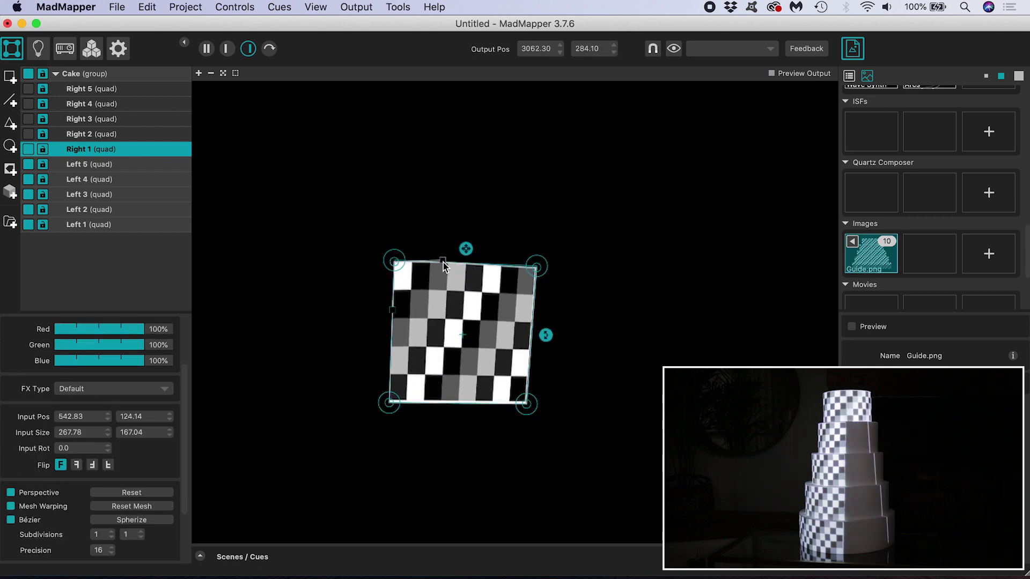
click(91, 133)
- Drag Right 2's four corners onto the second tier, widening its right side
drag(382, 406, 375, 405)
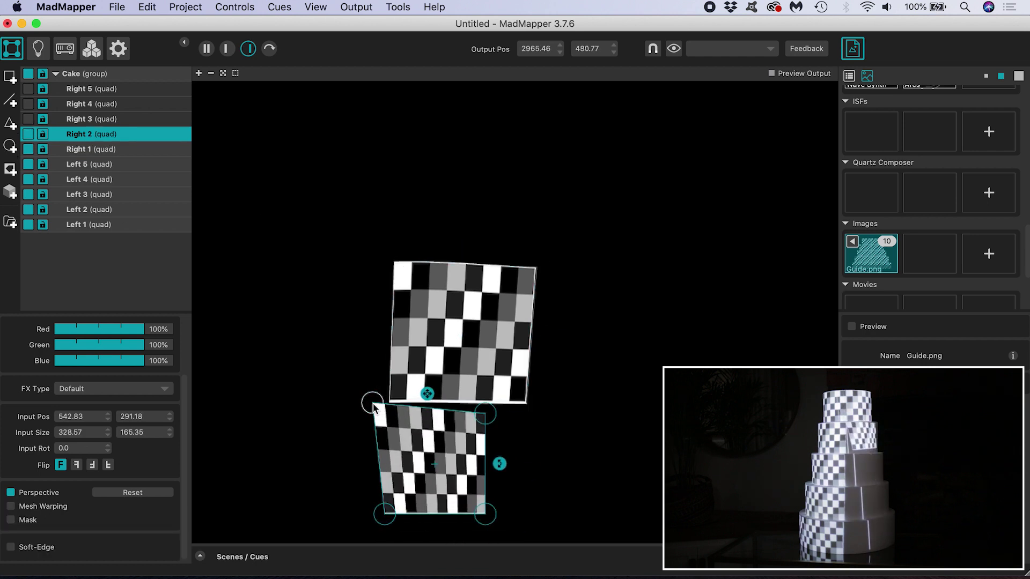
drag(382, 534, 367, 526)
drag(484, 414, 539, 412)
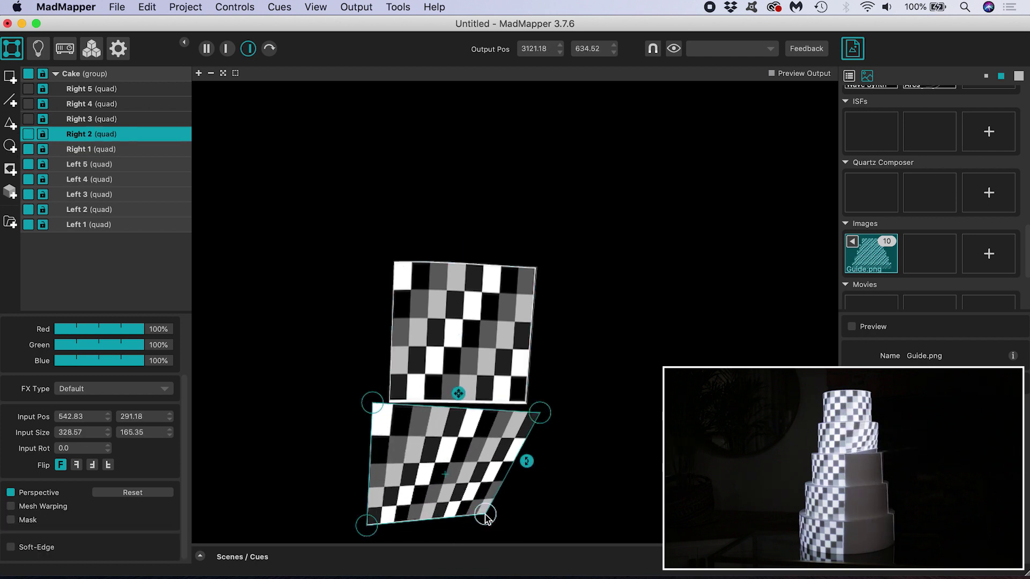
drag(485, 514, 532, 521)
- Enable mesh warping on Right 2 and bend its bottom edge along the tier's curve
click(10, 506)
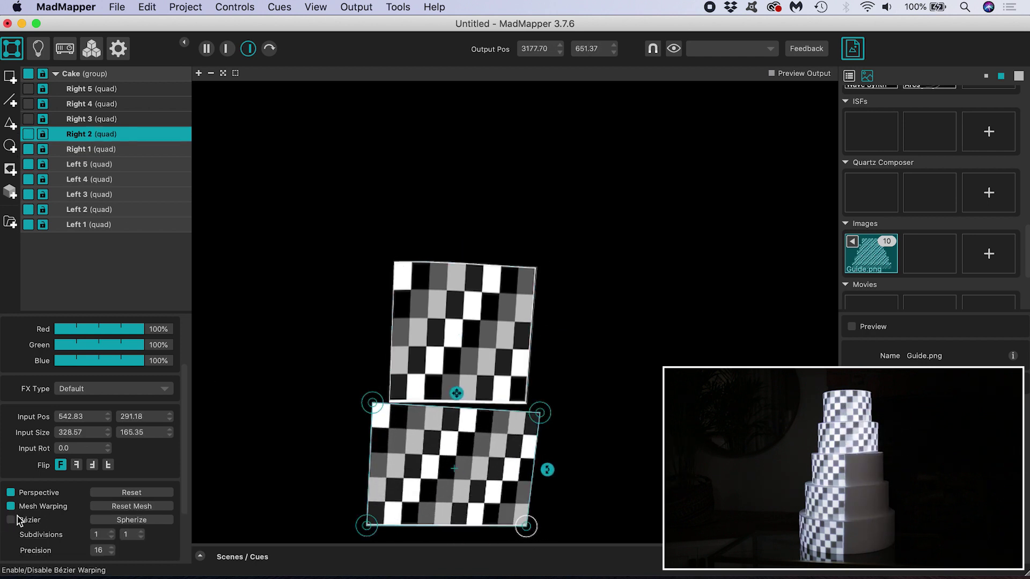
scroll(450, 286, down, 5)
drag(392, 405, 503, 420)
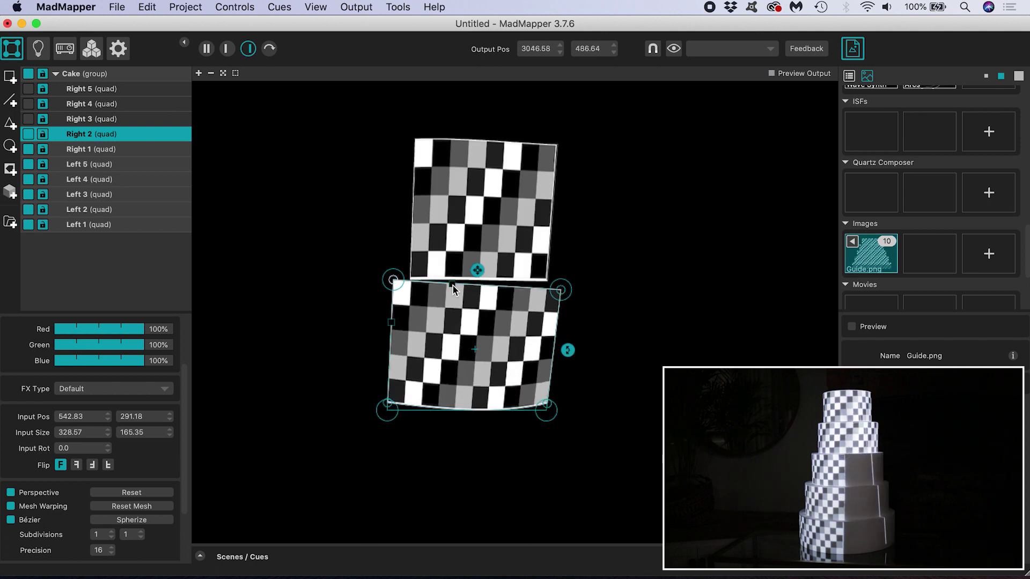
click(390, 407)
drag(390, 408, 437, 412)
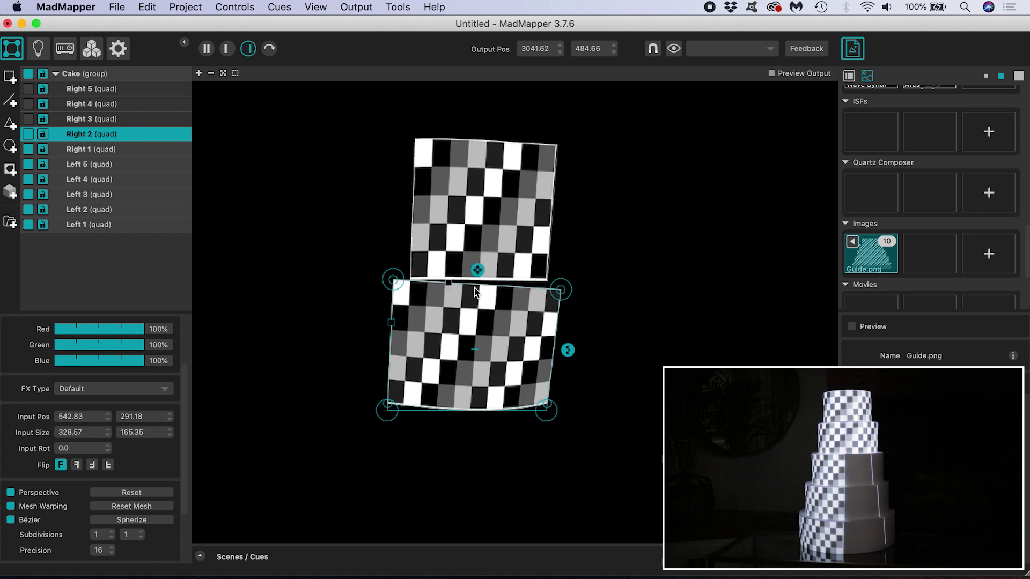
- Select Right 3 and drag its corners onto the third tier, widening it to match
click(445, 382)
scroll(445, 381, down, 5)
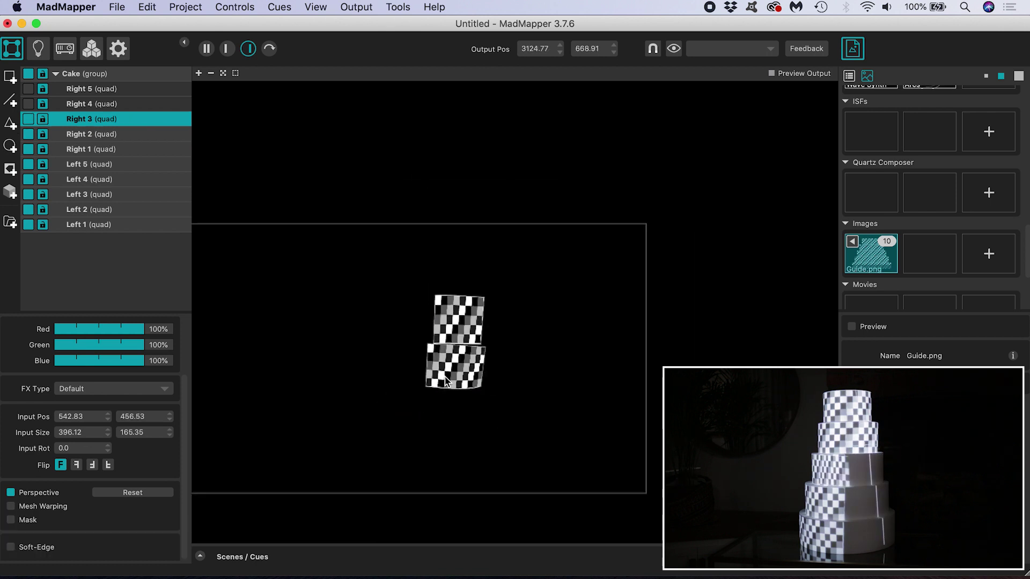
scroll(445, 382, up, 3)
shift+click(677, 335)
scroll(600, 349, up, 5)
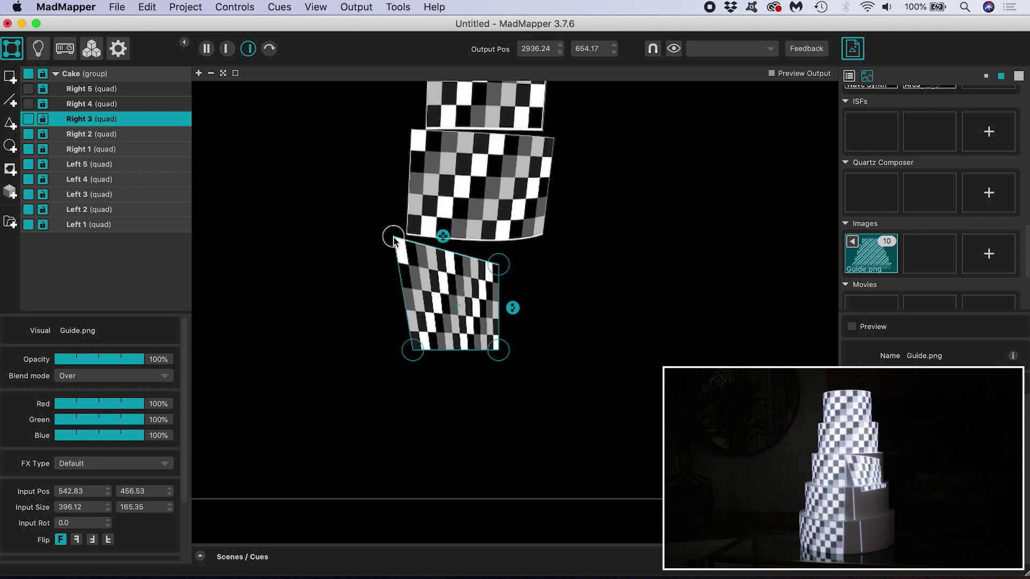
drag(391, 232, 396, 239)
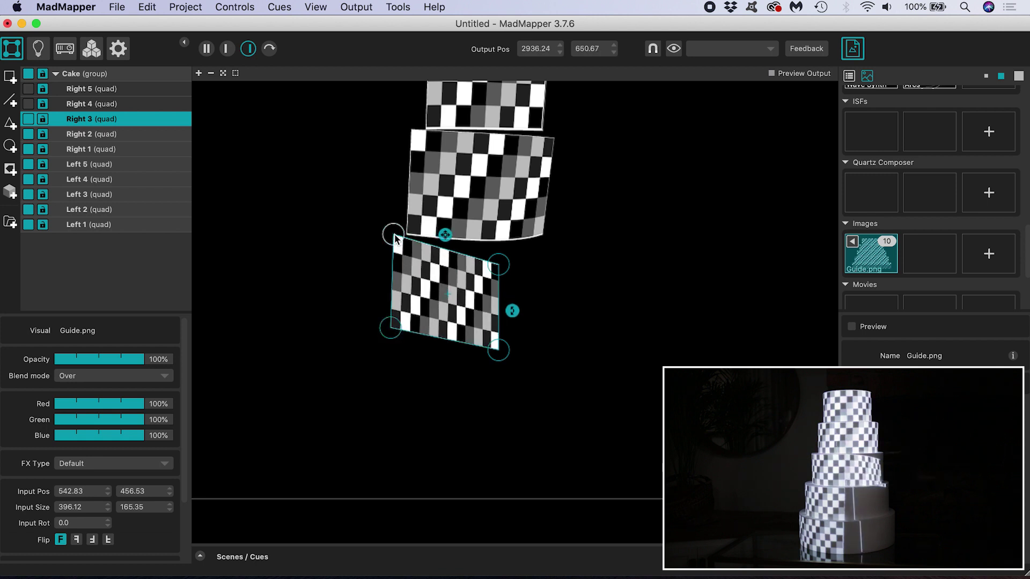
drag(498, 265, 553, 238)
drag(498, 350, 538, 325)
scroll(80, 455, down, 3)
- Turn on curved warping for Right 3 and bow its top and bottom edges
click(10, 520)
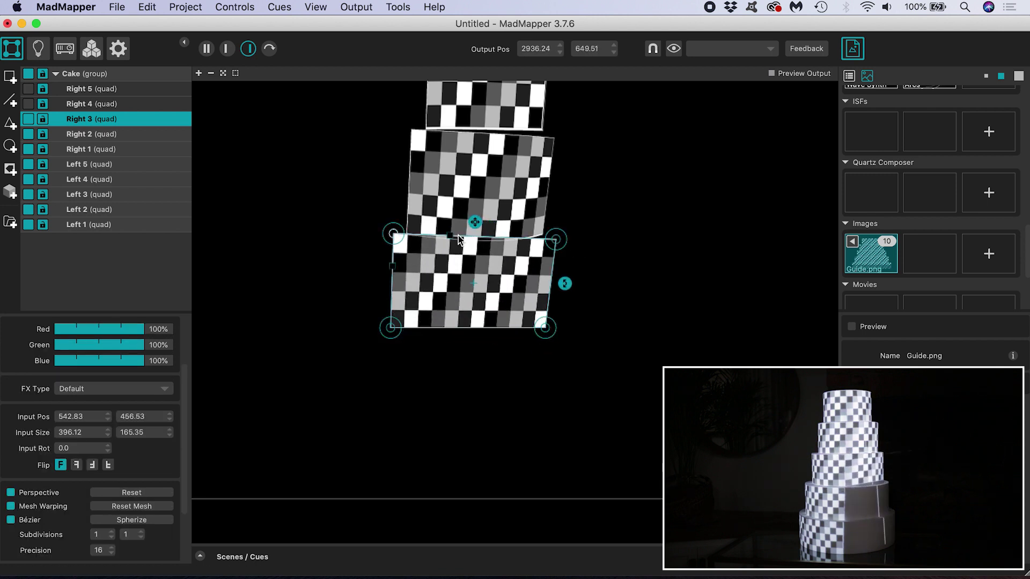
drag(460, 239, 453, 236)
click(556, 240)
drag(445, 328, 440, 343)
drag(507, 333, 510, 345)
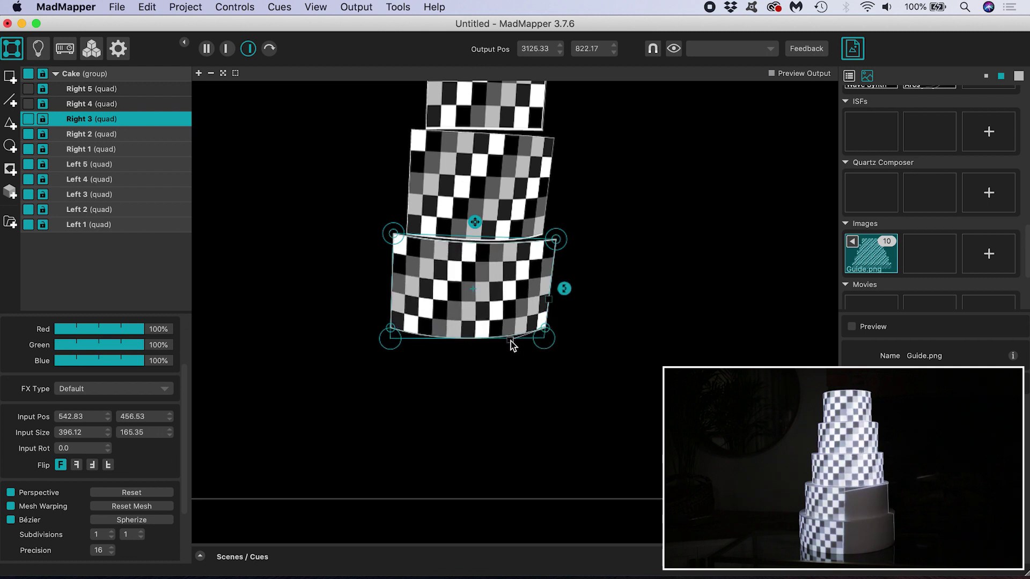
- Show Right 4, fit its corners to the fourth tier, and curve its edges with mesh warping
click(29, 105)
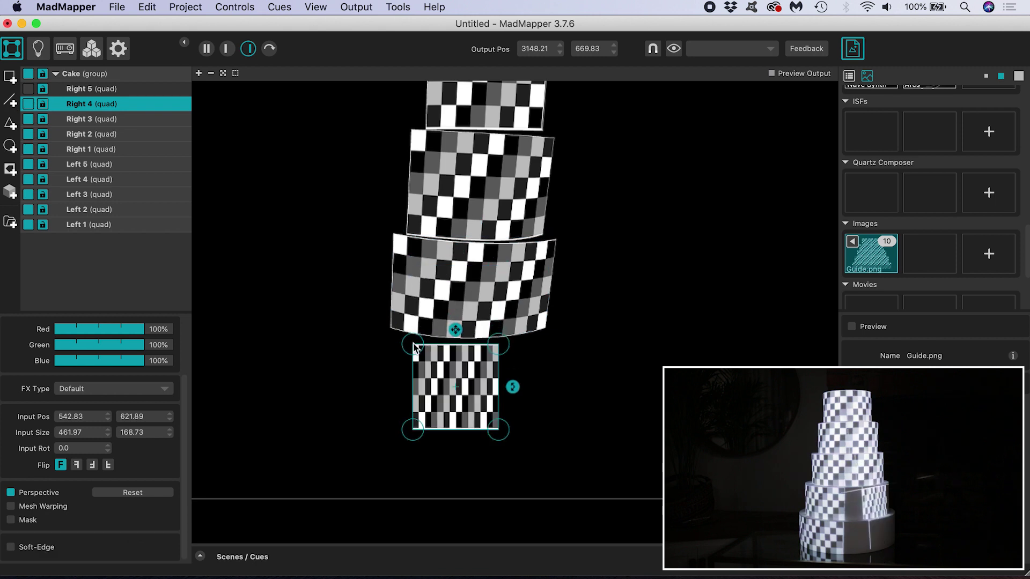
drag(410, 340, 375, 324)
drag(409, 432, 375, 416)
drag(505, 327, 558, 335)
drag(498, 429, 546, 408)
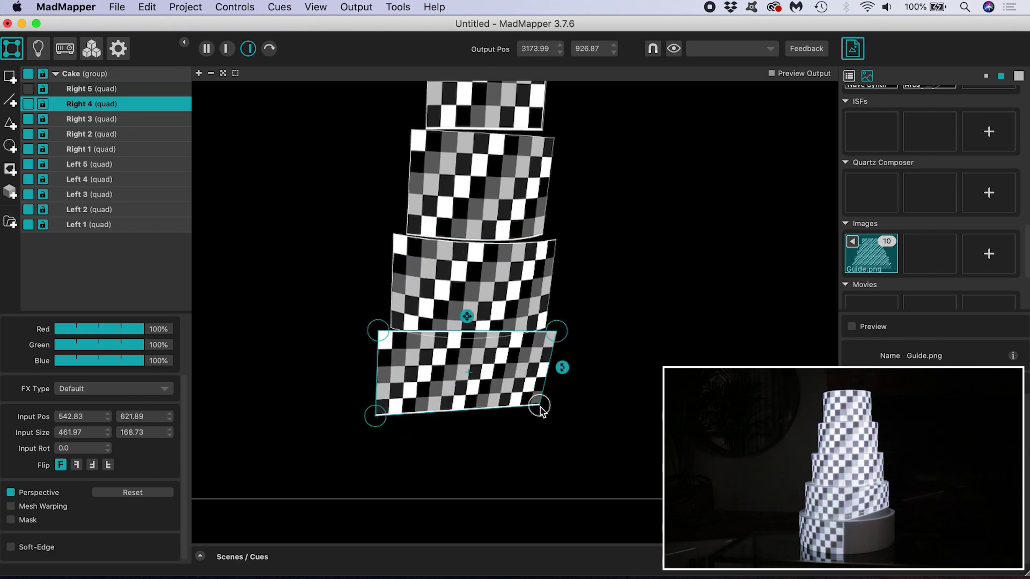
click(11, 506)
drag(436, 334, 427, 352)
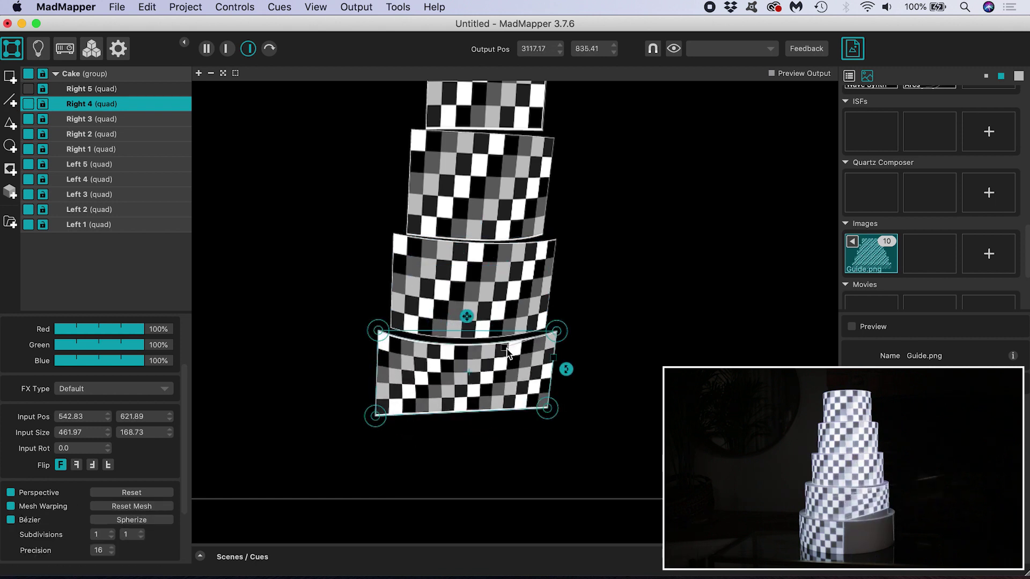
drag(506, 352, 500, 352)
drag(436, 416, 519, 427)
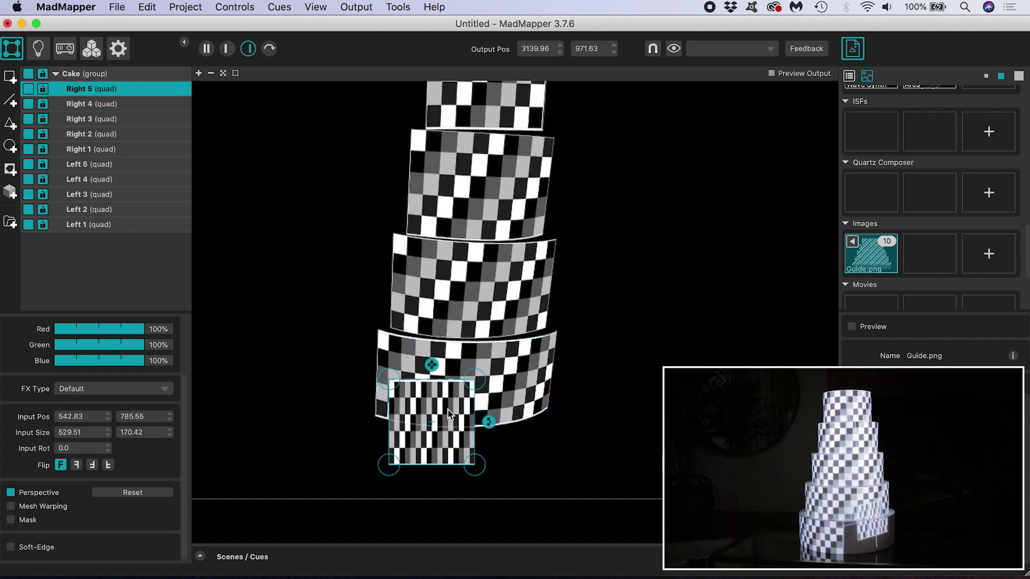
- Fit Right 5 onto the bottom tier, curve its edges, and touch up Right 4's top curve
drag(380, 370, 362, 424)
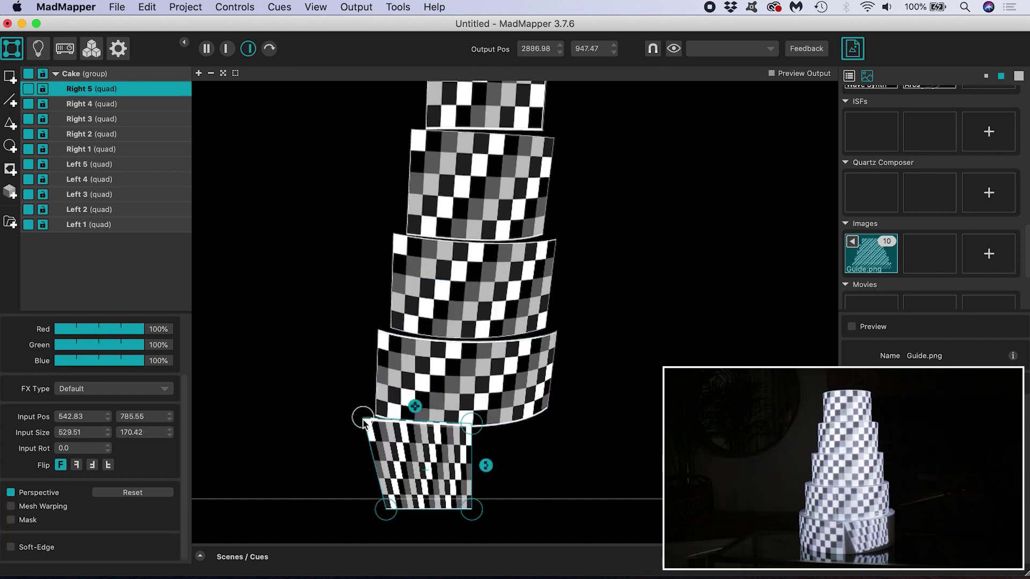
drag(385, 509, 359, 491)
drag(471, 420, 562, 411)
drag(471, 508, 548, 476)
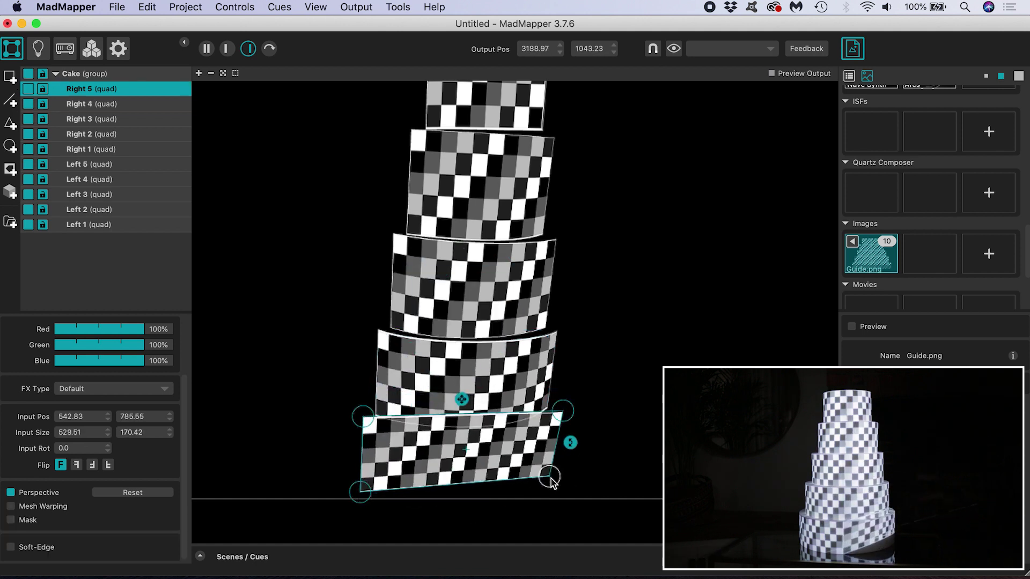
scroll(398, 489, up, 5)
drag(397, 490, 385, 488)
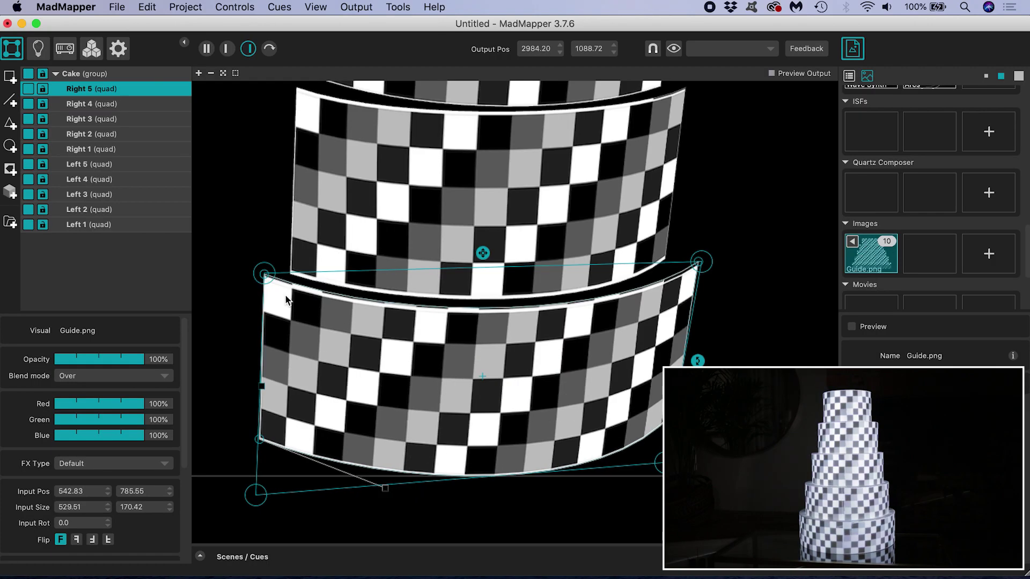
drag(287, 300, 391, 319)
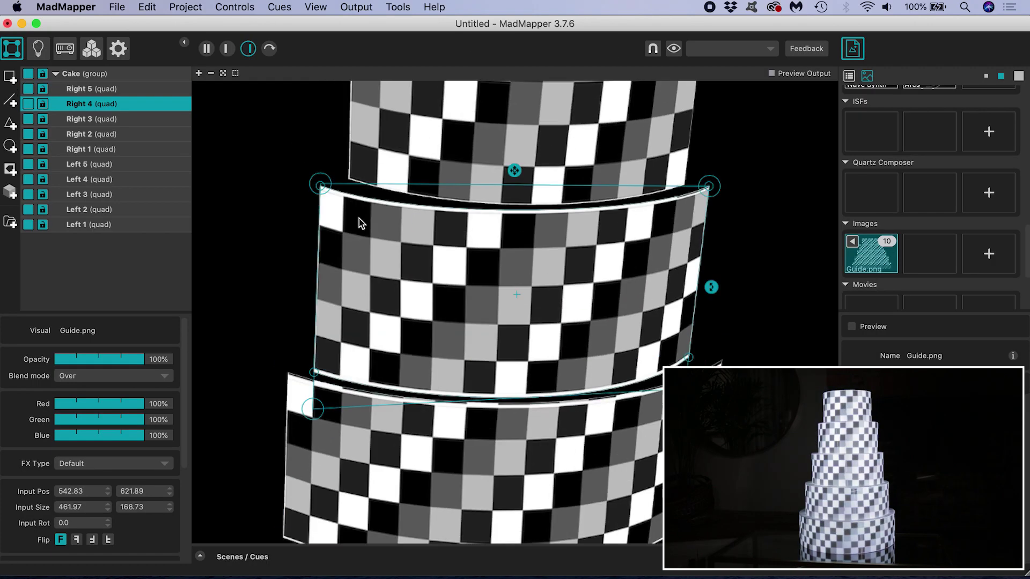
drag(356, 221, 417, 224)
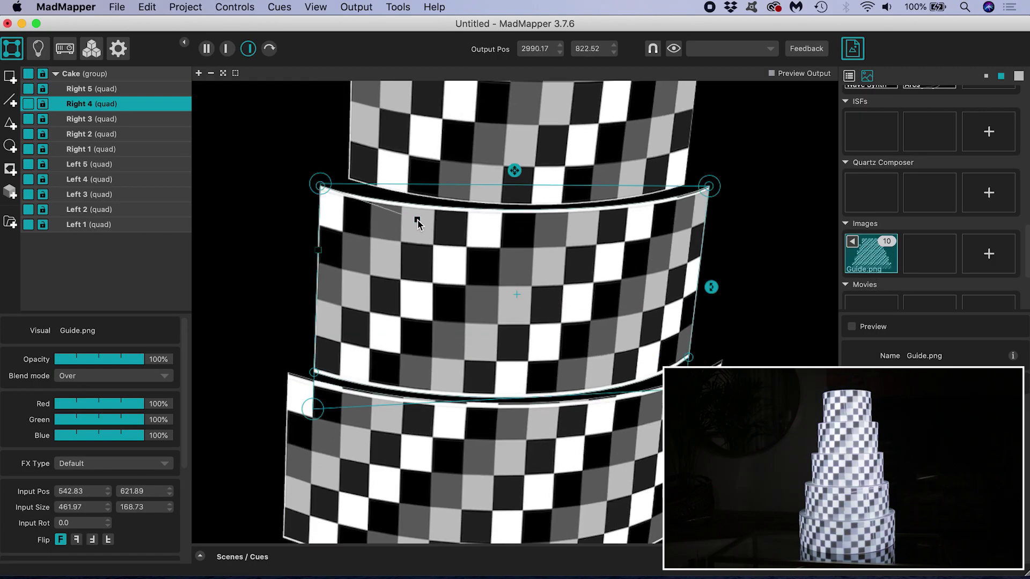
scroll(418, 224, left, 10)
scroll(417, 224, up, 3)
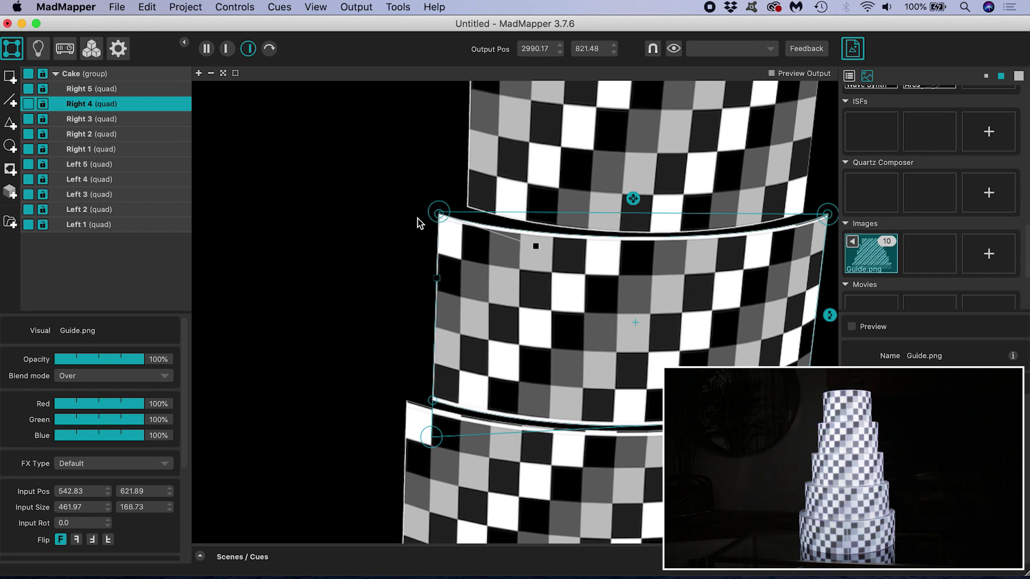
scroll(623, 269, down, 10)
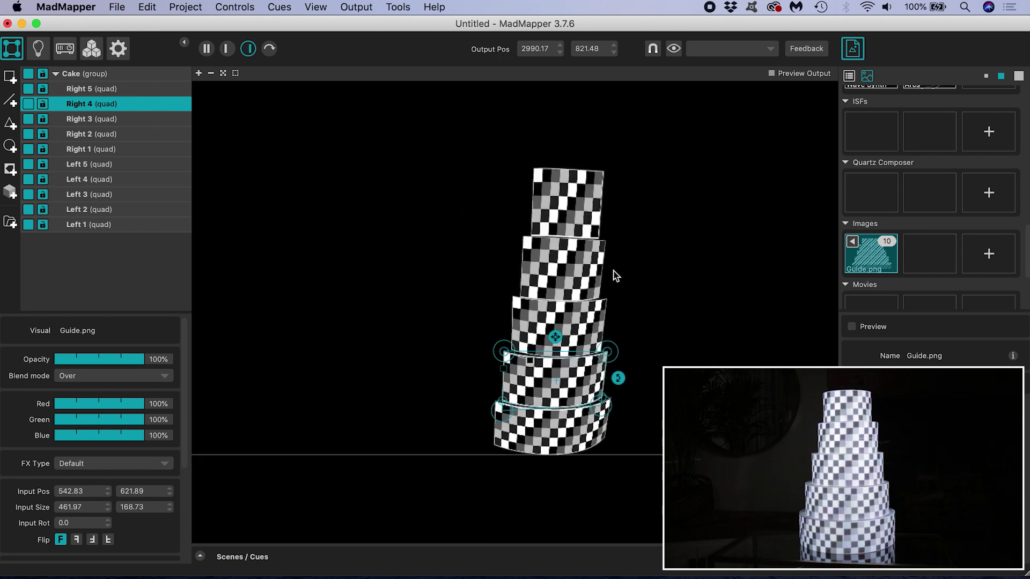
- Select the Cake group and apply the Solid Color generator, lighting every tier red
scroll(615, 275, down, 5)
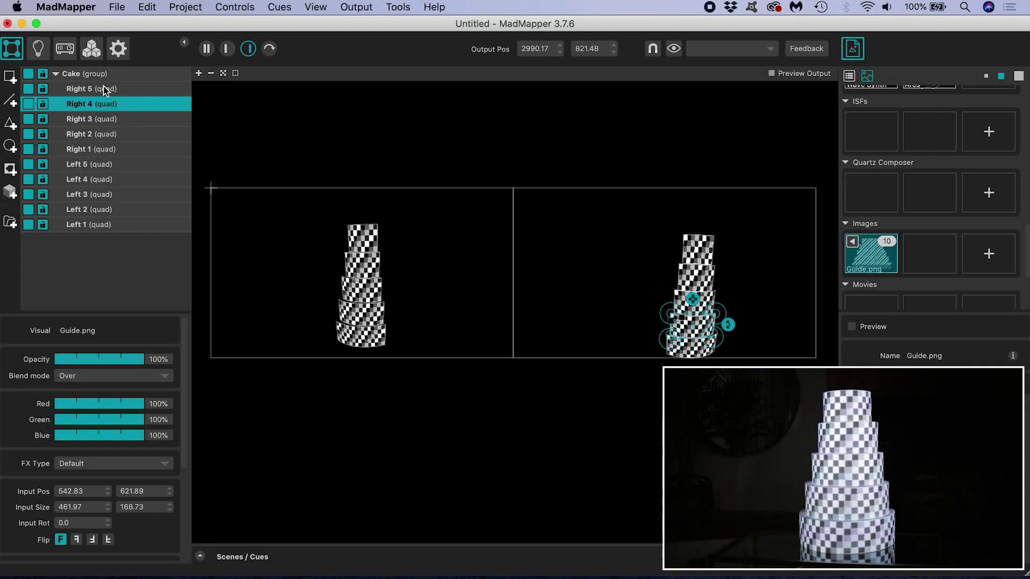
click(75, 74)
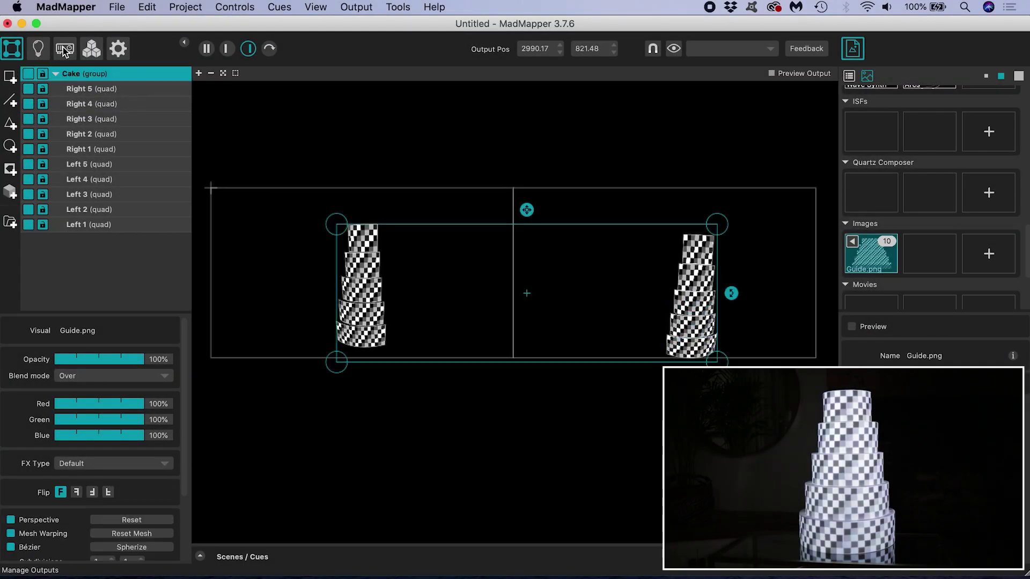
scroll(929, 184, up, 10)
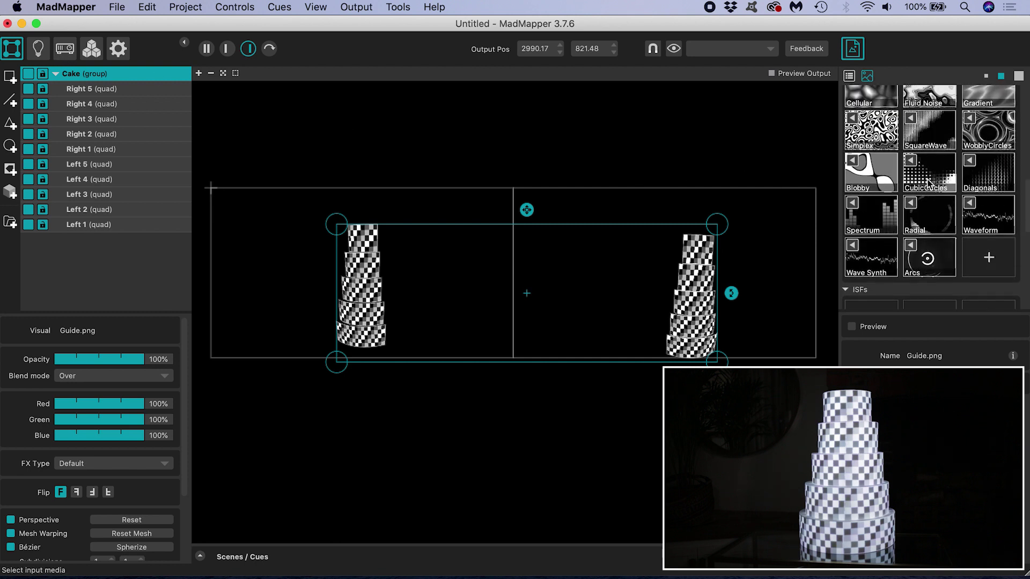
scroll(928, 184, up, 4)
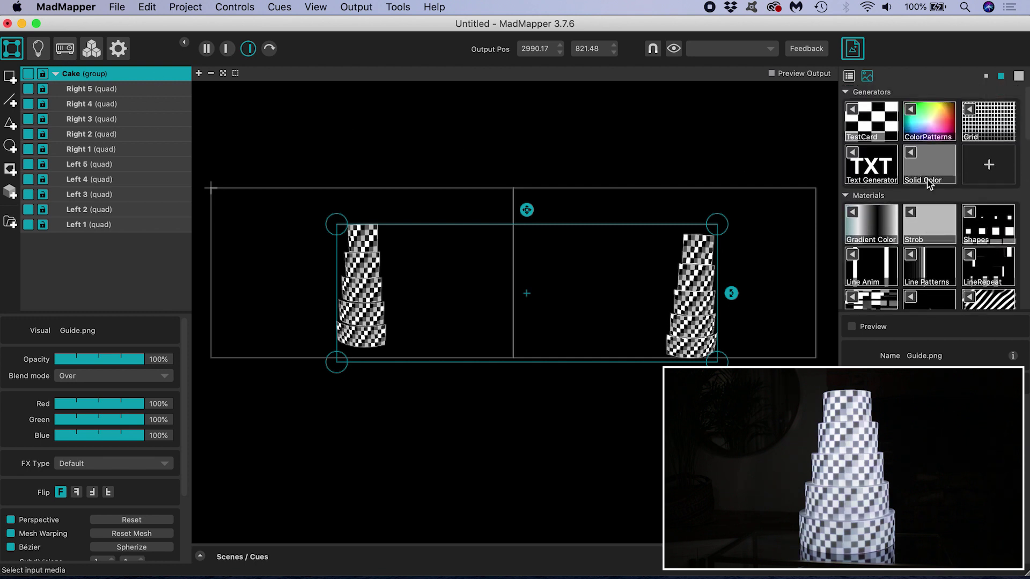
click(930, 163)
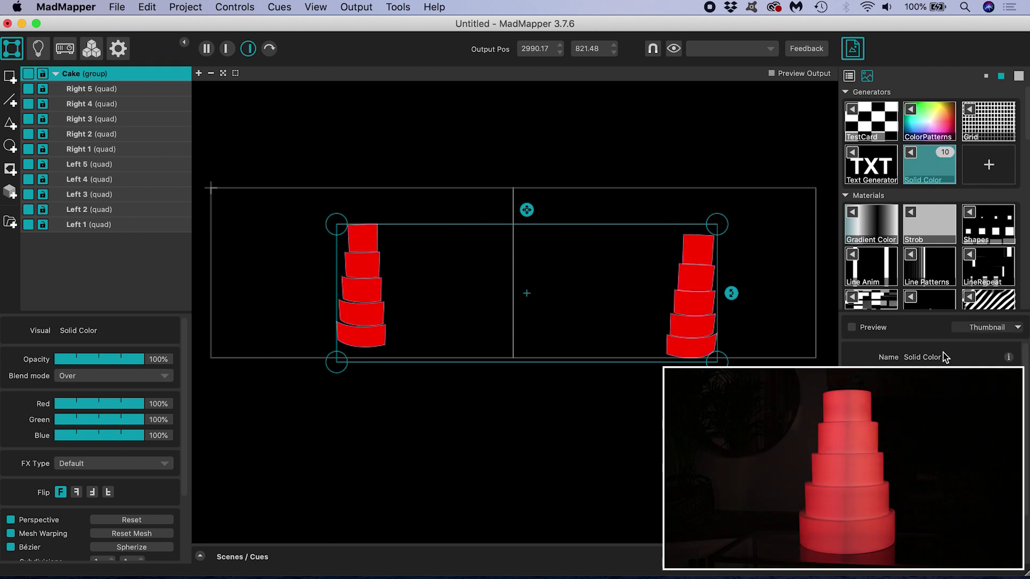
- Open the Select Color picker for the solid colour
scroll(944, 357, down, 1)
scroll(943, 357, down, 1)
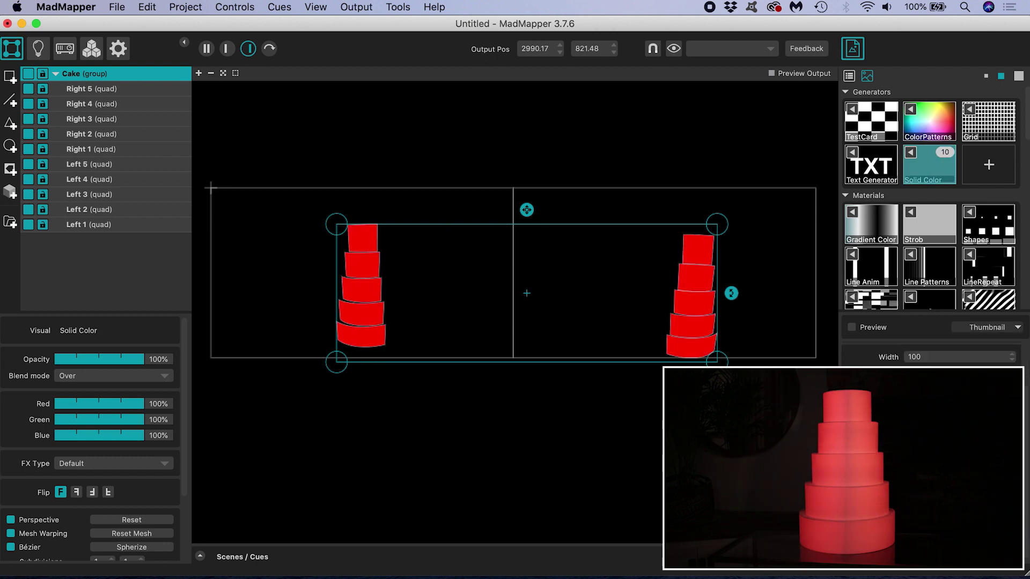
click(944, 375)
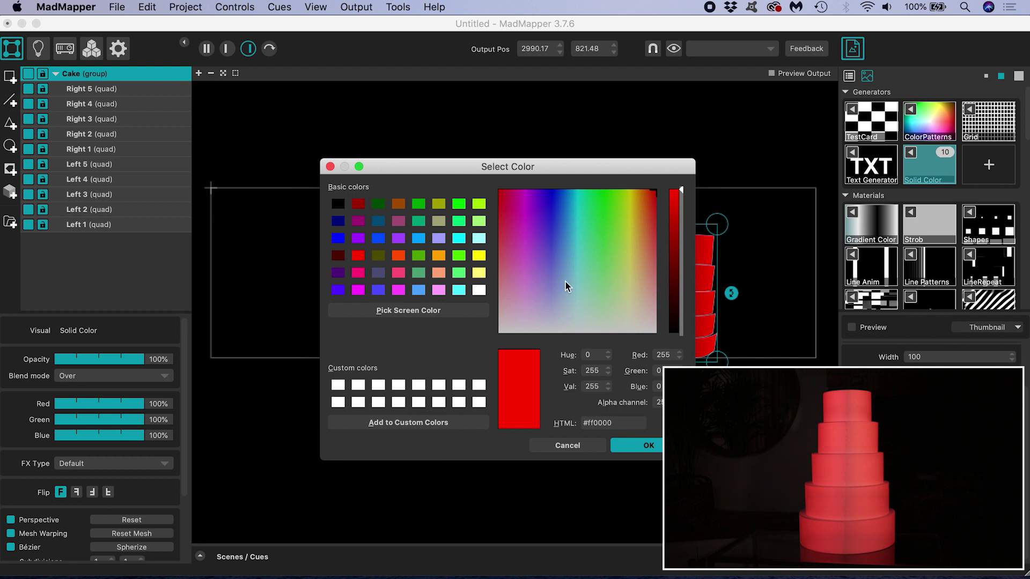
- Make the Solid Color white, with Red, Green and Blue at 100%
click(480, 293)
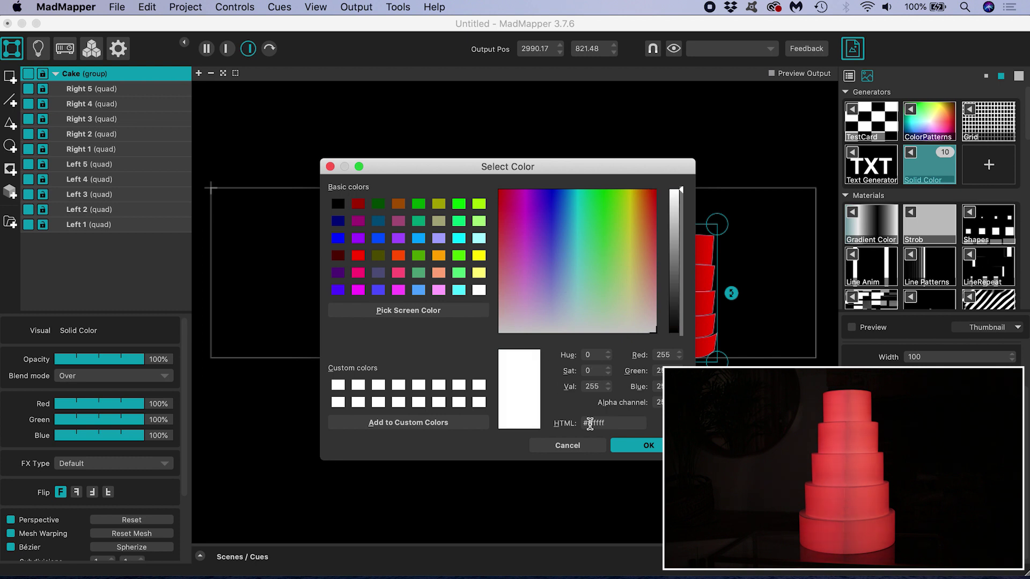
click(646, 449)
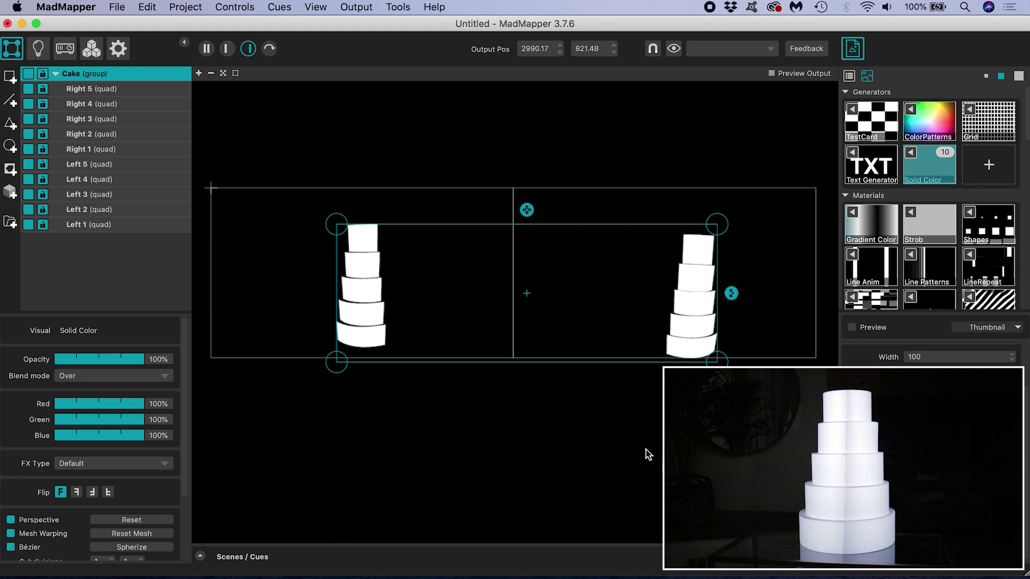
scroll(925, 214, down, 15)
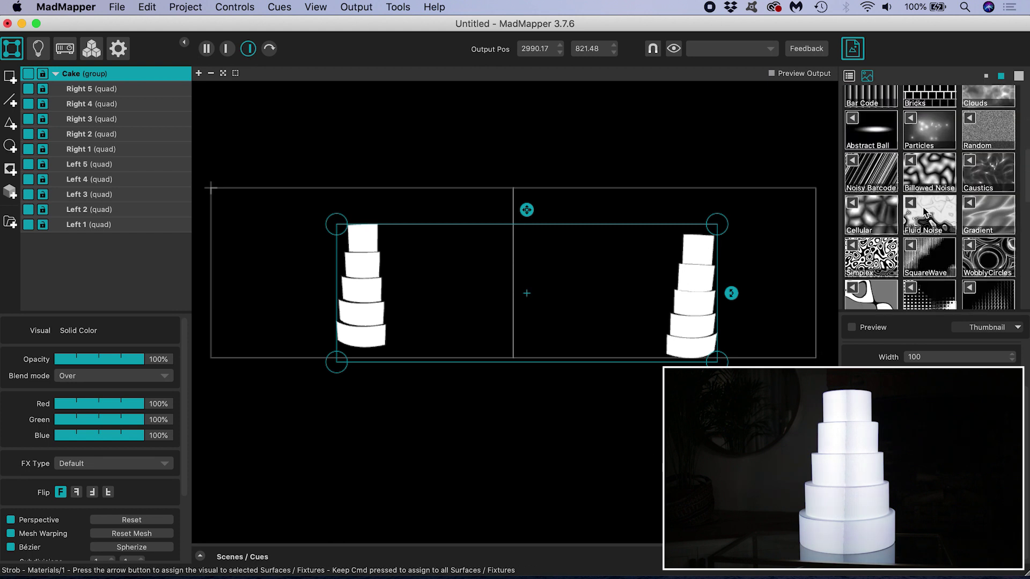
- Put Guide.png back on the Cake group and switch on its Soft-Edge blending
scroll(925, 211, down, 3)
click(884, 234)
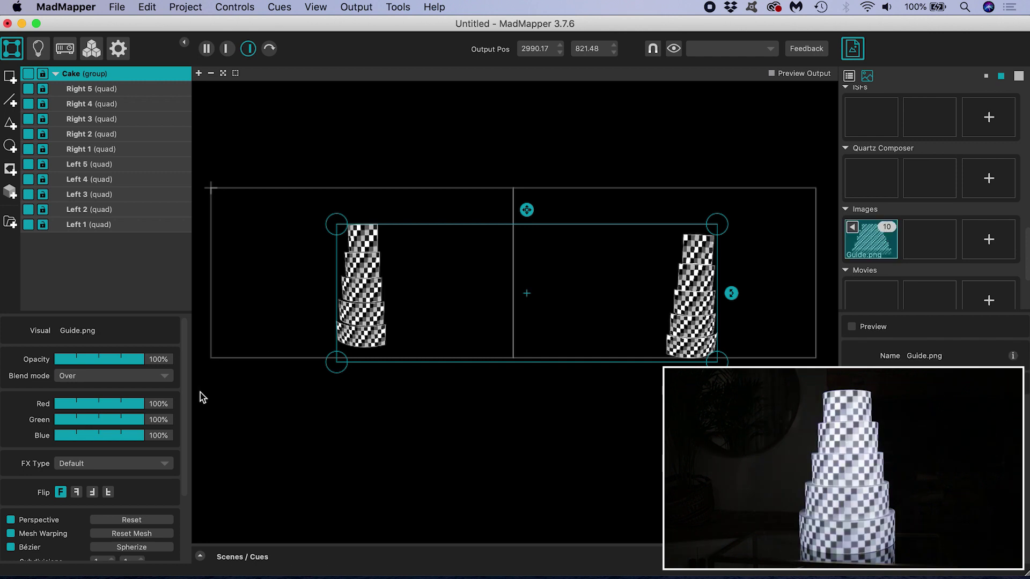
scroll(153, 475, down, 5)
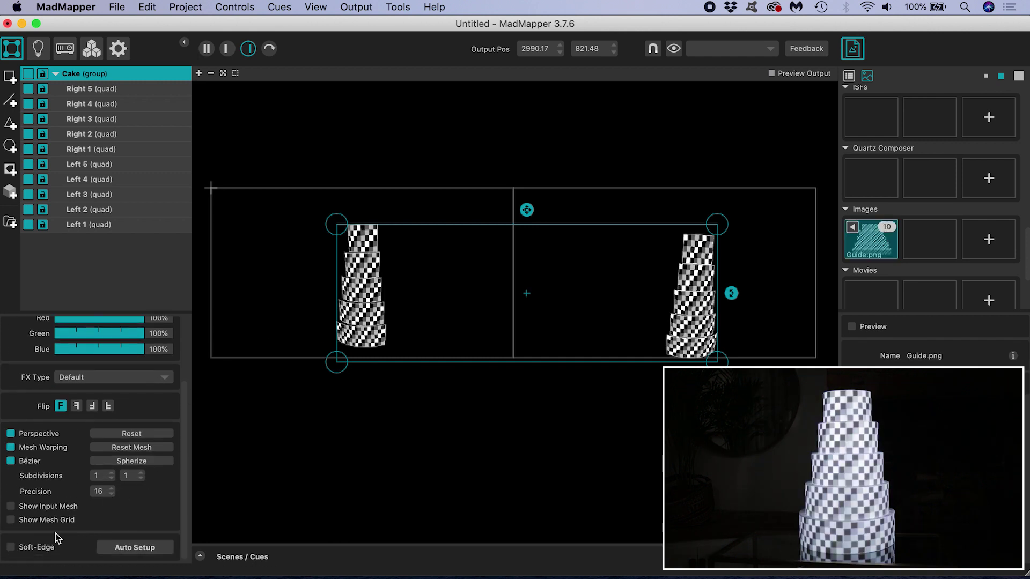
click(10, 547)
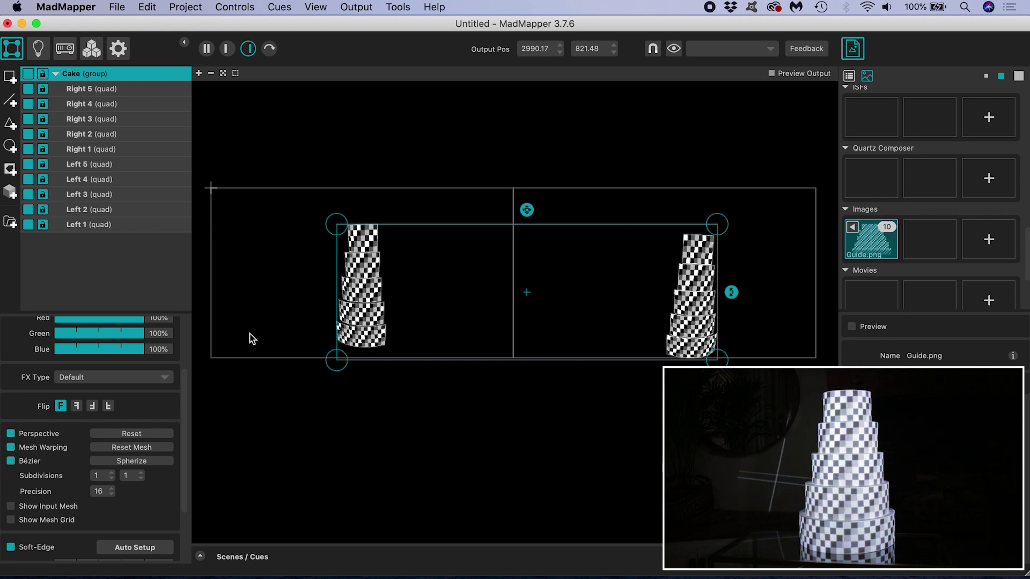
- In Input view, widen Left 1's input area rightward past the guide image's centre
click(228, 49)
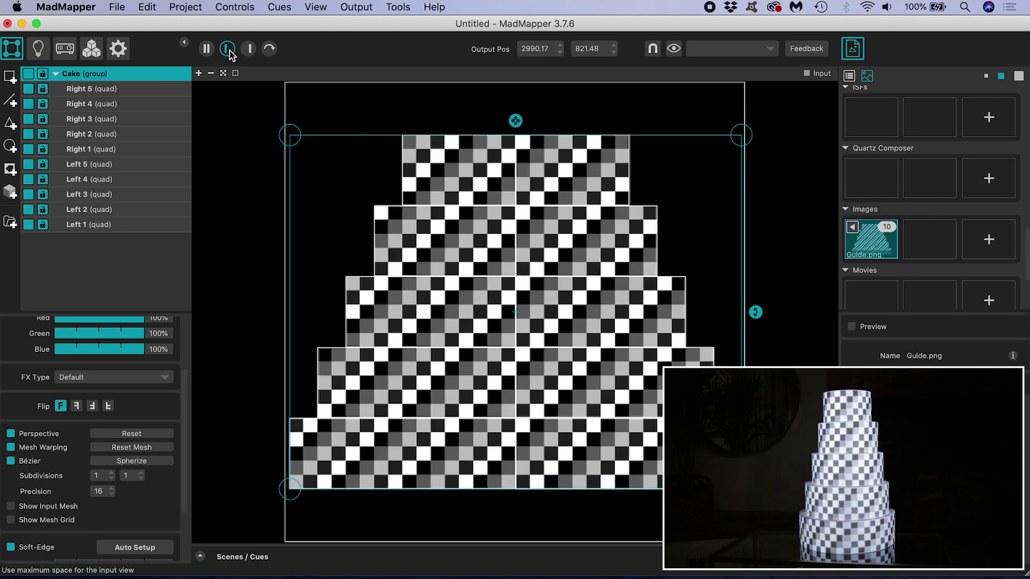
click(409, 115)
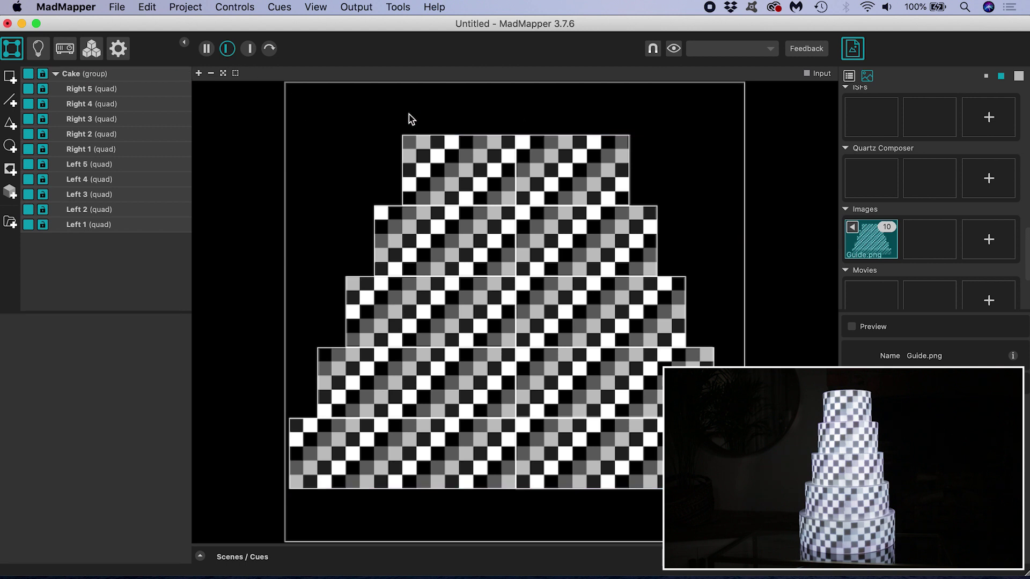
scroll(469, 169, up, 5)
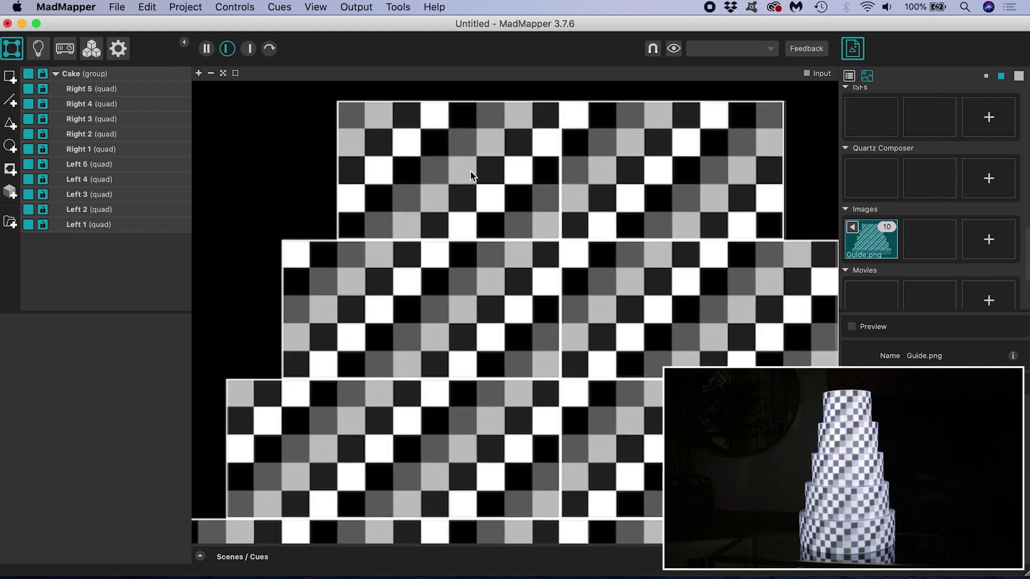
scroll(469, 170, left, 2)
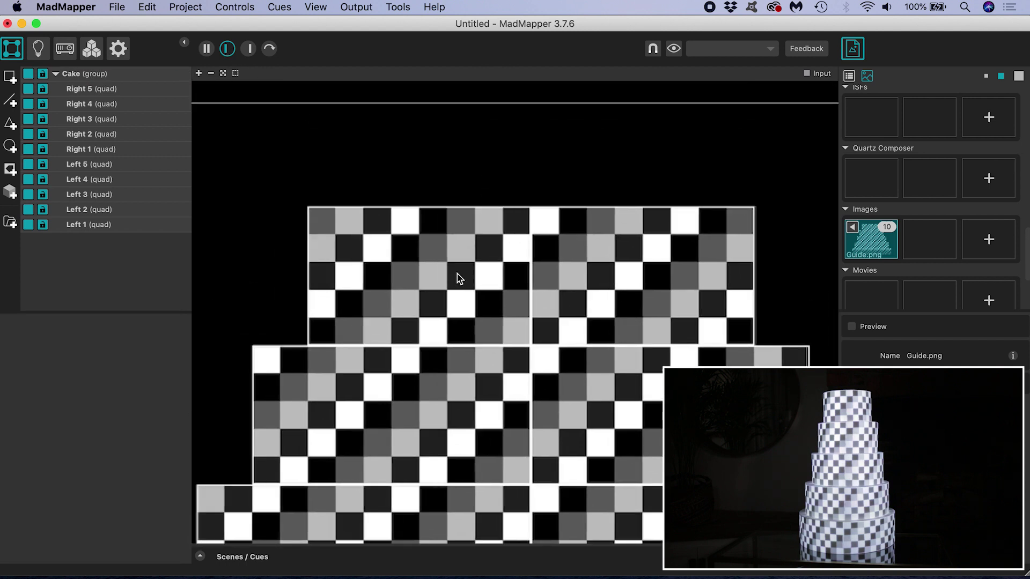
click(76, 224)
click(414, 255)
click(85, 225)
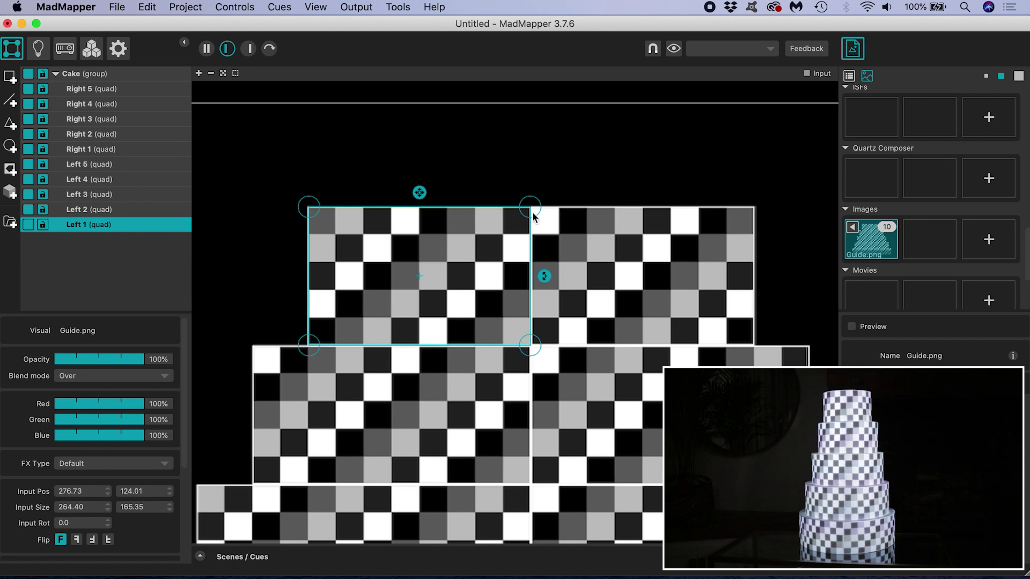
drag(531, 214, 562, 217)
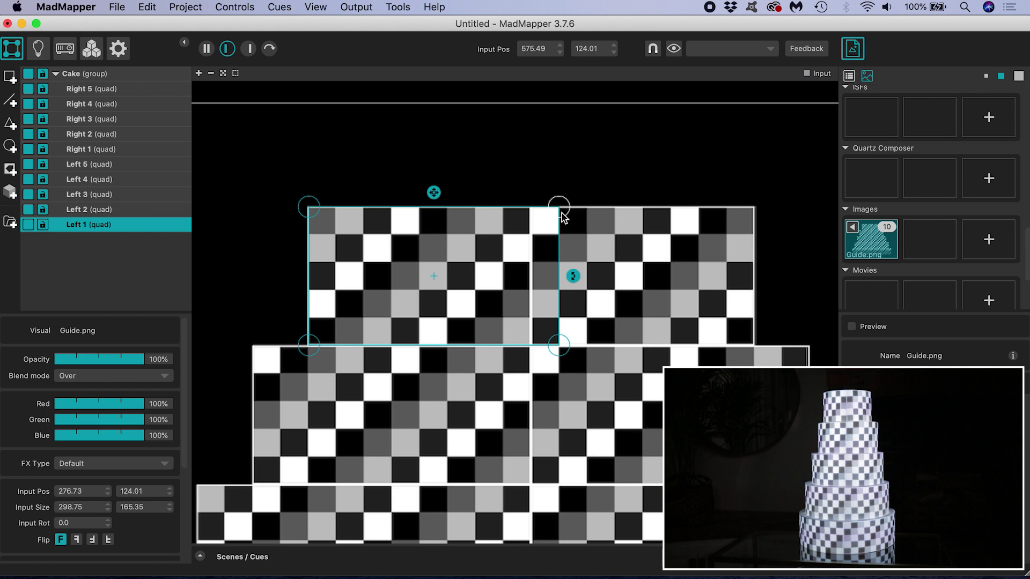
- Extend Right 1's input area leftward to overlap Left 1, starting at 508.48, 124.99
click(87, 151)
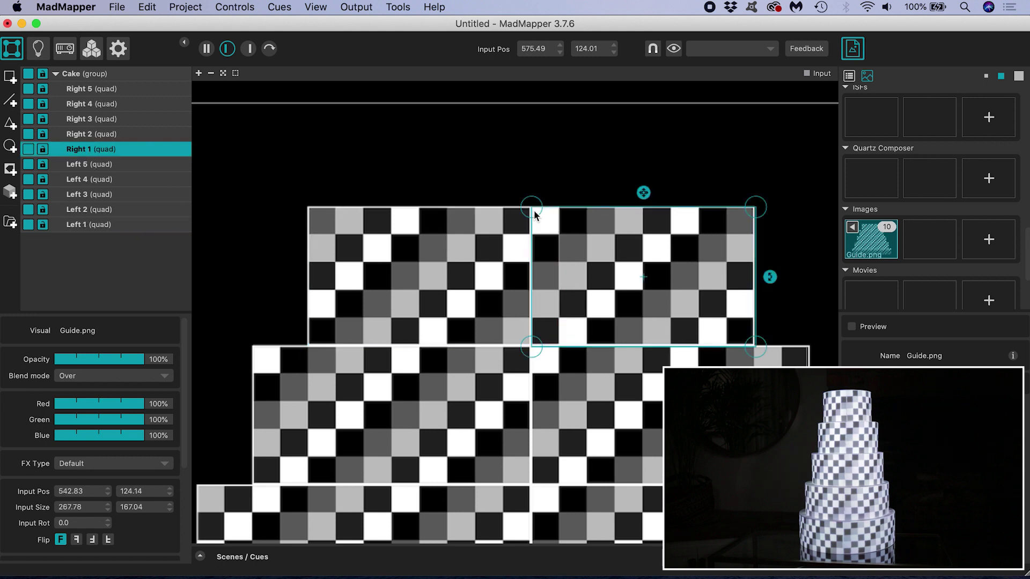
drag(533, 210, 505, 213)
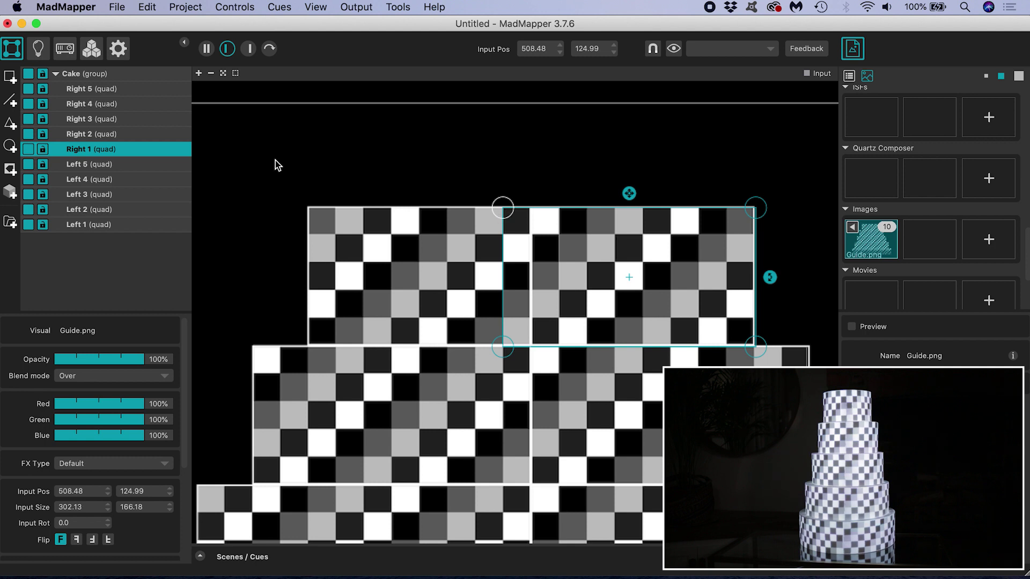
click(248, 48)
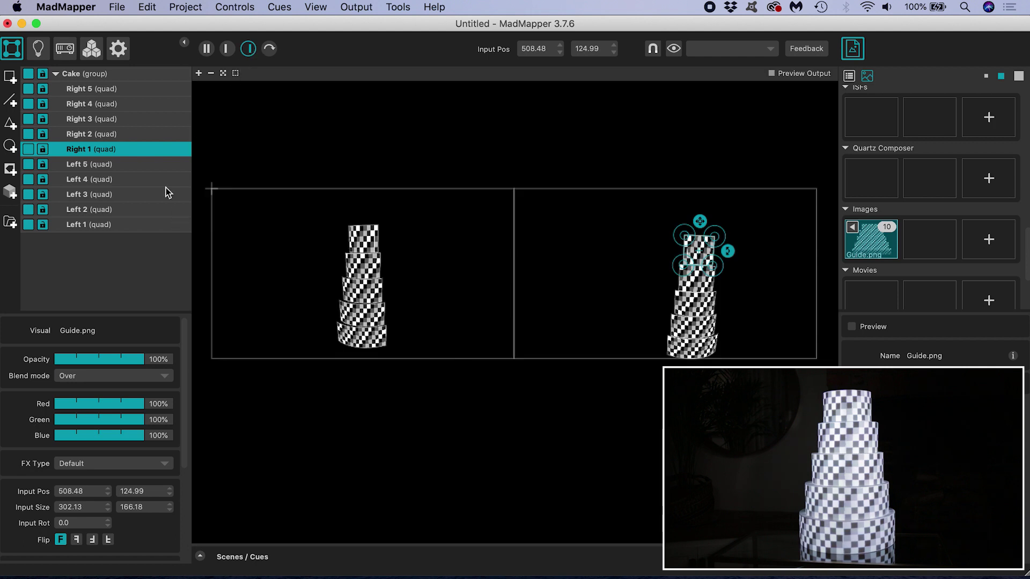
- Apply Soft-Edge Auto Setup to the Cake group (Top Width 3%, Power 50%), then select Left 1's top-right corner
click(76, 75)
scroll(68, 473, down, 5)
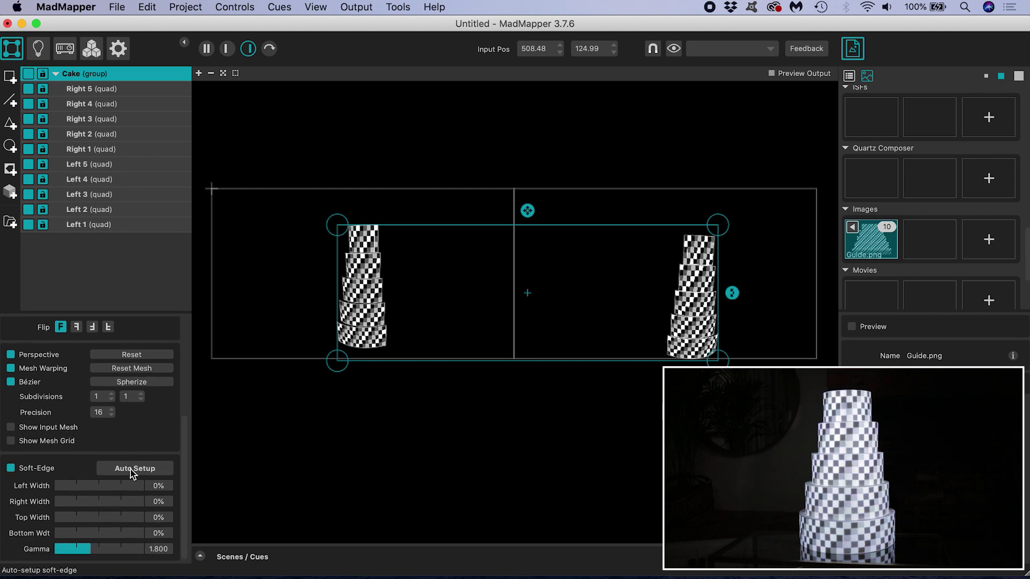
click(130, 469)
scroll(379, 259, up, 10)
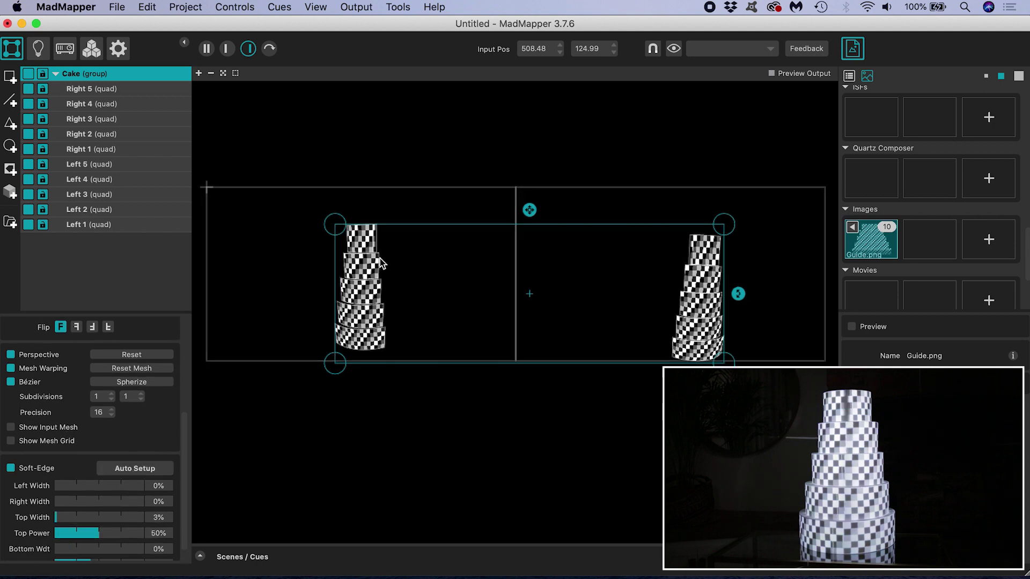
scroll(379, 259, up, 5)
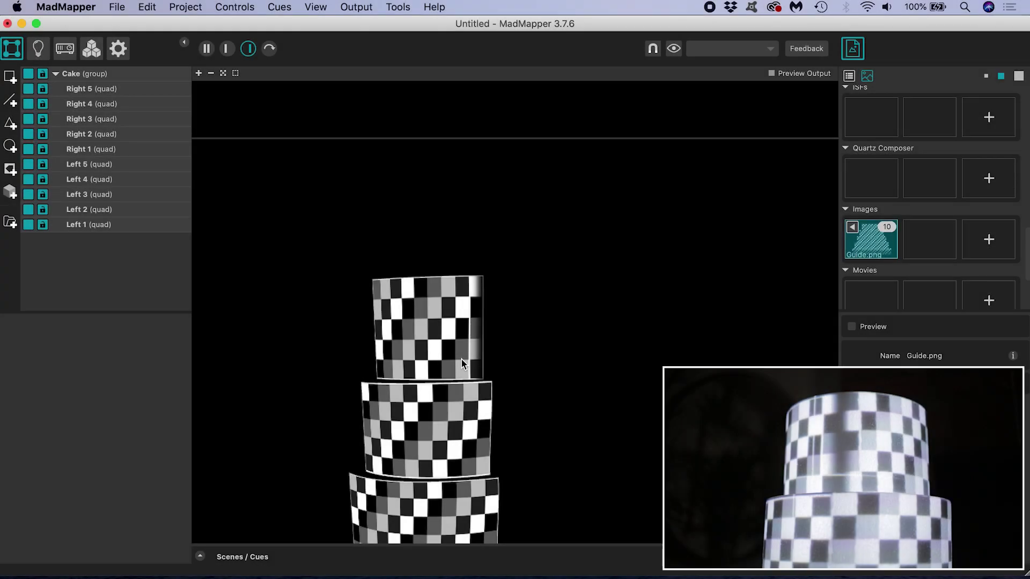
scroll(461, 359, up, 5)
click(463, 310)
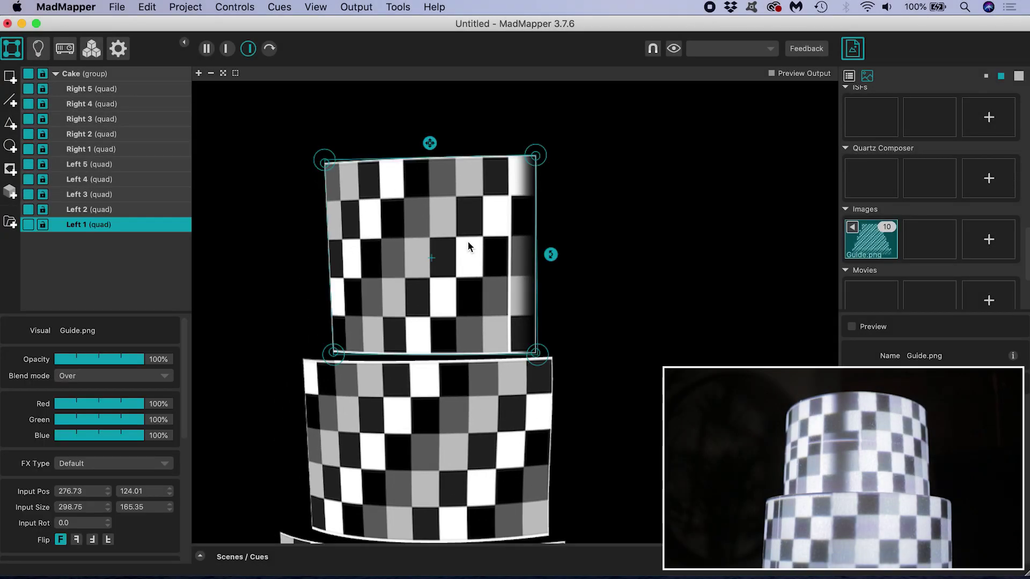
click(535, 157)
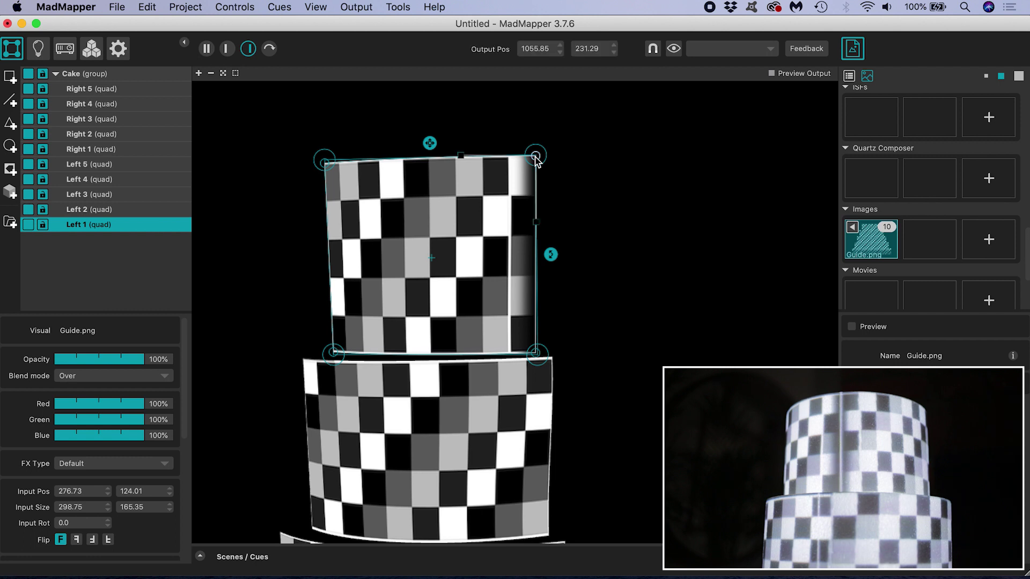
- Move Left 1's top-right and bottom-right output corners right over the overlap
drag(535, 157, 556, 155)
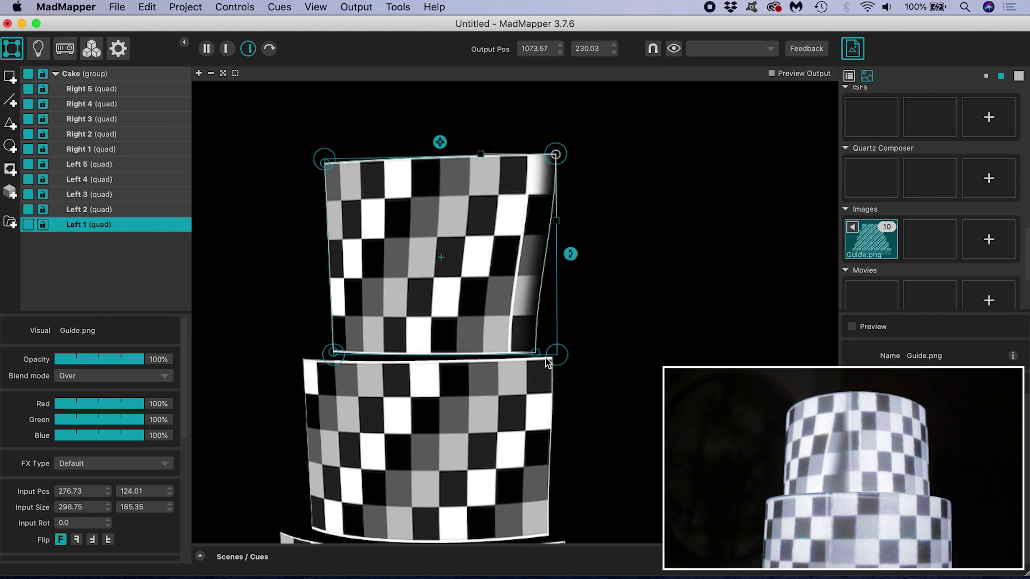
drag(536, 357, 556, 357)
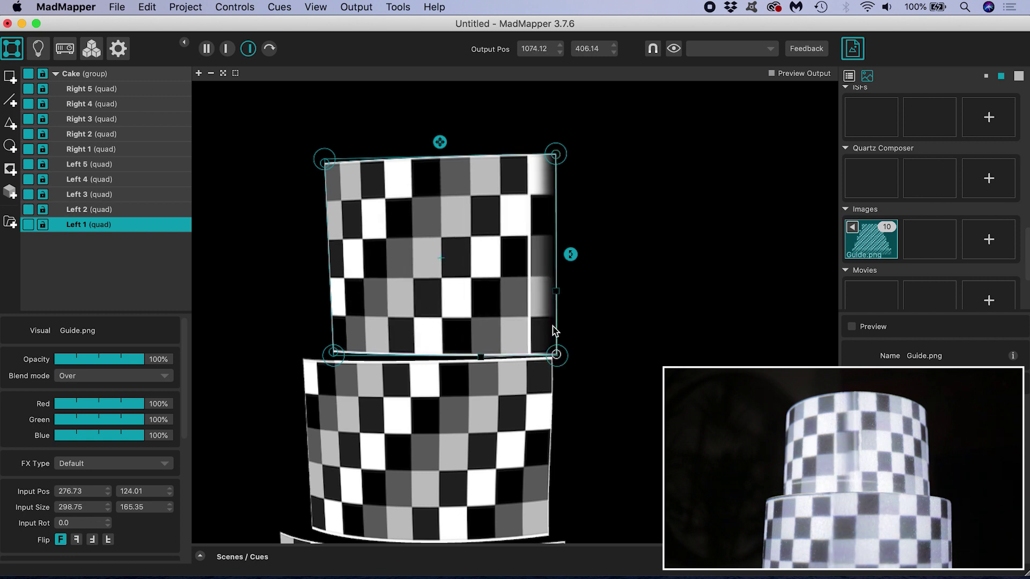
scroll(553, 330, down, 3)
scroll(552, 330, down, 3)
scroll(551, 328, left, 3)
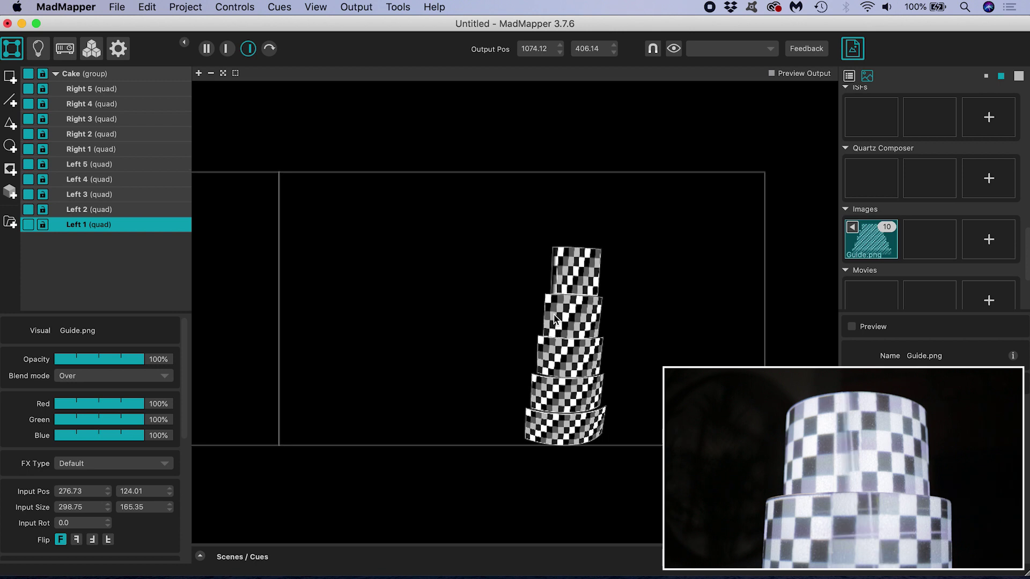
scroll(559, 284, up, 2)
scroll(559, 284, up, 5)
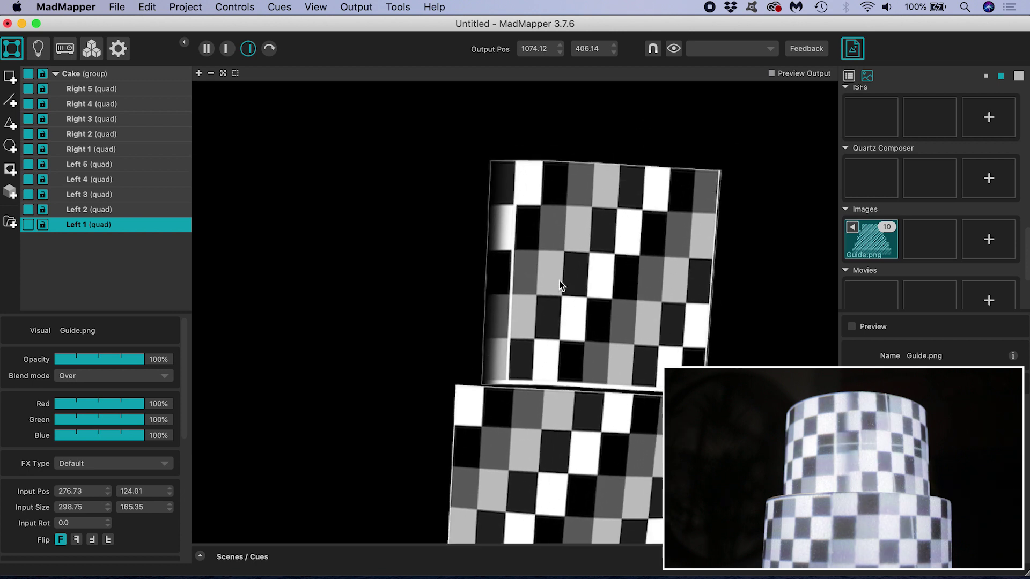
- Select the top-tier Right 1 quad
click(551, 250)
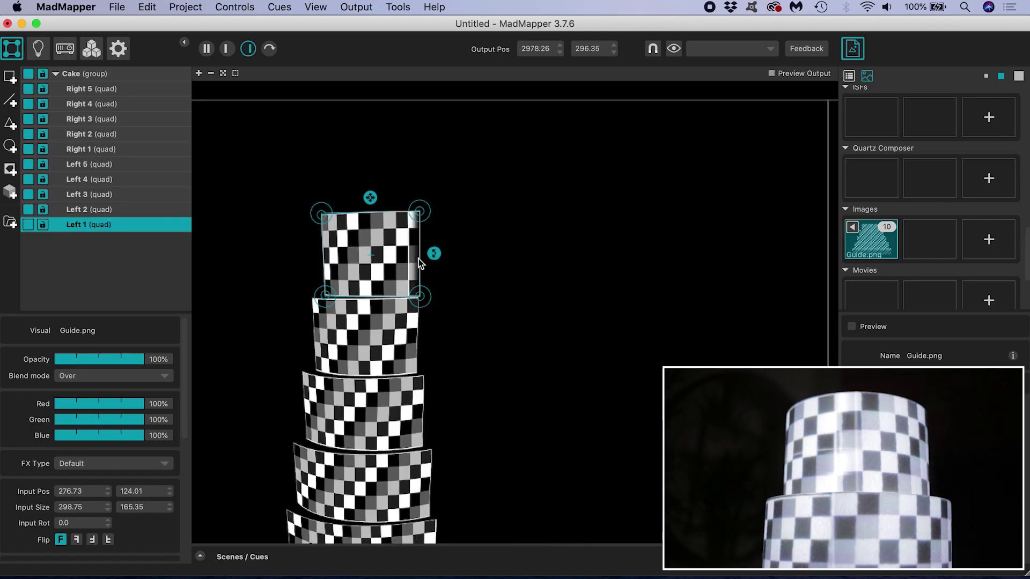
scroll(419, 263, up, 5)
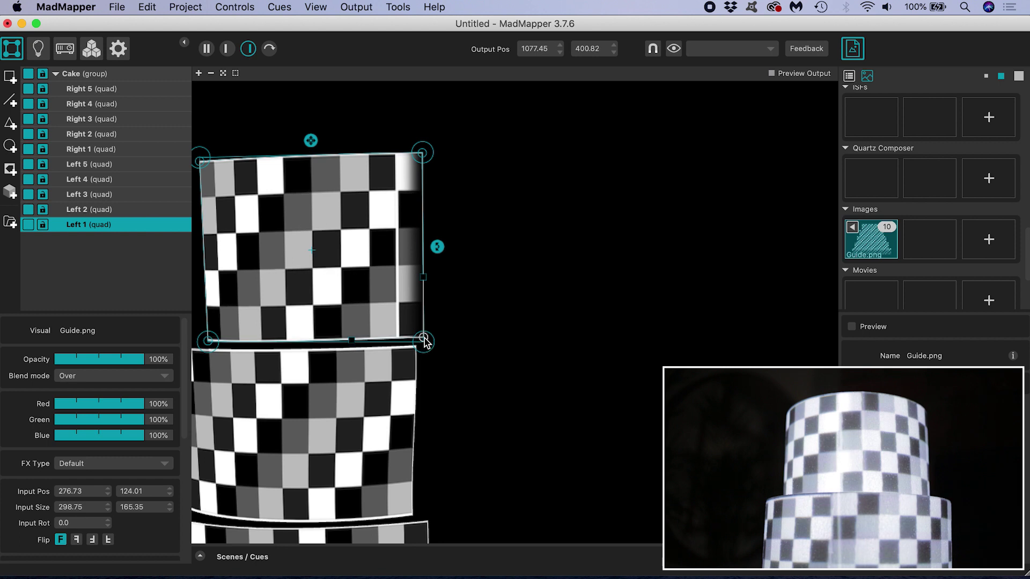
scroll(506, 226, right, 5)
click(466, 187)
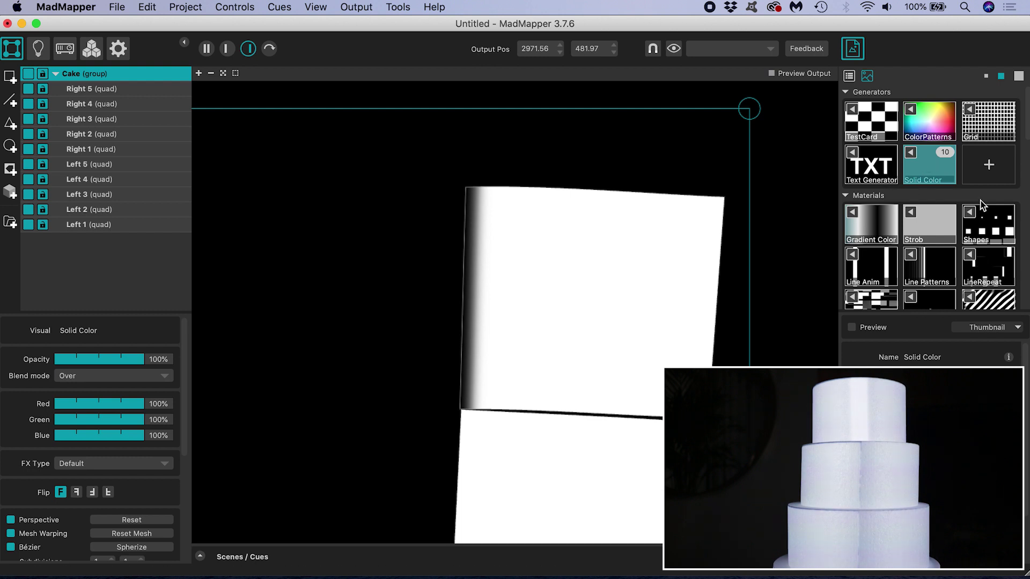
- Set Left 1's Soft-Edge Right Width to about 50%
click(73, 225)
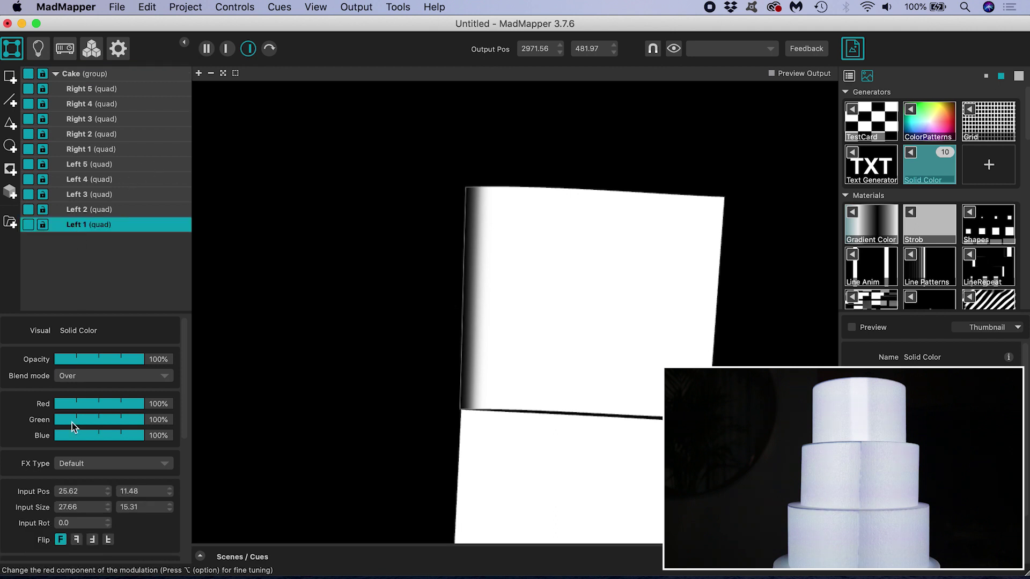
scroll(40, 483, down, 2)
scroll(40, 485, down, 6)
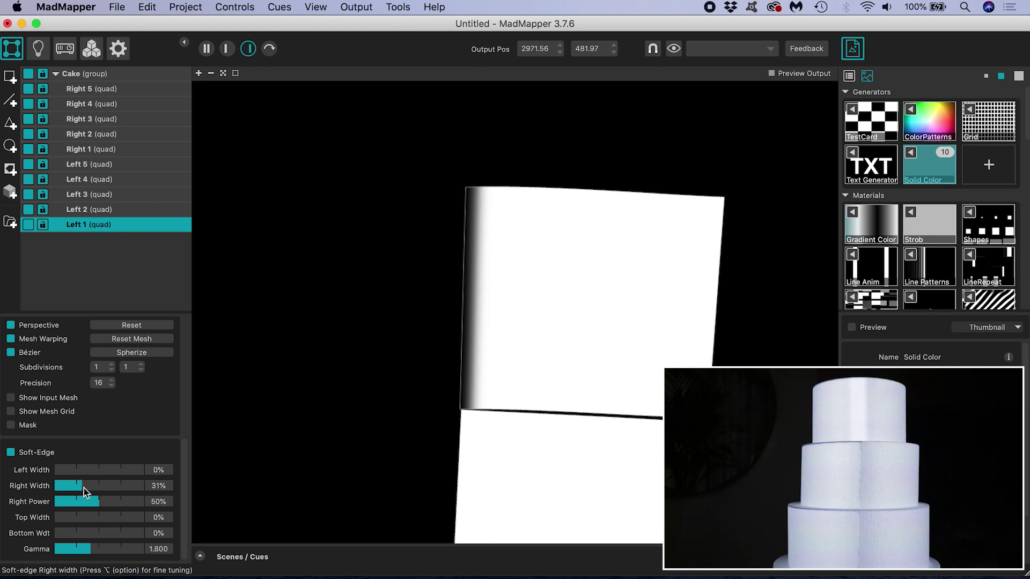
drag(92, 488, 101, 490)
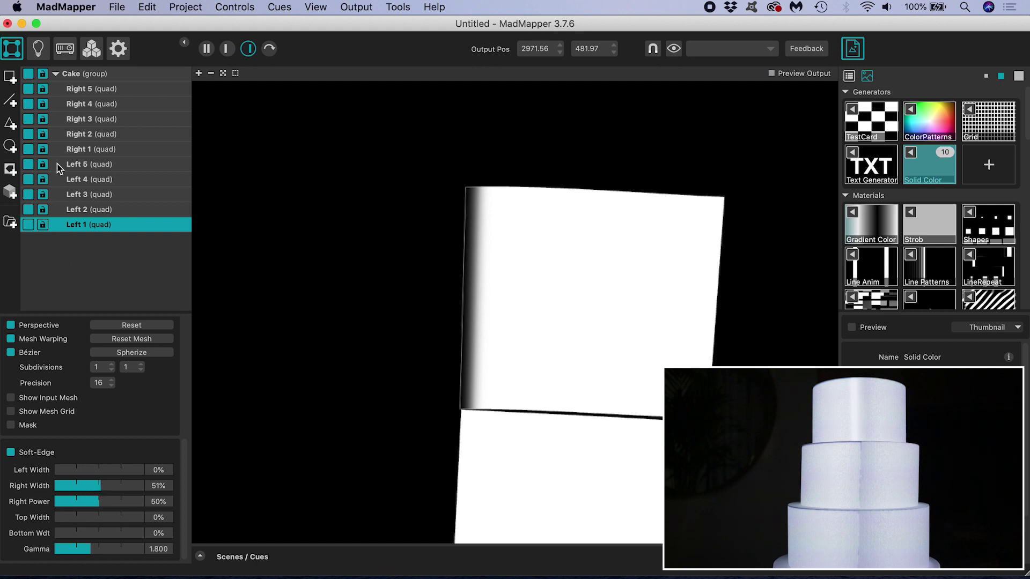
- Set Right 1's Soft-Edge Left Width to 43%
click(75, 150)
scroll(86, 435, down, 1)
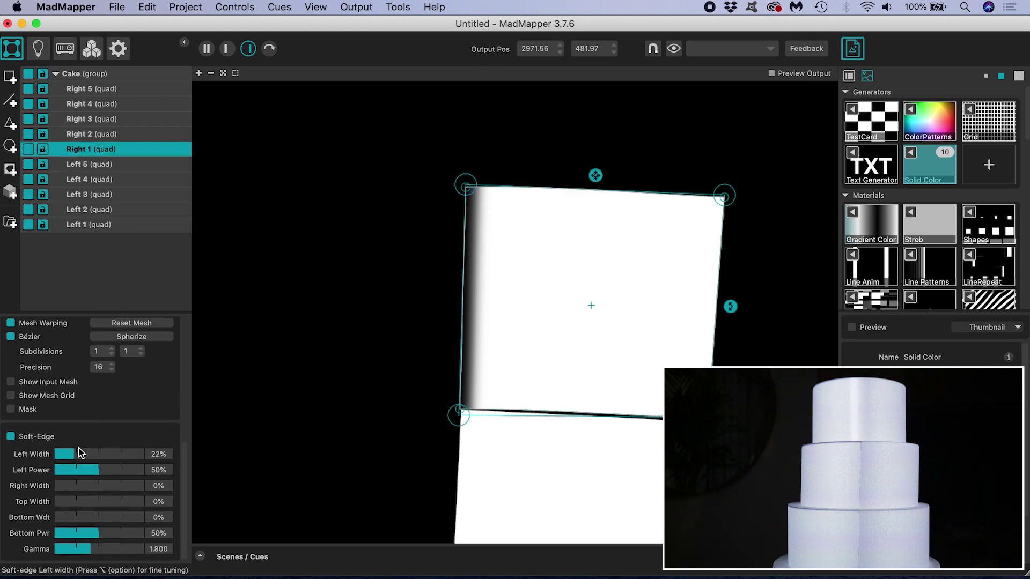
scroll(78, 452, up, 1)
drag(78, 452, 94, 452)
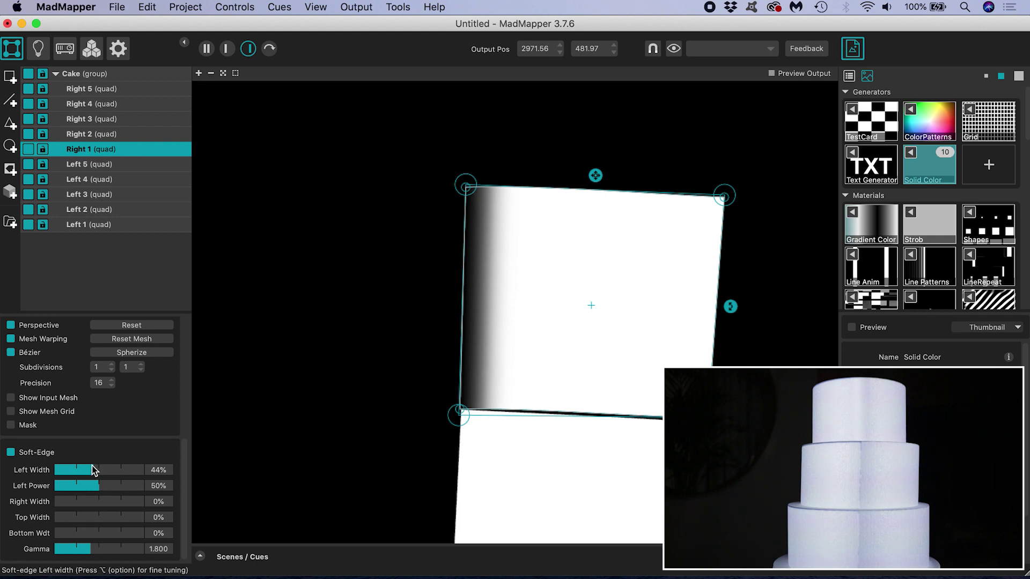
drag(92, 472, 94, 474)
- Put the Guide.png checkerboard on the cake surfaces
click(78, 226)
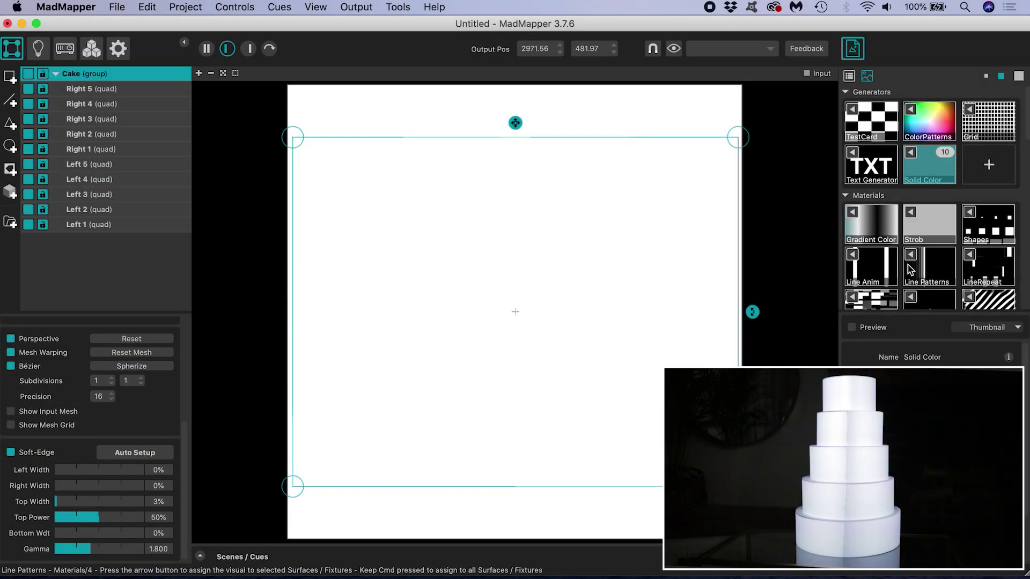
scroll(915, 269, down, 5)
scroll(915, 270, down, 10)
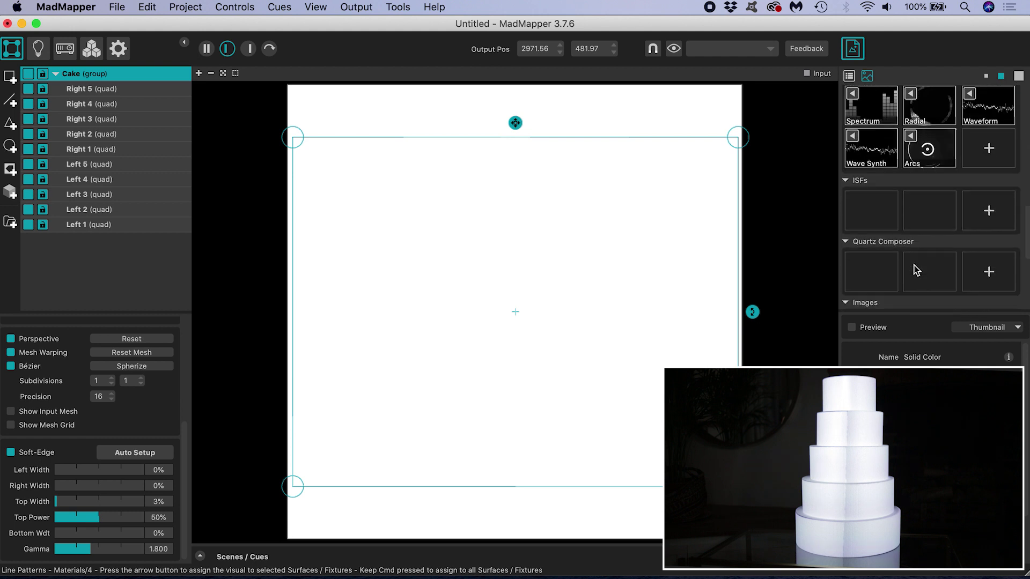
scroll(906, 252, down, 2)
click(875, 193)
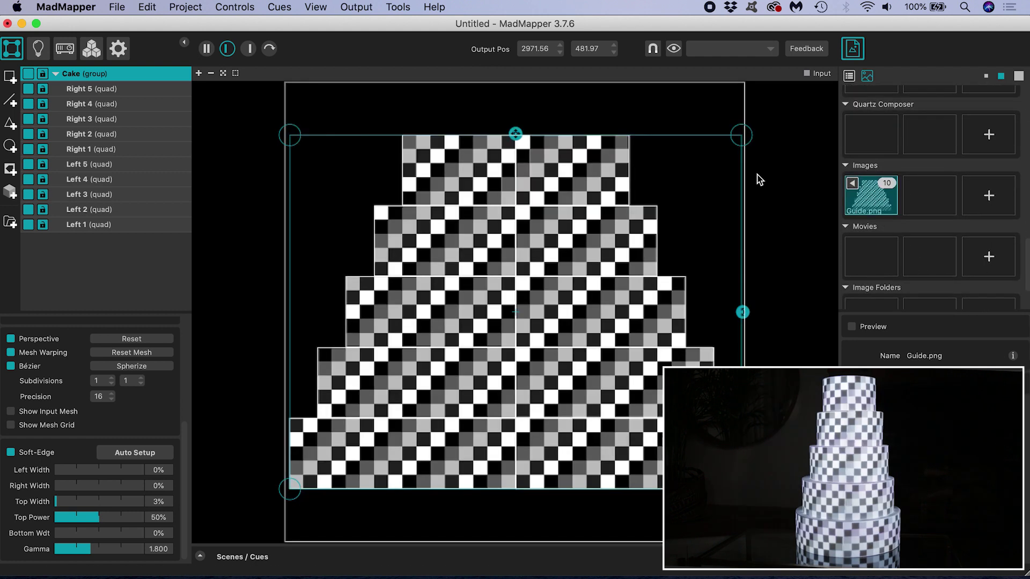
- Widen the Left 2 tier's input area to the right
click(83, 214)
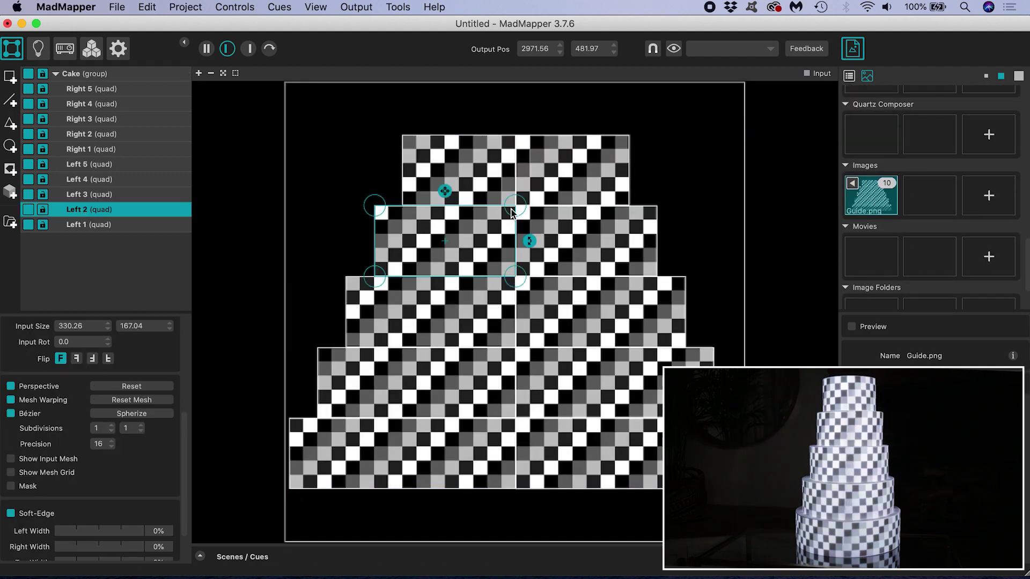
drag(520, 213, 534, 214)
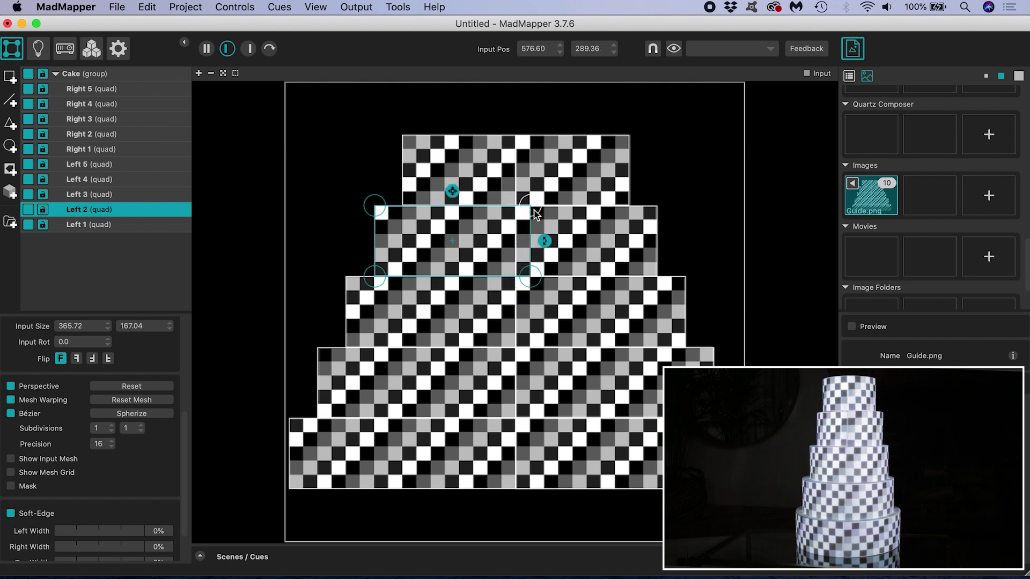
key(Escape)
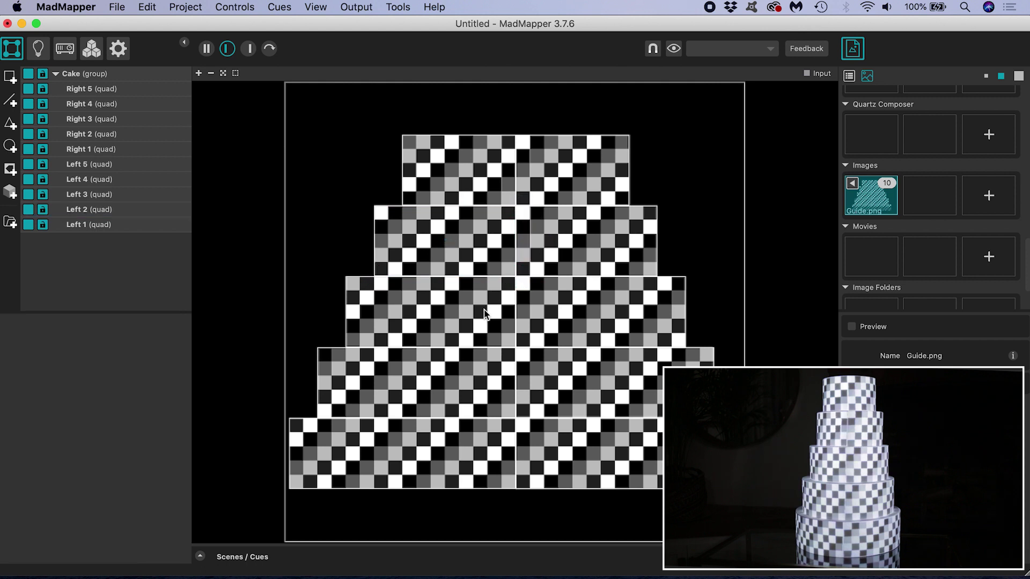
- Select the eight tier quads other than Left 1 and Right 1
click(85, 196)
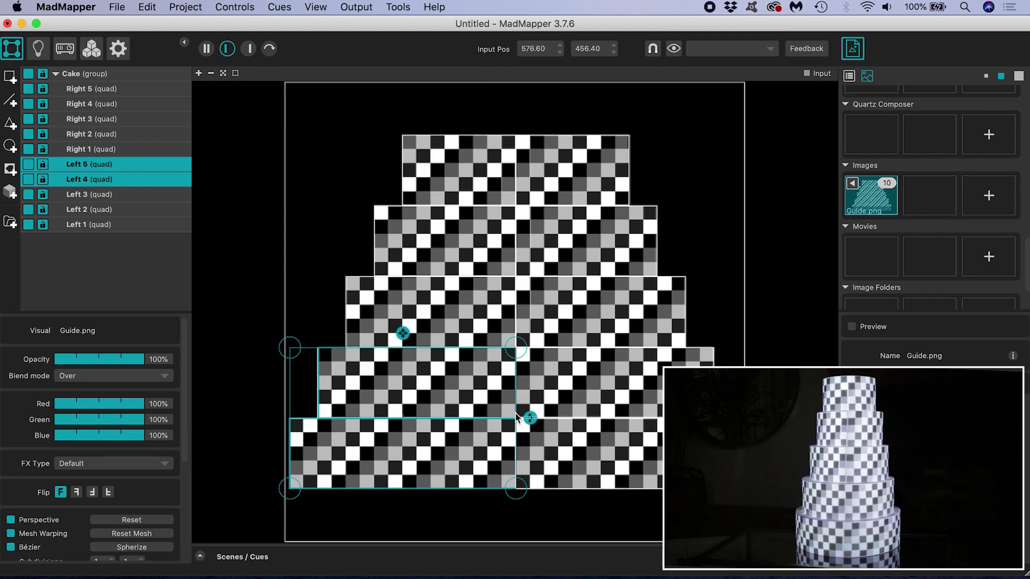
click(510, 213)
click(507, 282)
click(507, 351)
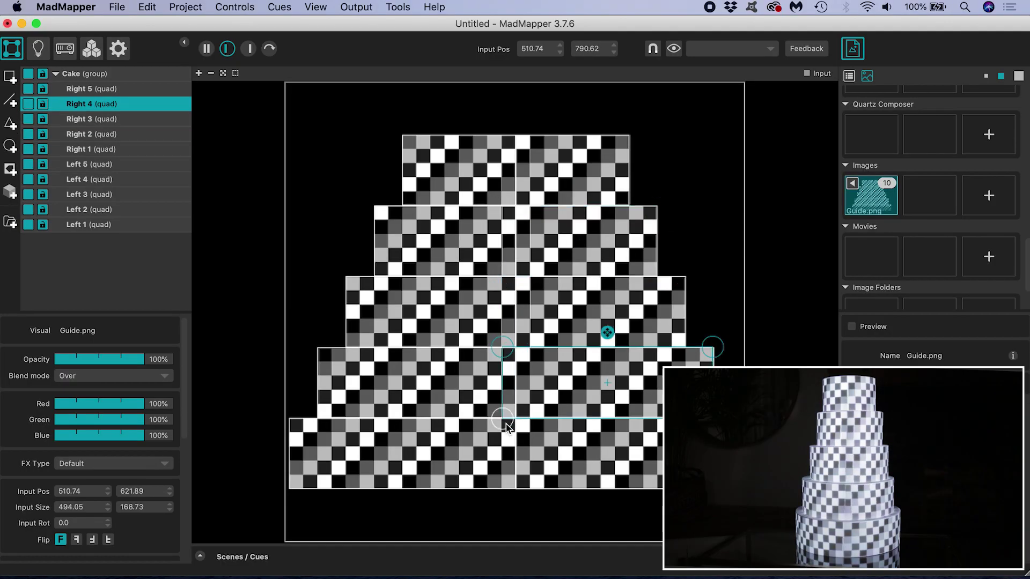
click(507, 423)
shift+click(86, 228)
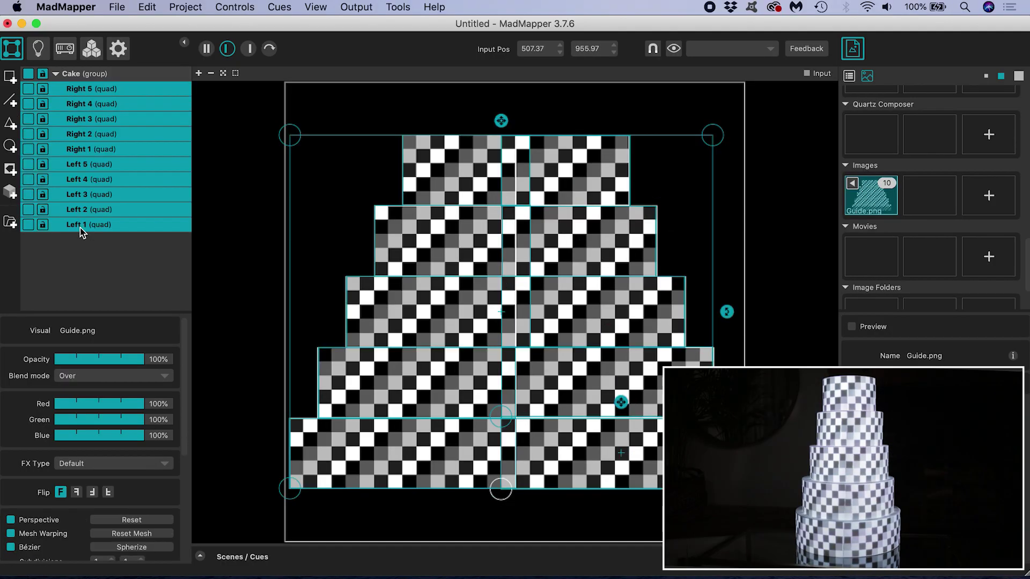
super+click(77, 225)
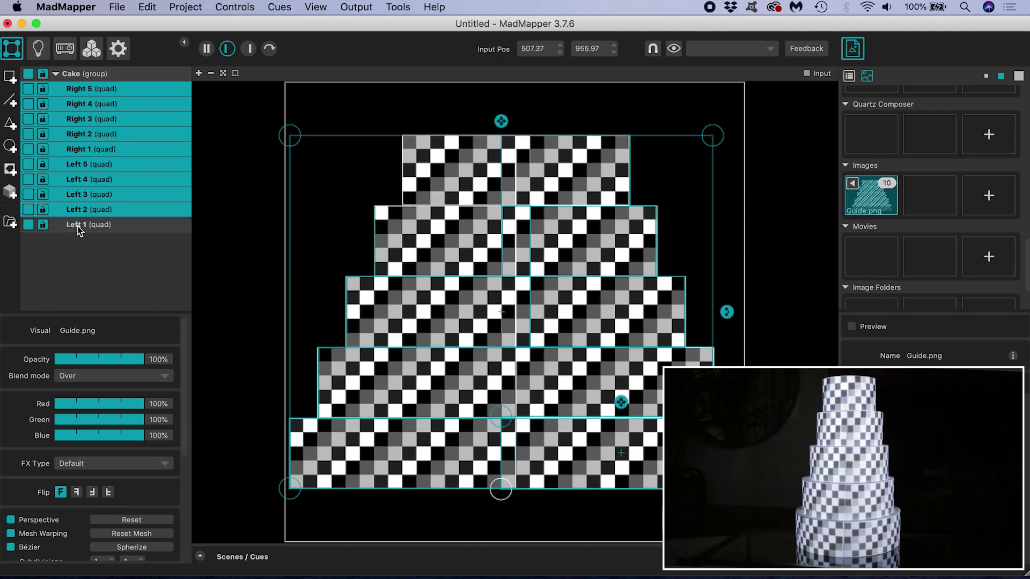
super+click(79, 150)
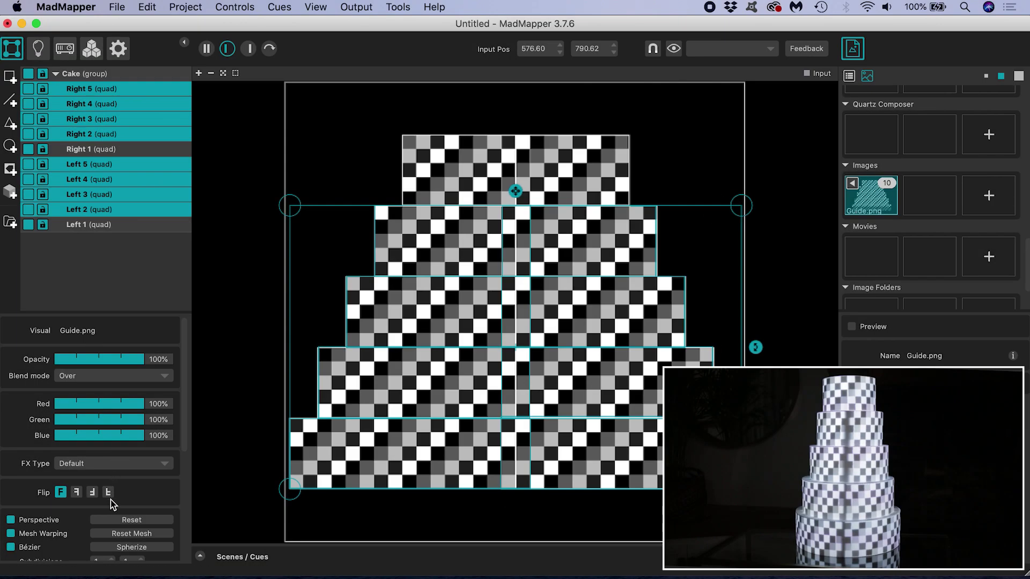
- Preview the output and rerun Soft-Edge Auto Setup, giving a 2% Top Width
scroll(110, 499, down, 10)
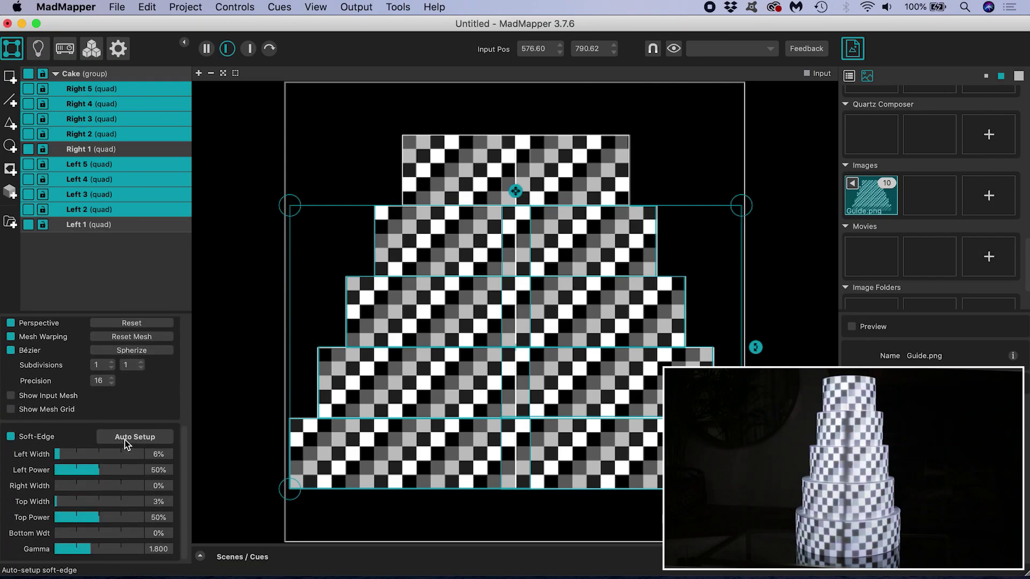
click(250, 49)
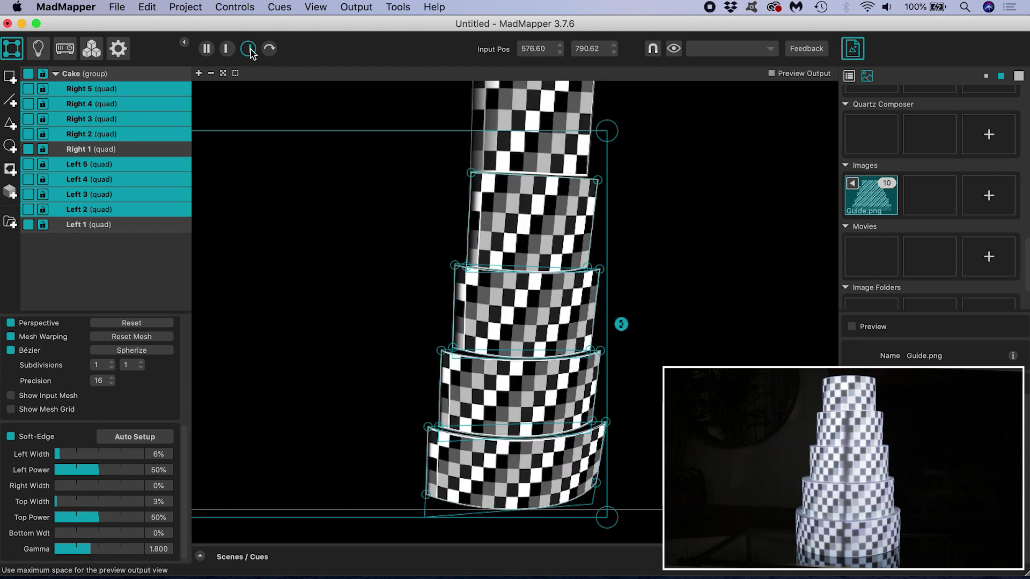
click(134, 437)
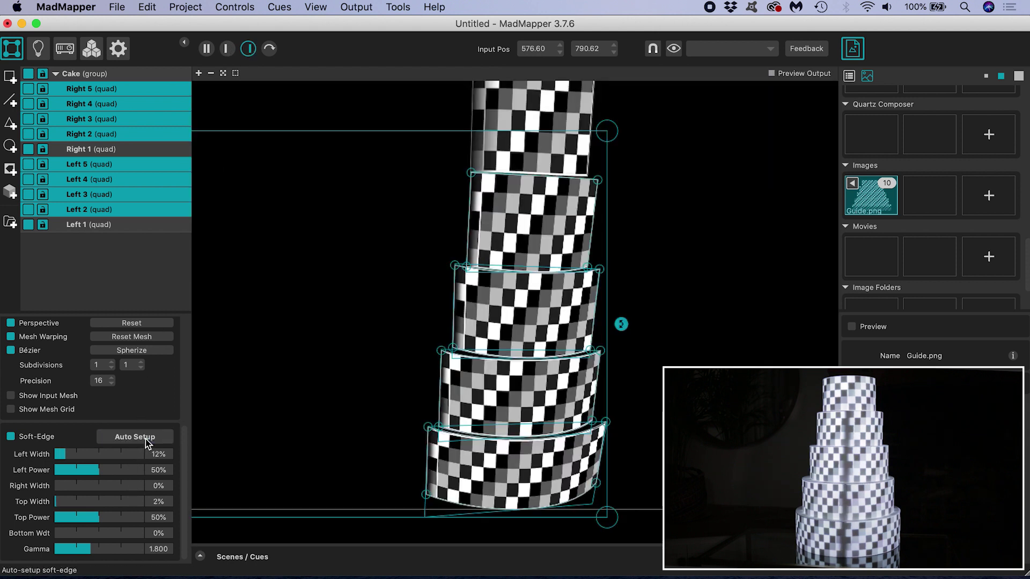
scroll(405, 335, up, 5)
- Fit the Right 3, Right 4 and Right 5 tier corners onto the projected cake edges
click(418, 193)
scroll(417, 188, up, 3)
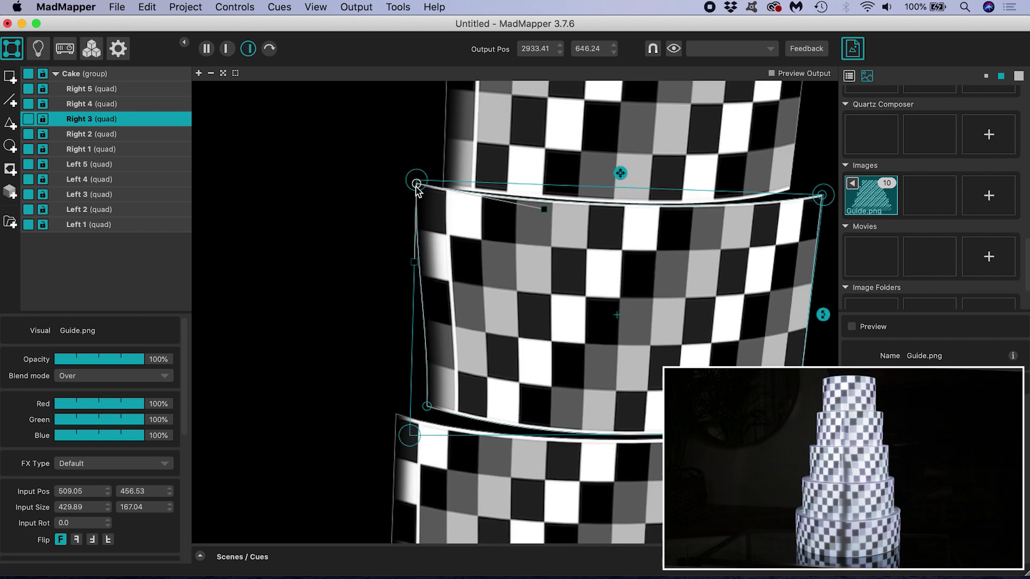
click(414, 223)
scroll(352, 402, up, 3)
click(375, 229)
scroll(460, 292, down, 5)
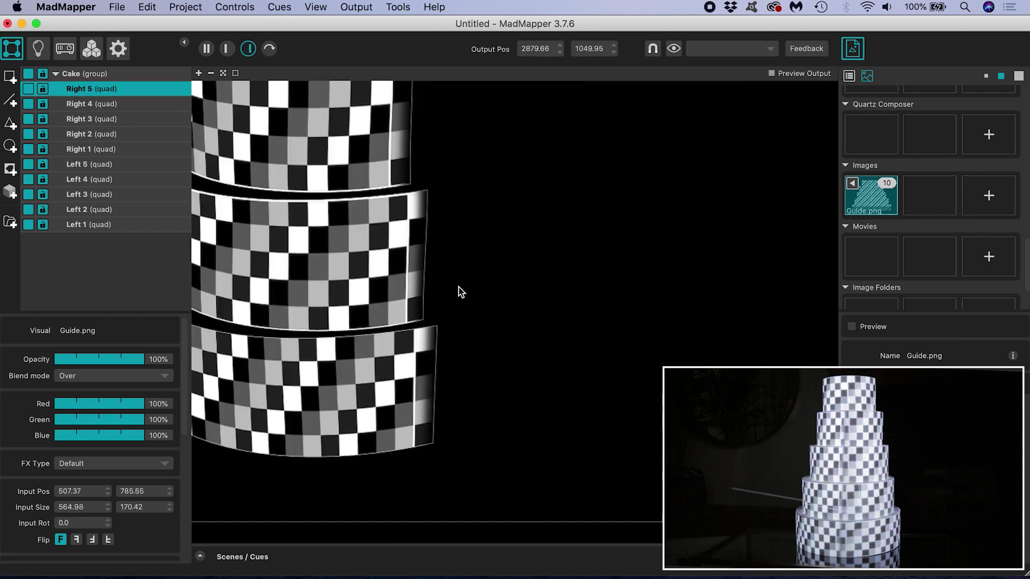
drag(433, 445, 459, 494)
drag(448, 322, 461, 329)
drag(428, 191, 437, 179)
- Select Left 3, then the whole Cake group
scroll(454, 150, up, 2)
click(454, 150)
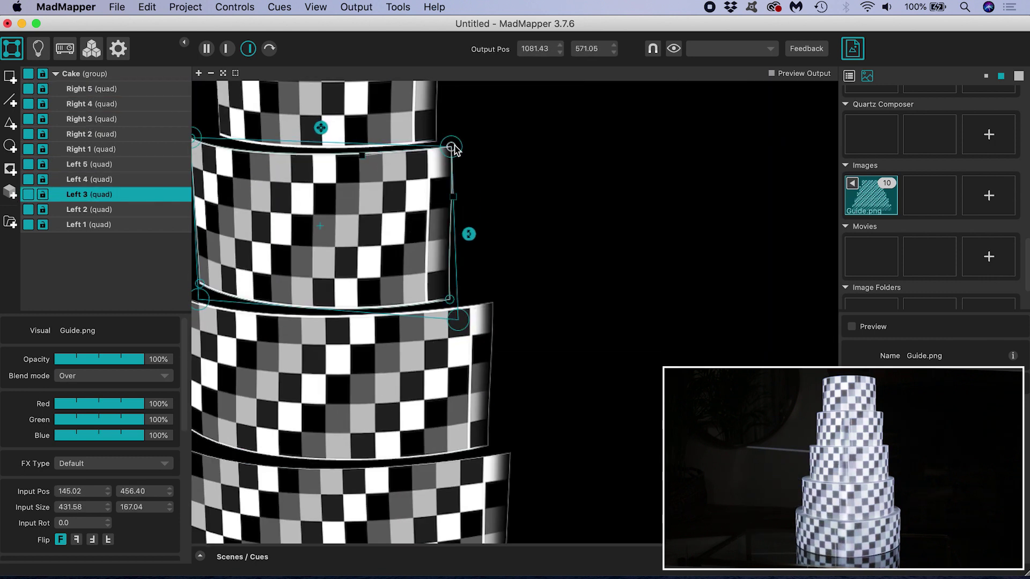
scroll(453, 150, down, 2)
click(338, 225)
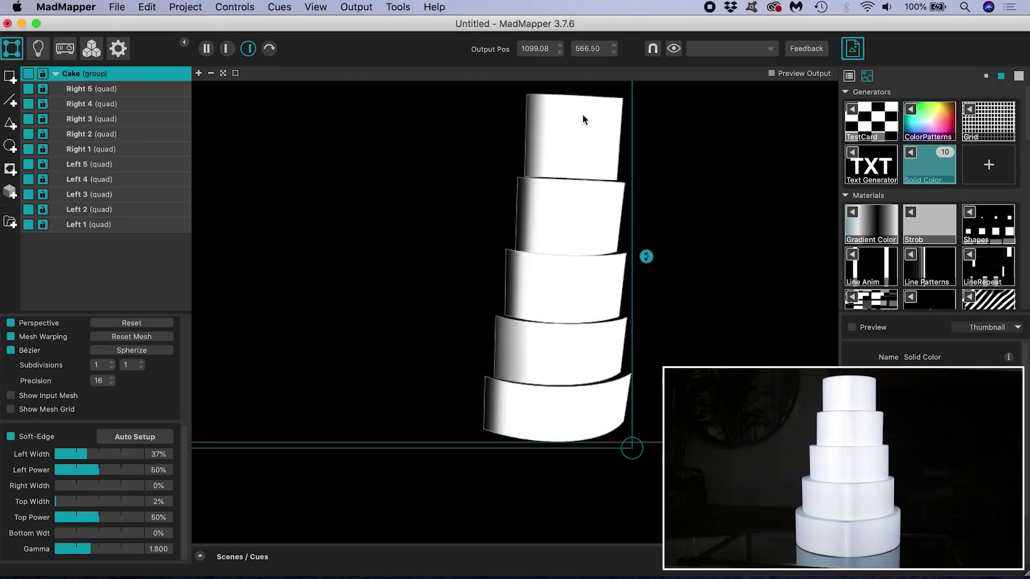
- Apply the Dunes material to the Cake group and raise its Speed to 1.133
scroll(931, 263, down, 4)
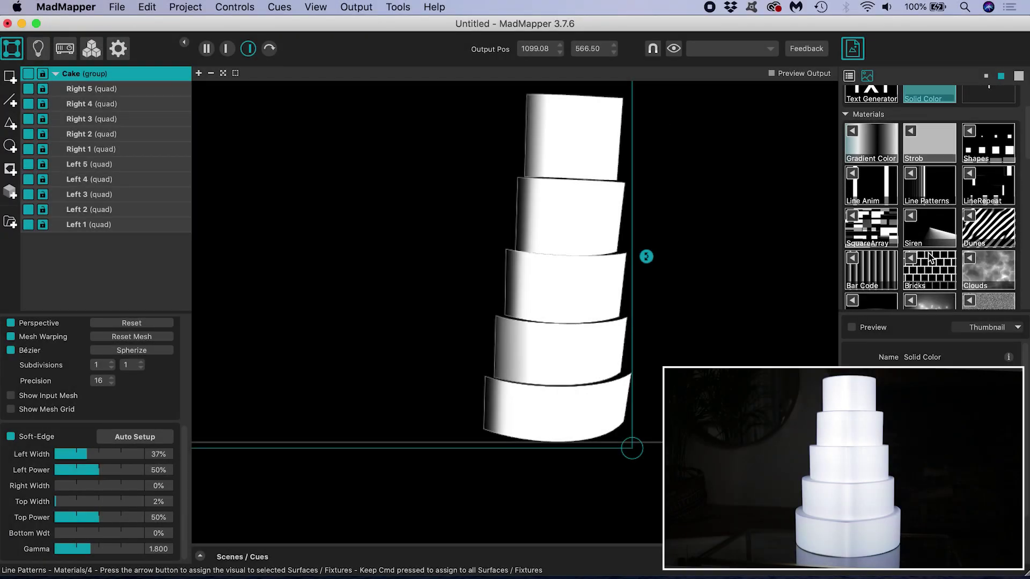
scroll(931, 259, down, 1)
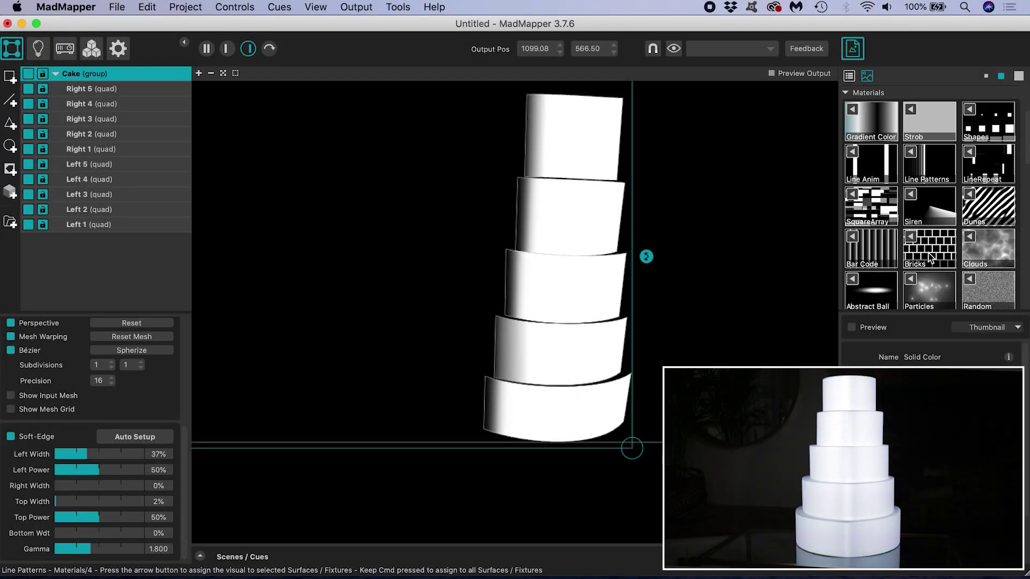
scroll(929, 259, down, 3)
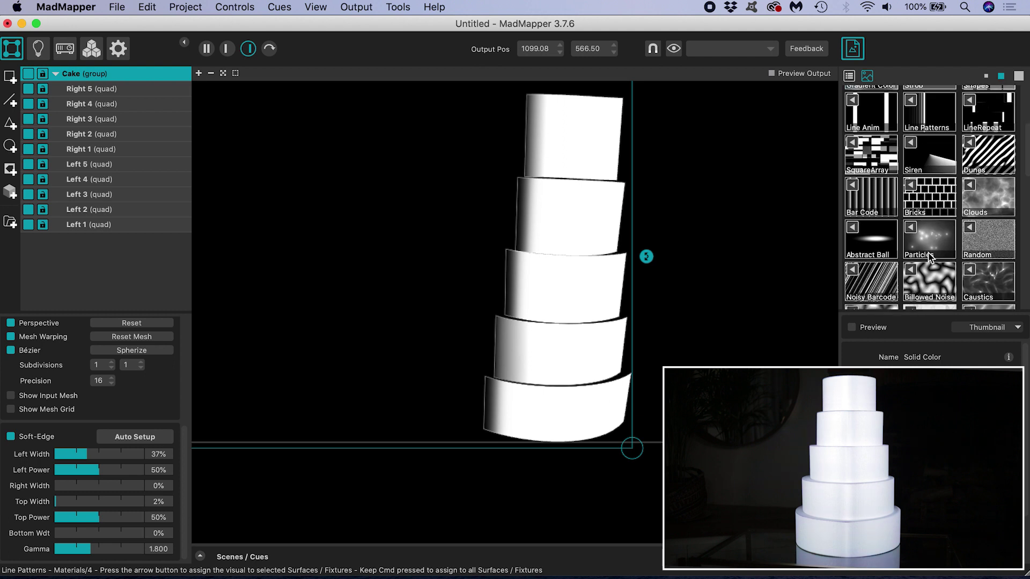
scroll(929, 257, up, 3)
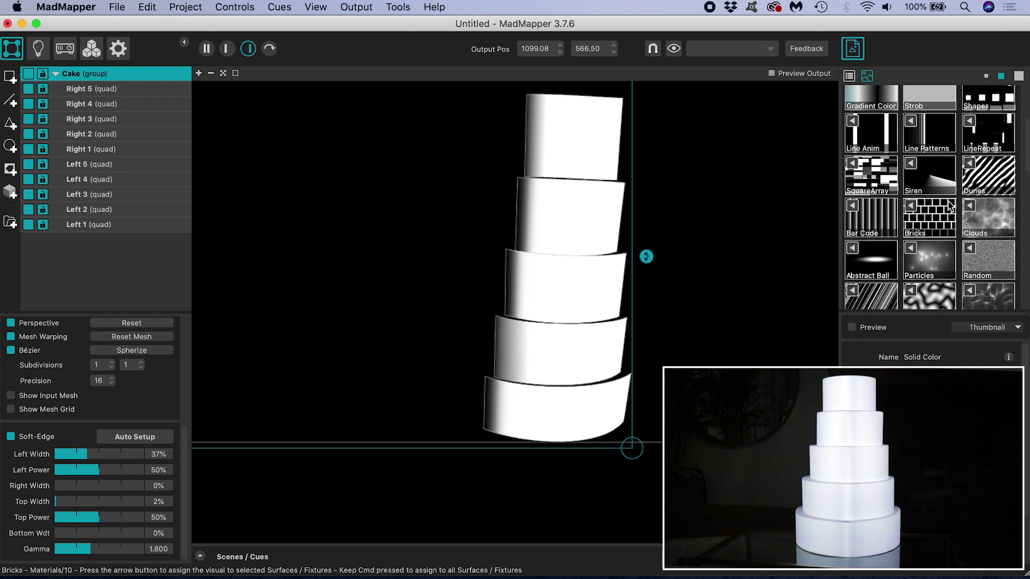
click(984, 212)
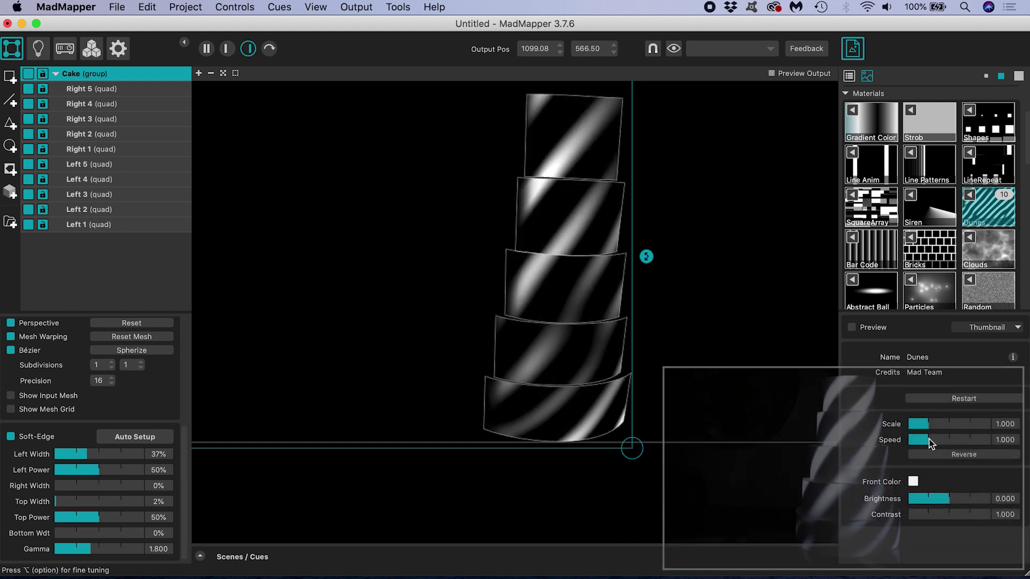
mouse_move(926, 440)
mouse_down()
mouse_move(941, 439)
mouse_move(931, 439)
mouse_up()
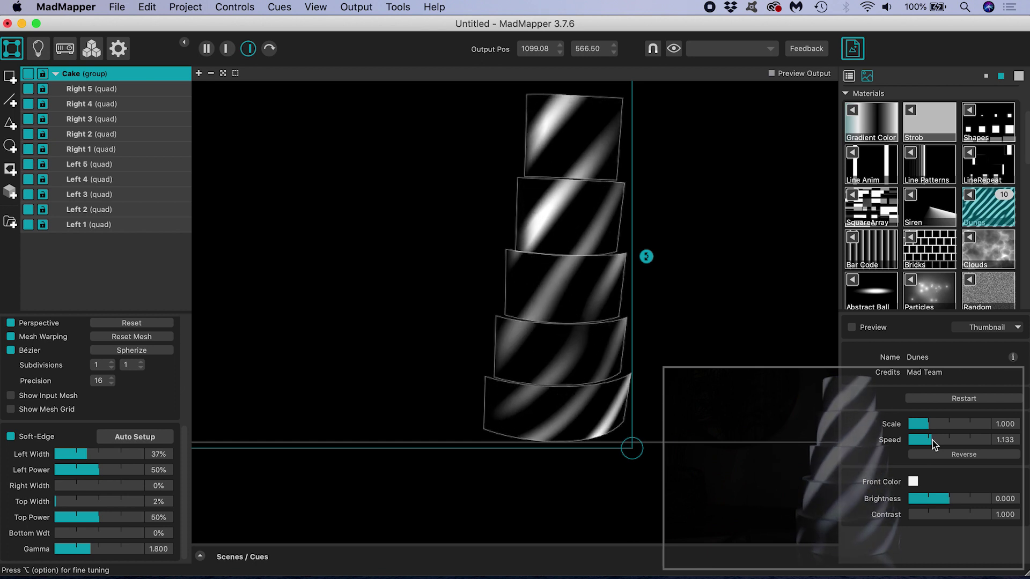
- Set the Dunes Front Color to red
click(912, 481)
click(501, 191)
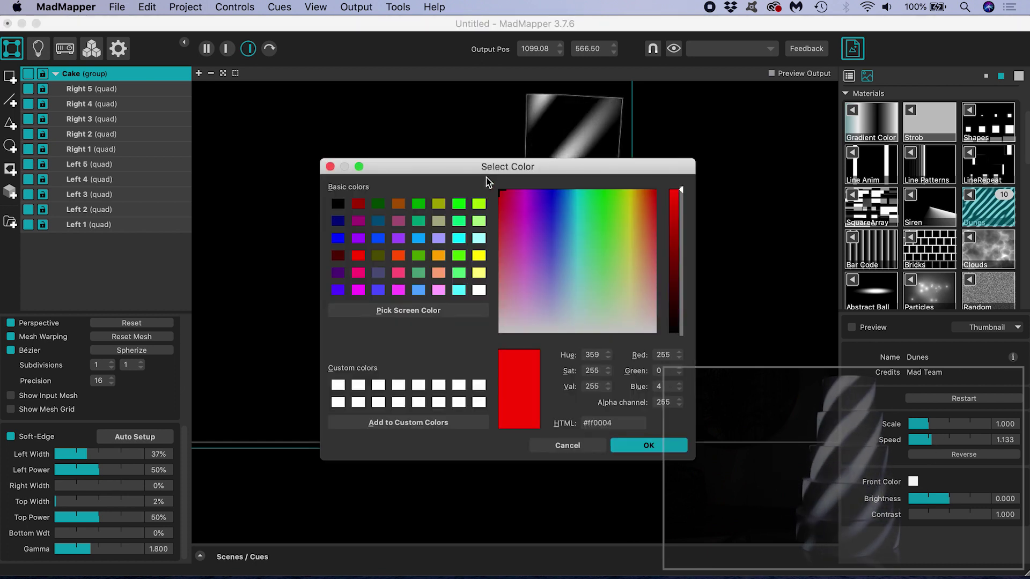
click(648, 449)
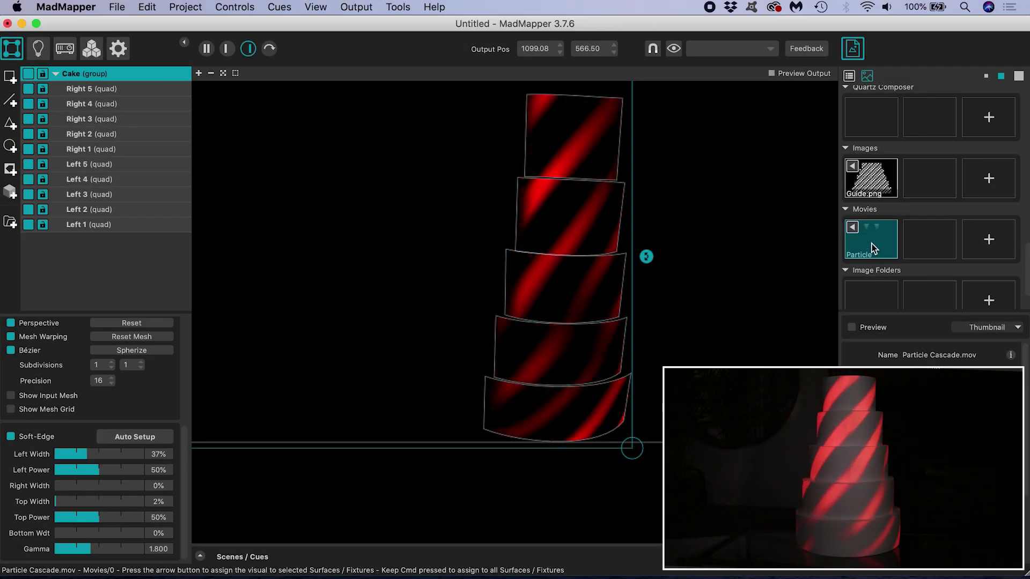
- Assign Particle Cascade.mov to the Cake group so it plays on every tier
click(853, 228)
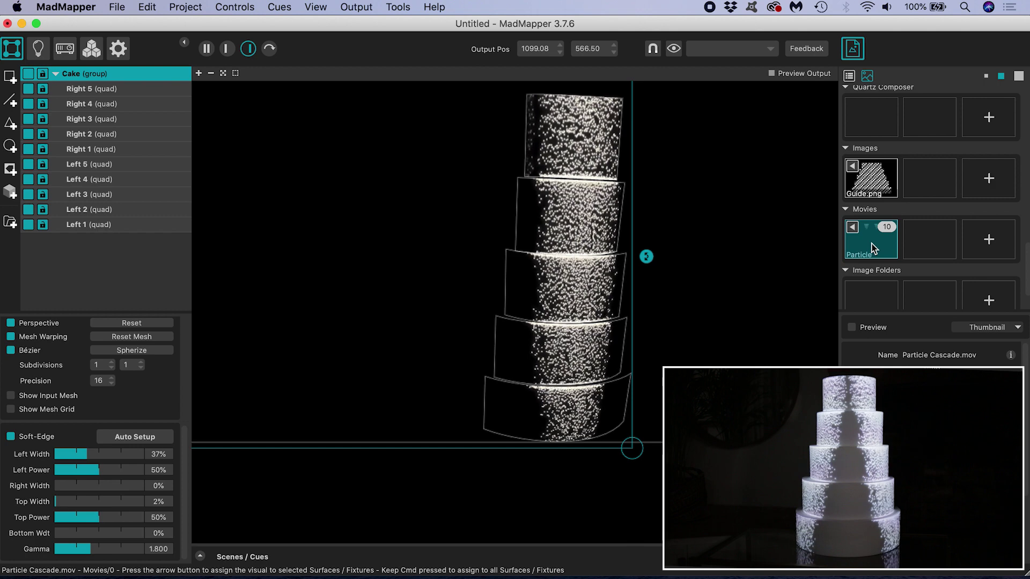